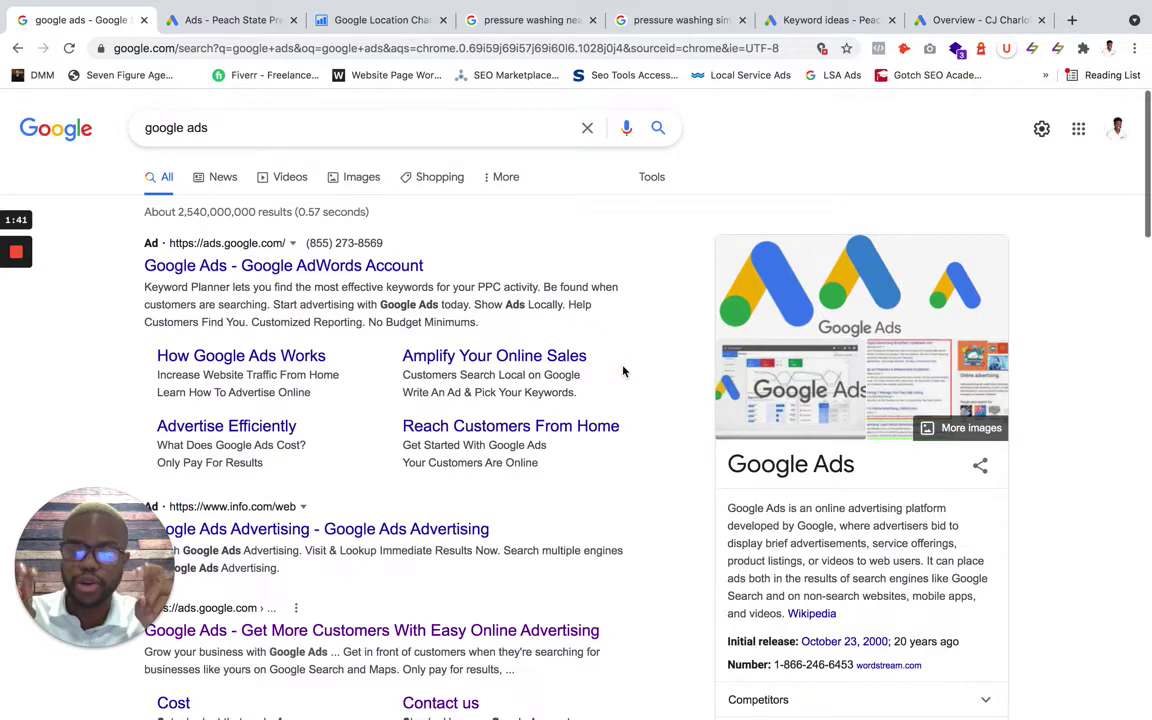
scroll(622, 371, "down", 3)
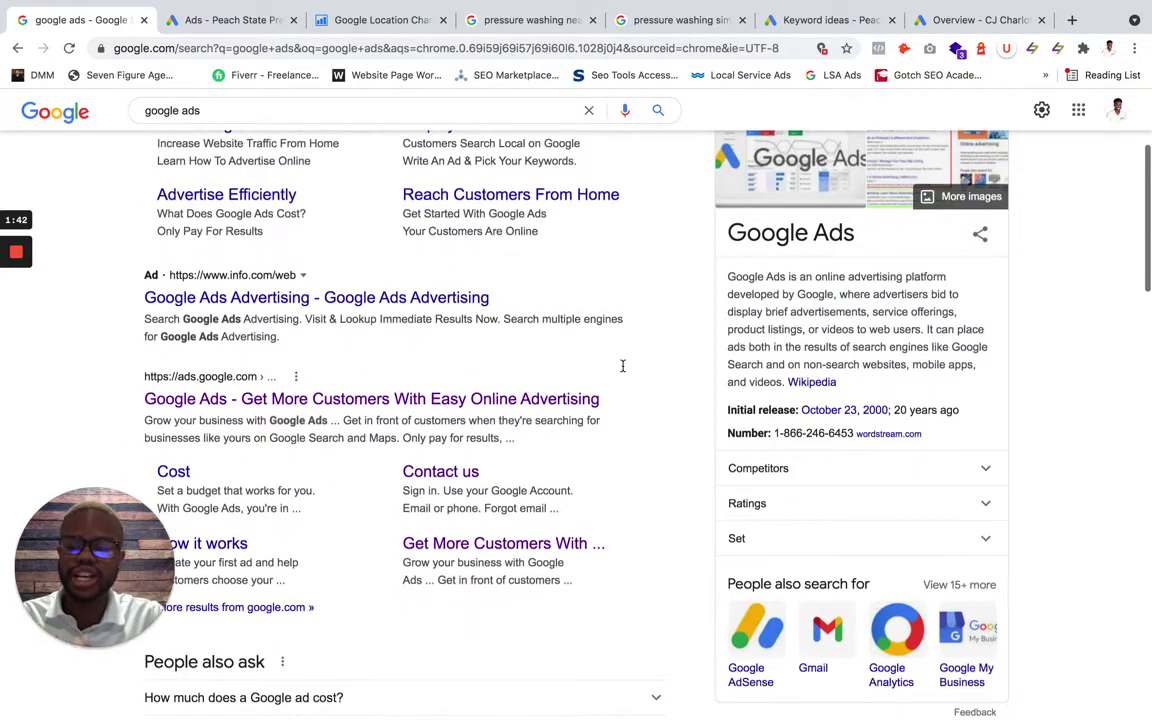
left_click(304, 399)
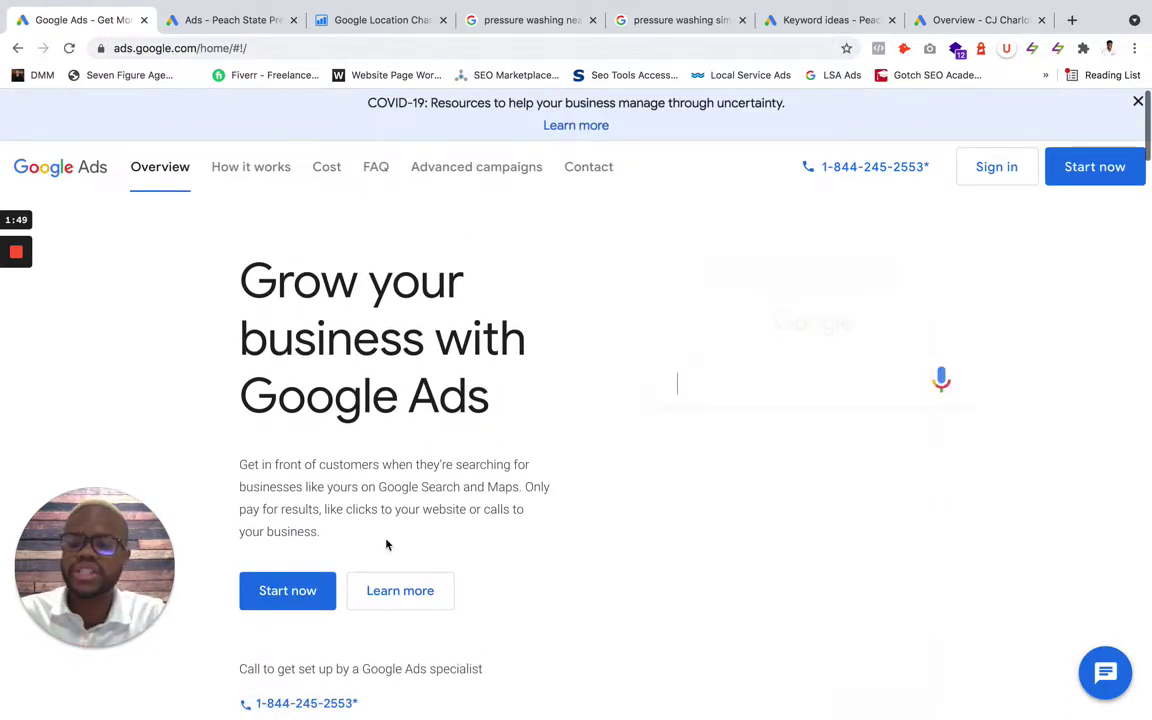
left_click(18, 50)
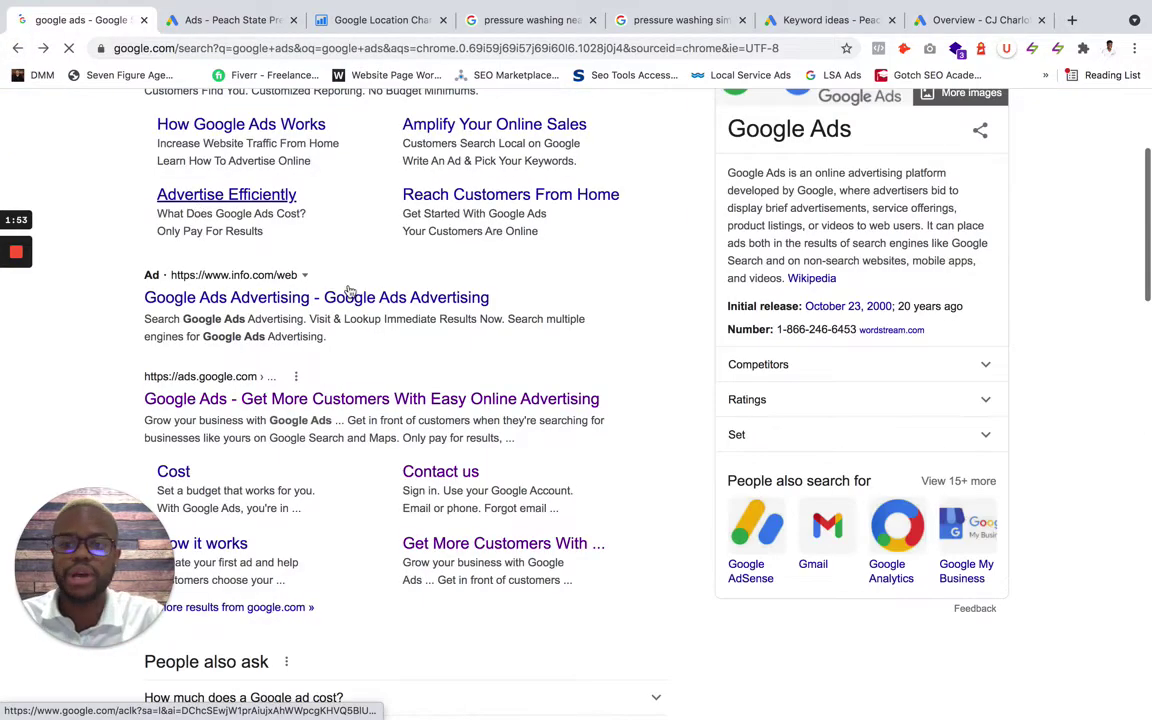
- Open the official Google Ads homepage from the organic search result and start the sign-up
scroll(320, 260, "up", 3)
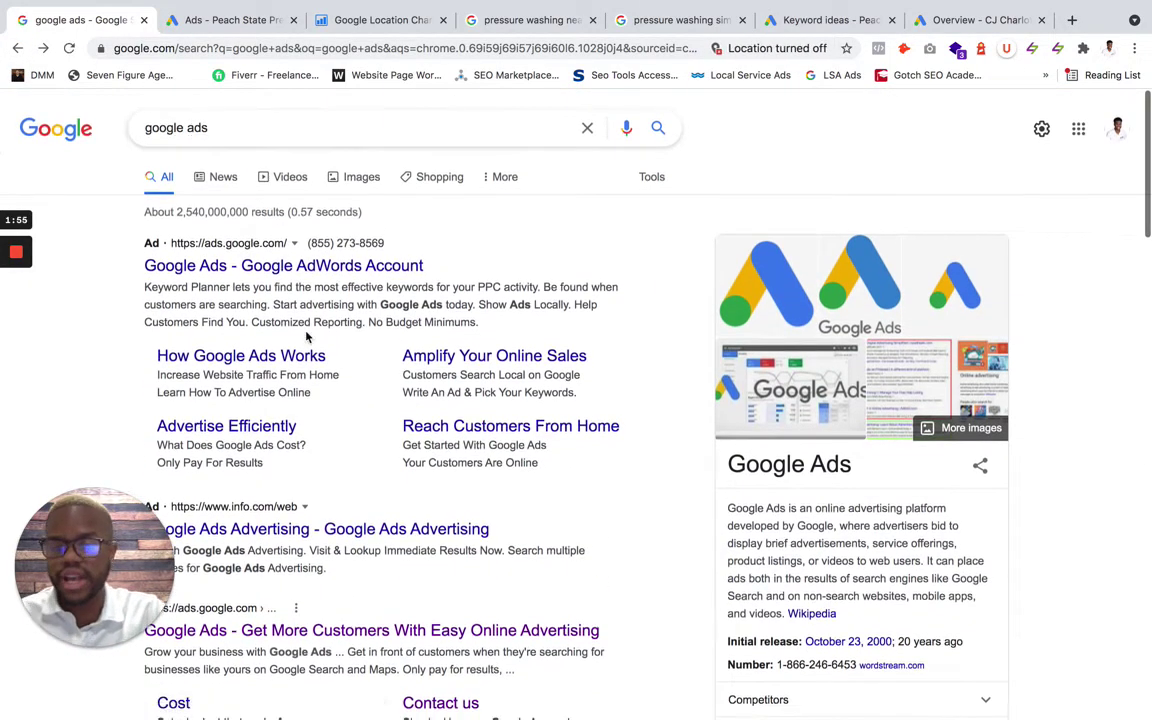
scroll(307, 337, "down", 2)
scroll(307, 360, "down", 5)
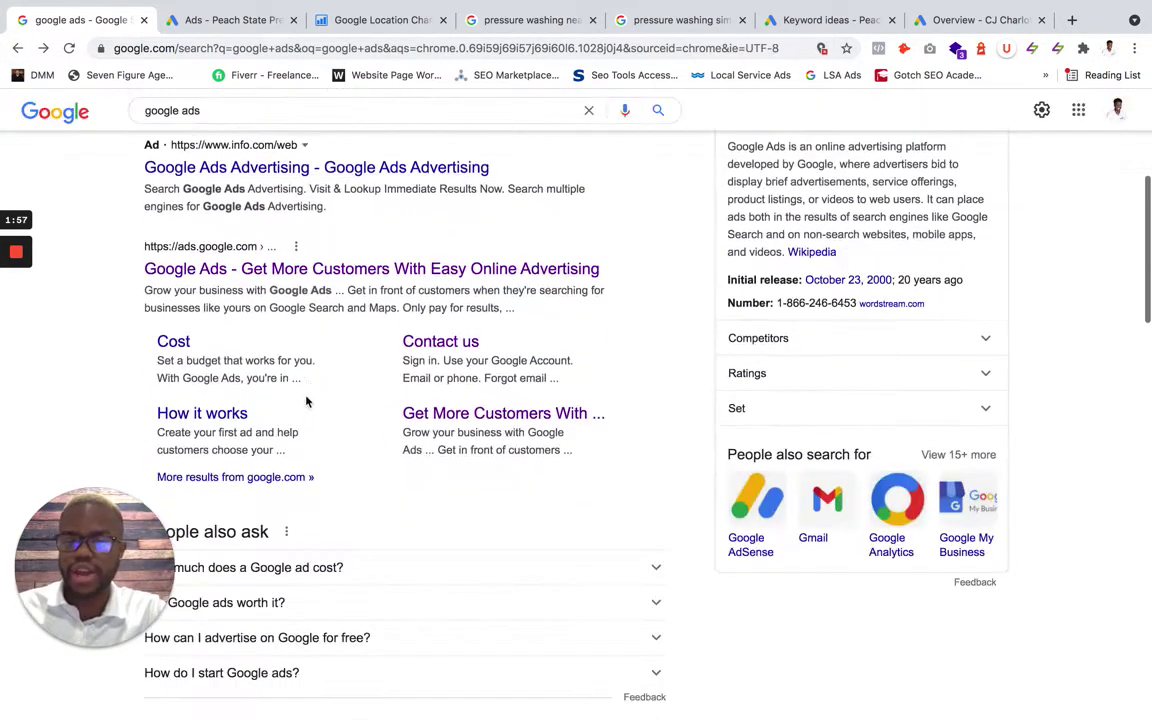
left_click(325, 273)
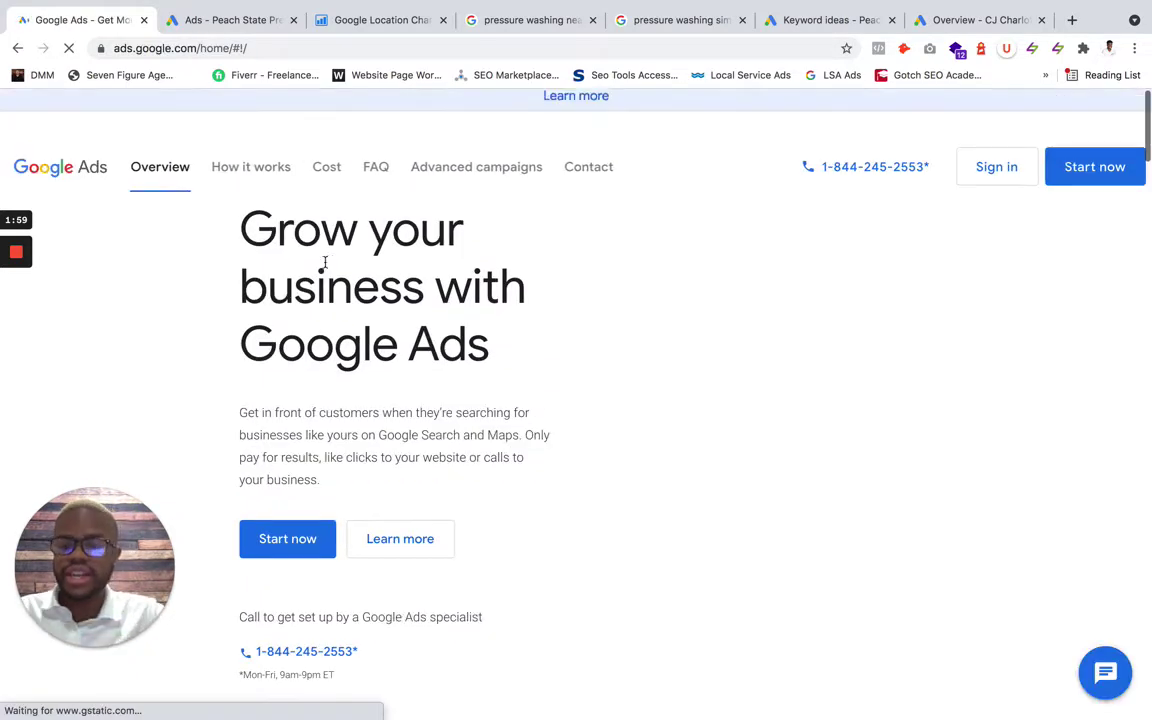
left_click(278, 592)
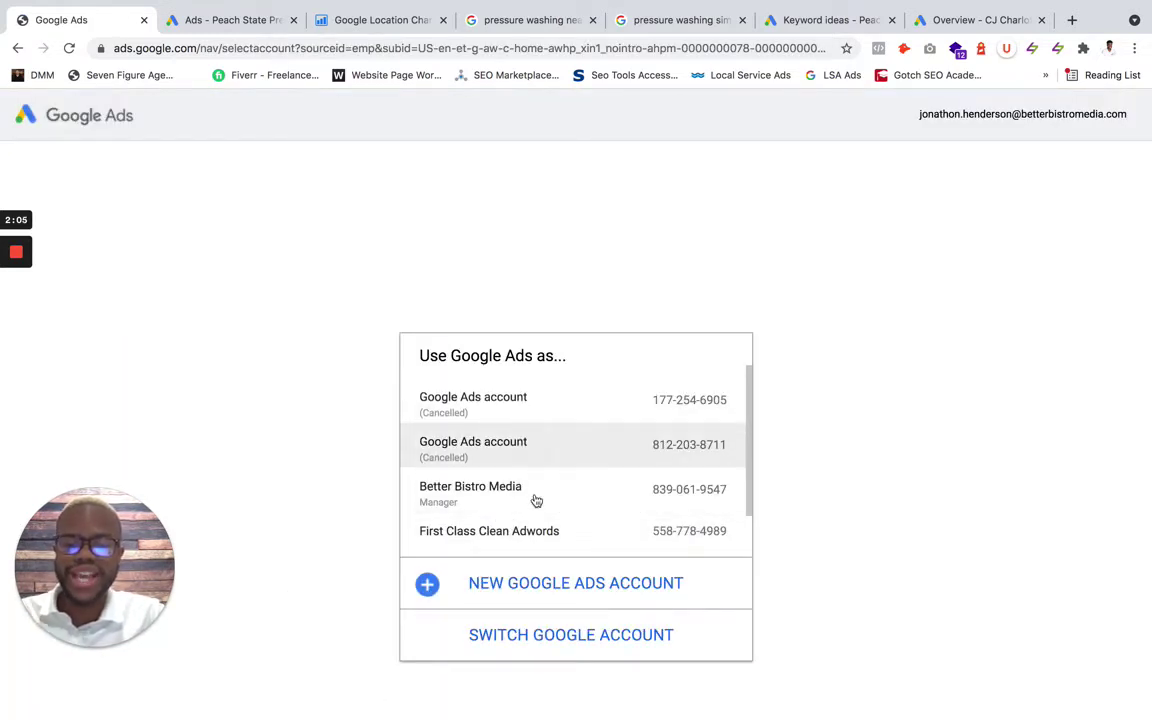
- Look through the existing accounts and choose to create a new Google Ads account
scroll(510, 520, "down", 2)
scroll(505, 546, "up", 2)
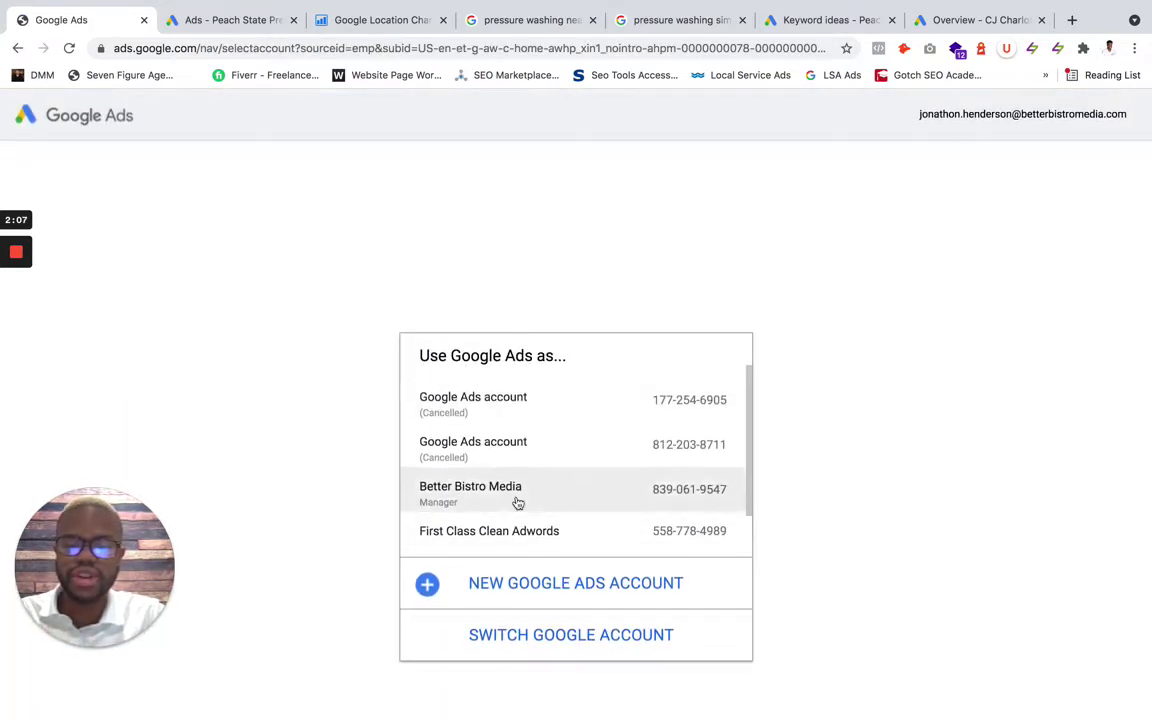
scroll(620, 452, "down", 1)
left_click(560, 592)
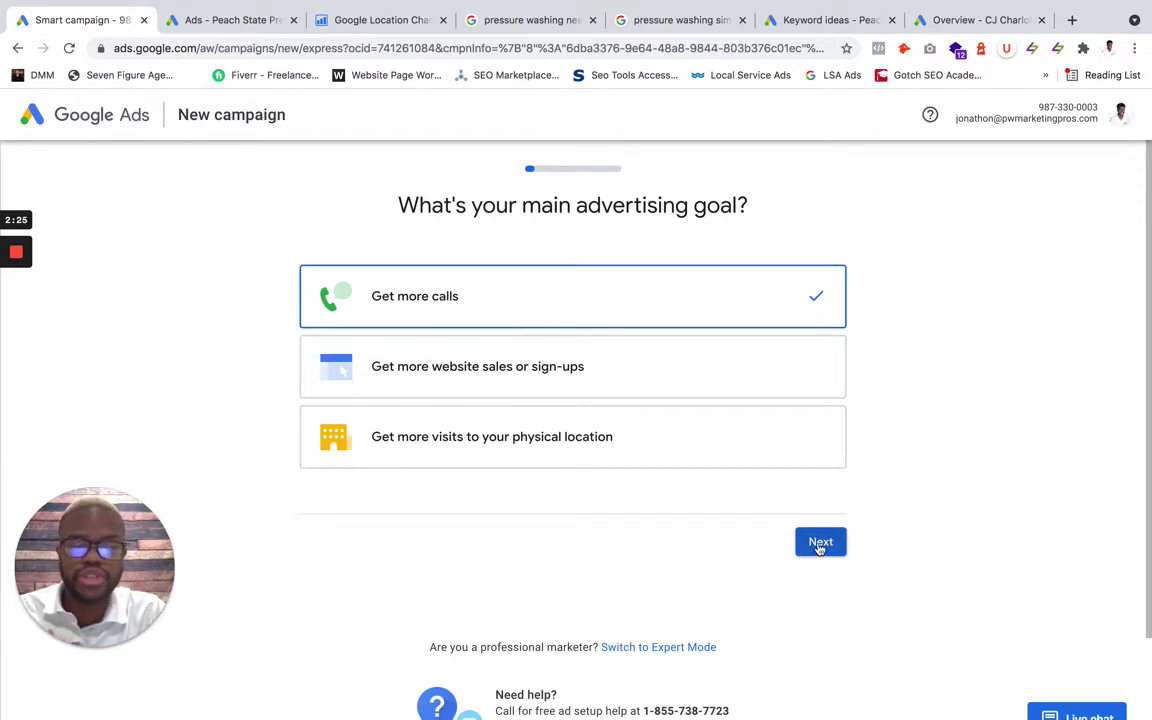
- Proceed with Get more calls as the campaign's main advertising goal, staying out of Expert Mode
left_click_drag(431, 647, 735, 663)
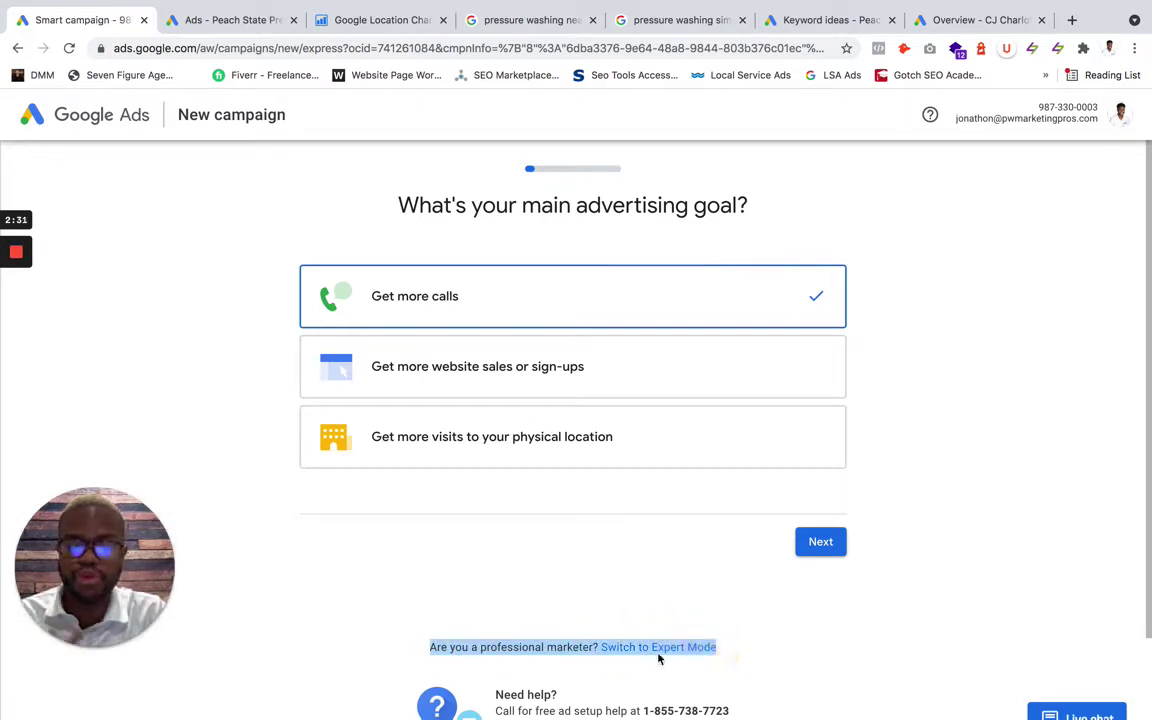
left_click(563, 541)
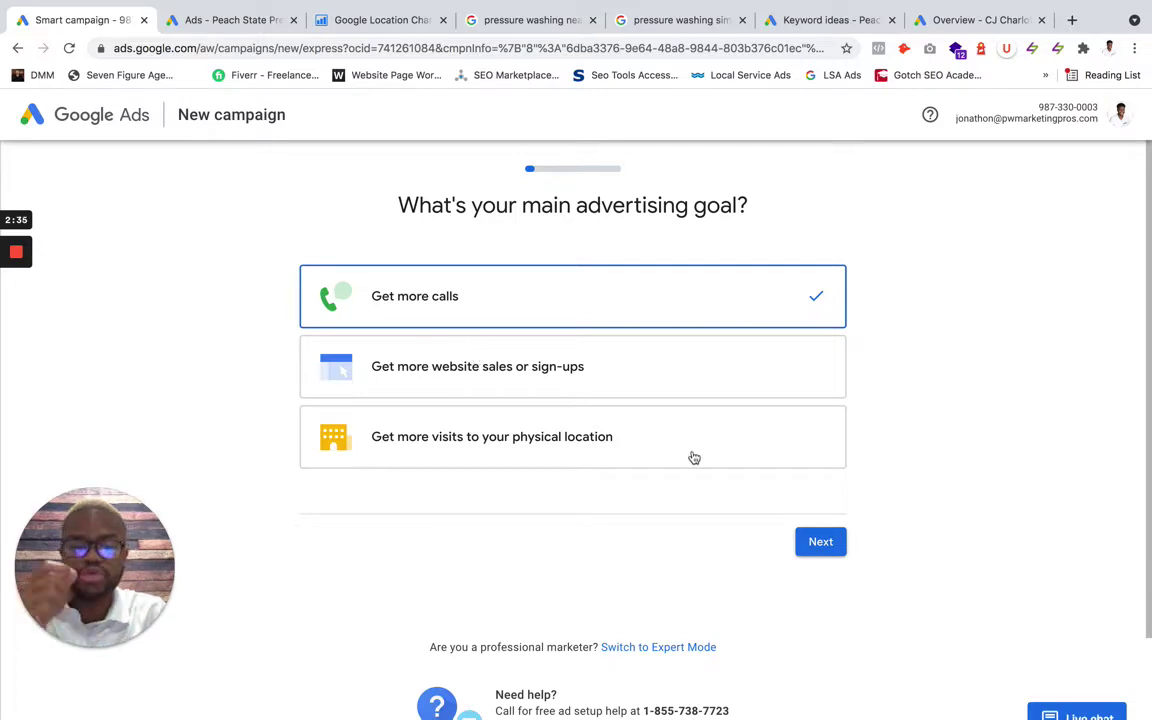
left_click(819, 545)
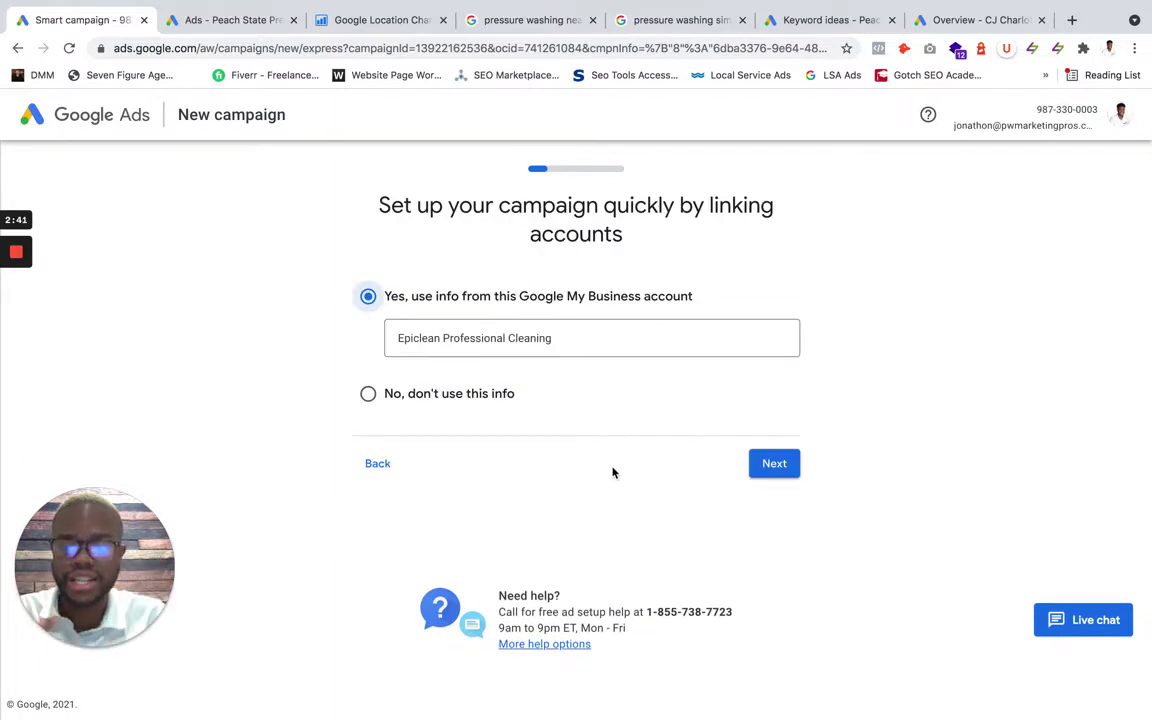
- Decline using the Google My Business account info and submit the pressure washing marketing company's business name
left_click(368, 393)
left_click(787, 466)
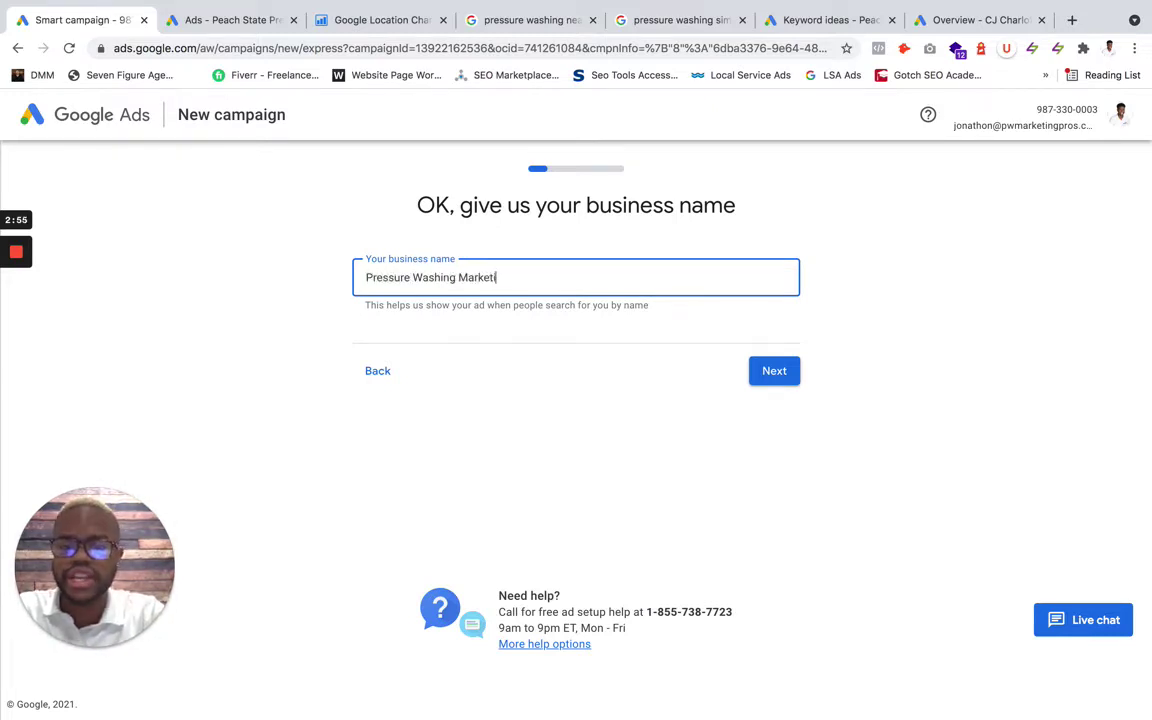
left_click(766, 376)
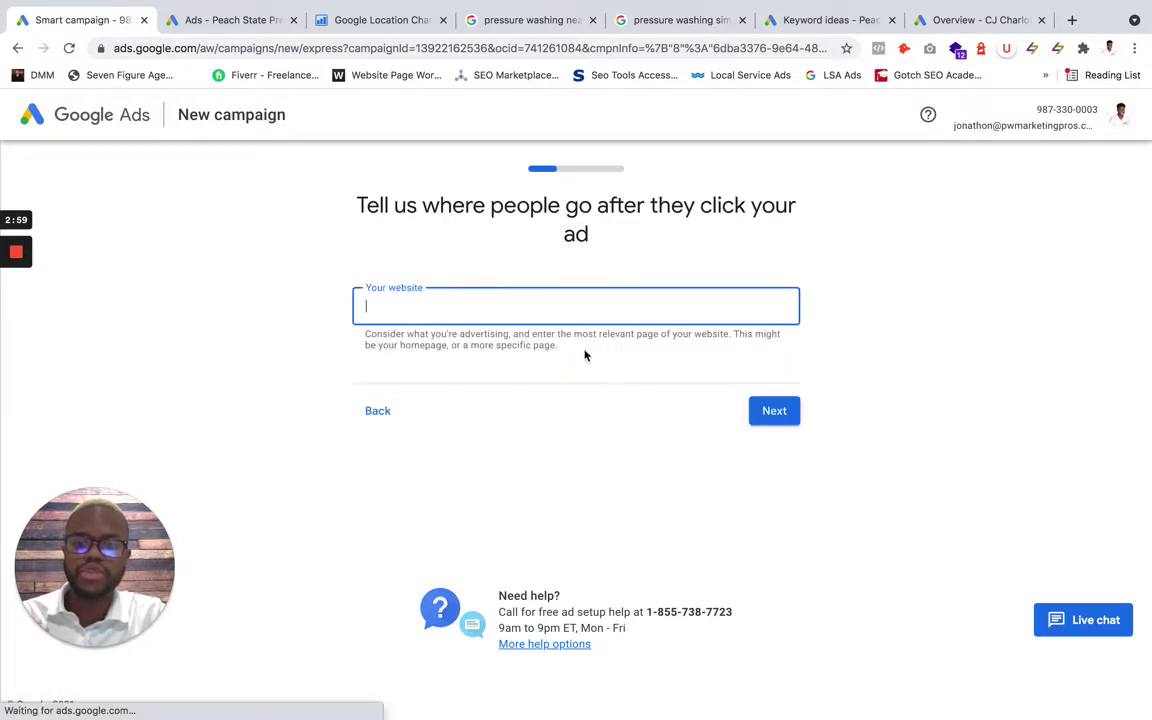
type("https://pwmarketingpros.com")
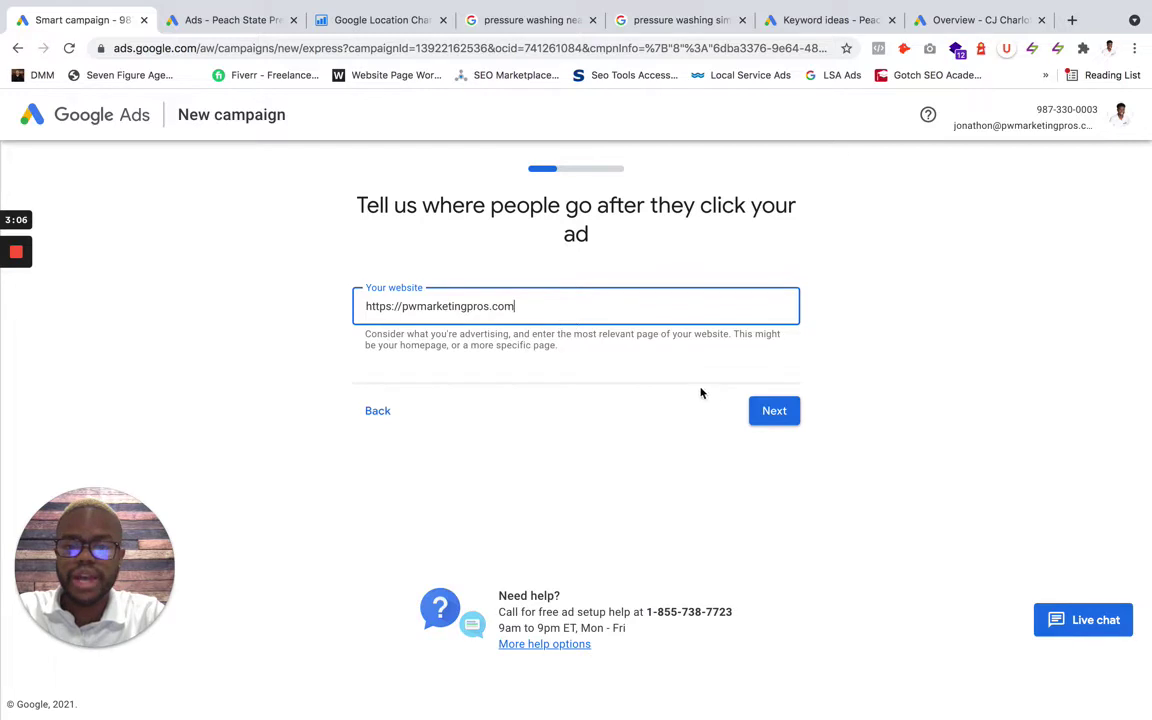
left_click(771, 411)
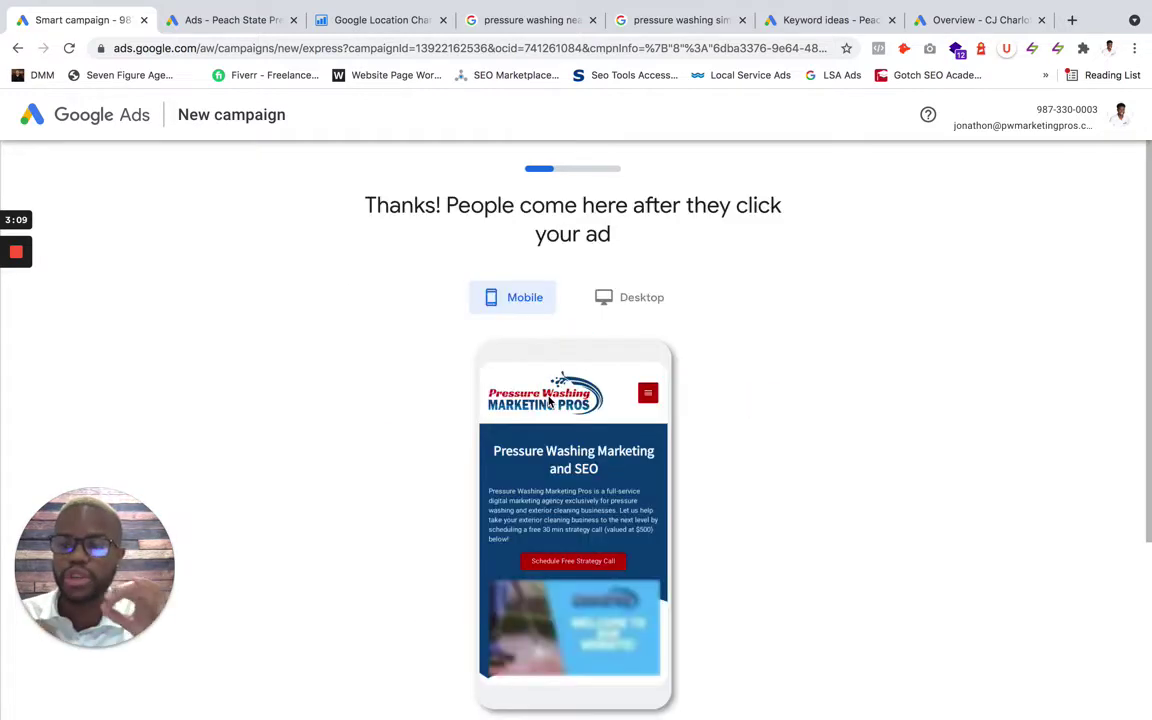
scroll(586, 461, "down", 4)
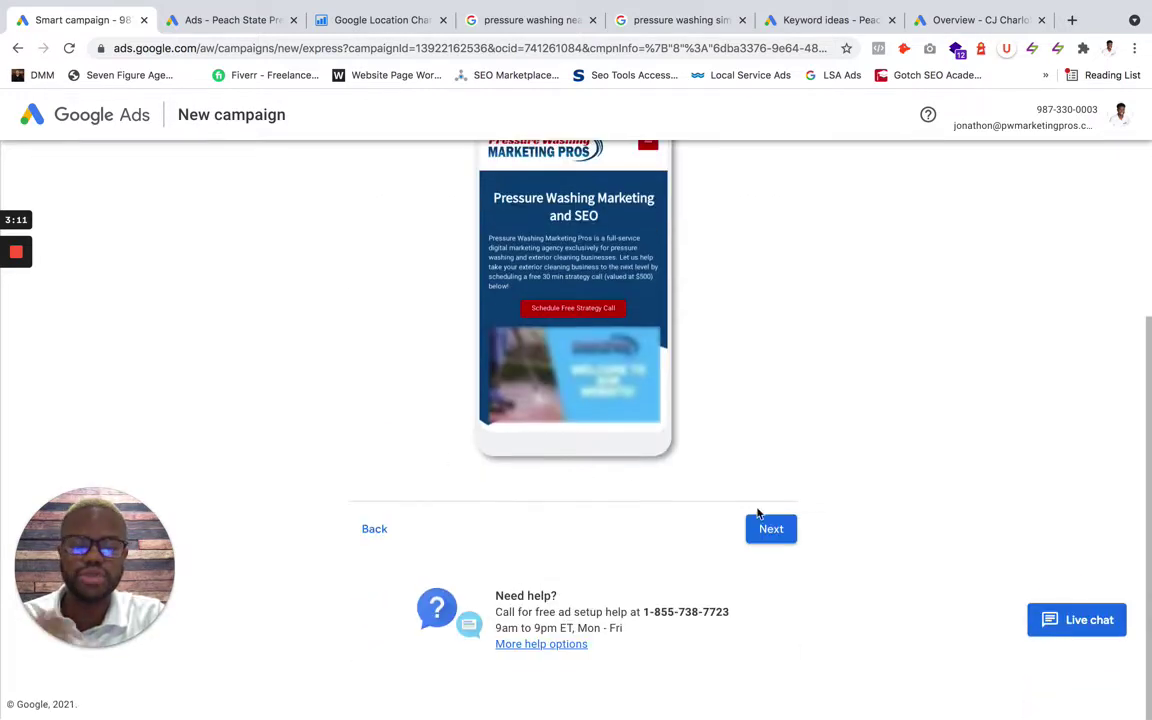
left_click(770, 530)
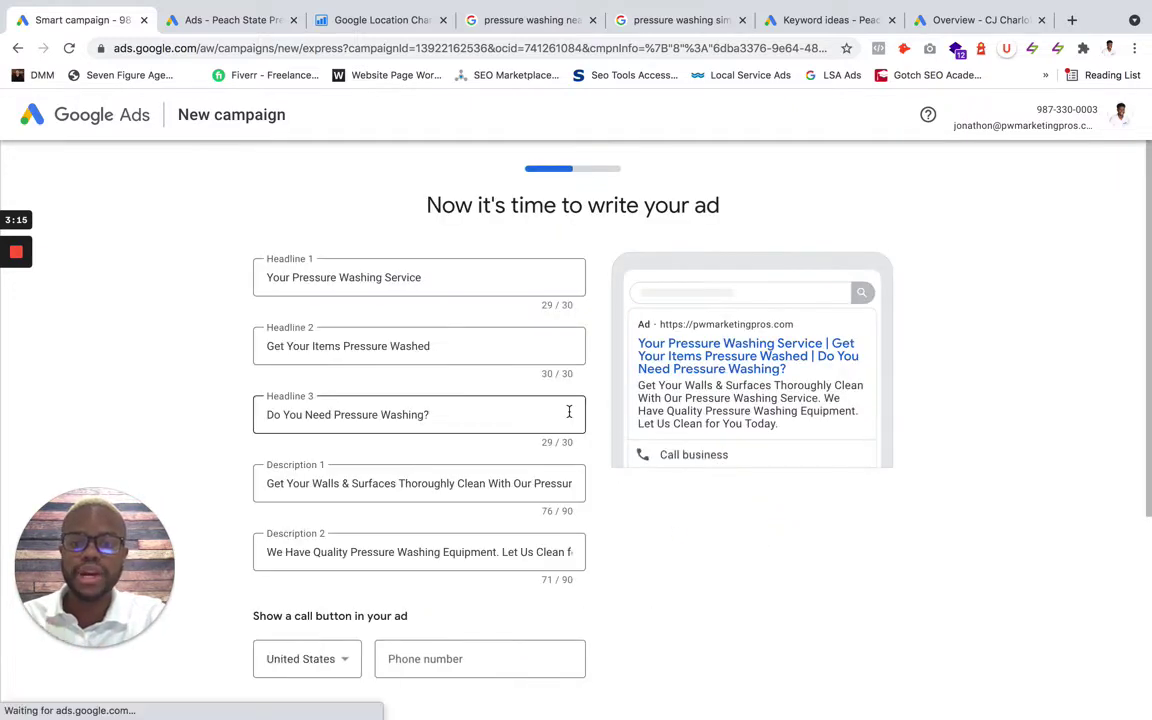
- Dismiss the satisfaction survey and set Headline 1 to "Affordable Pressure Washing" and Headline 2 to "Your Pressure Washing Service" from the suggested ideas
scroll(444, 408, "down", 2)
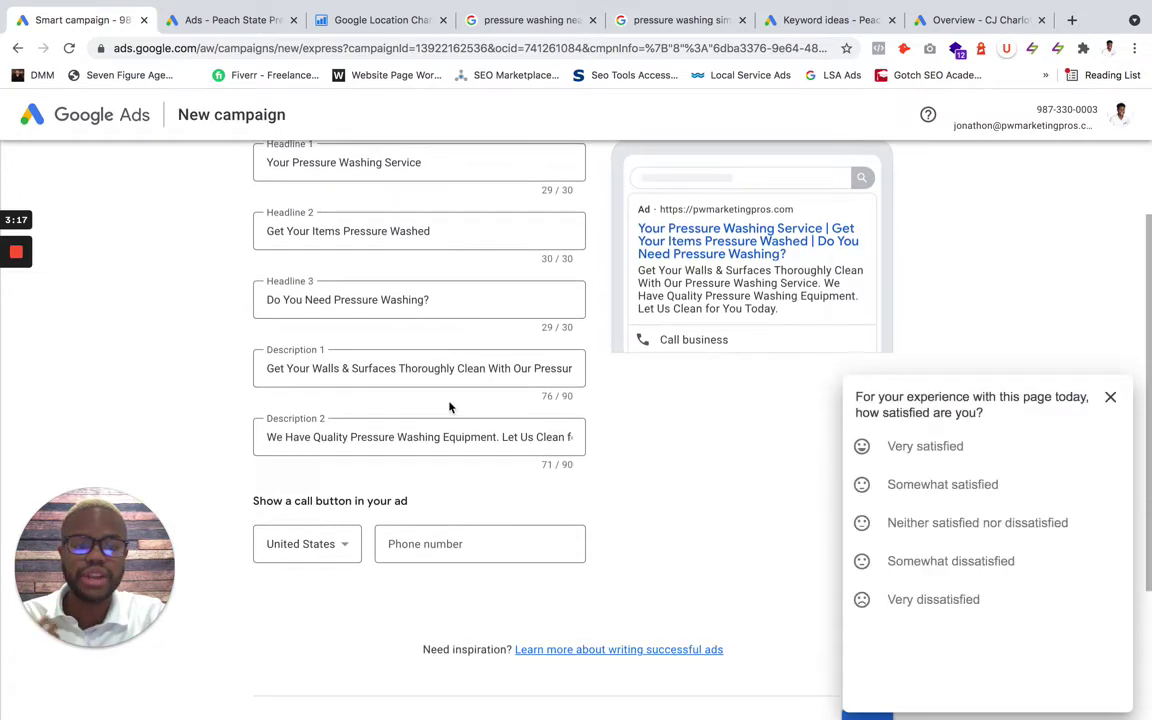
left_click(1108, 396)
scroll(482, 411, "up", 2)
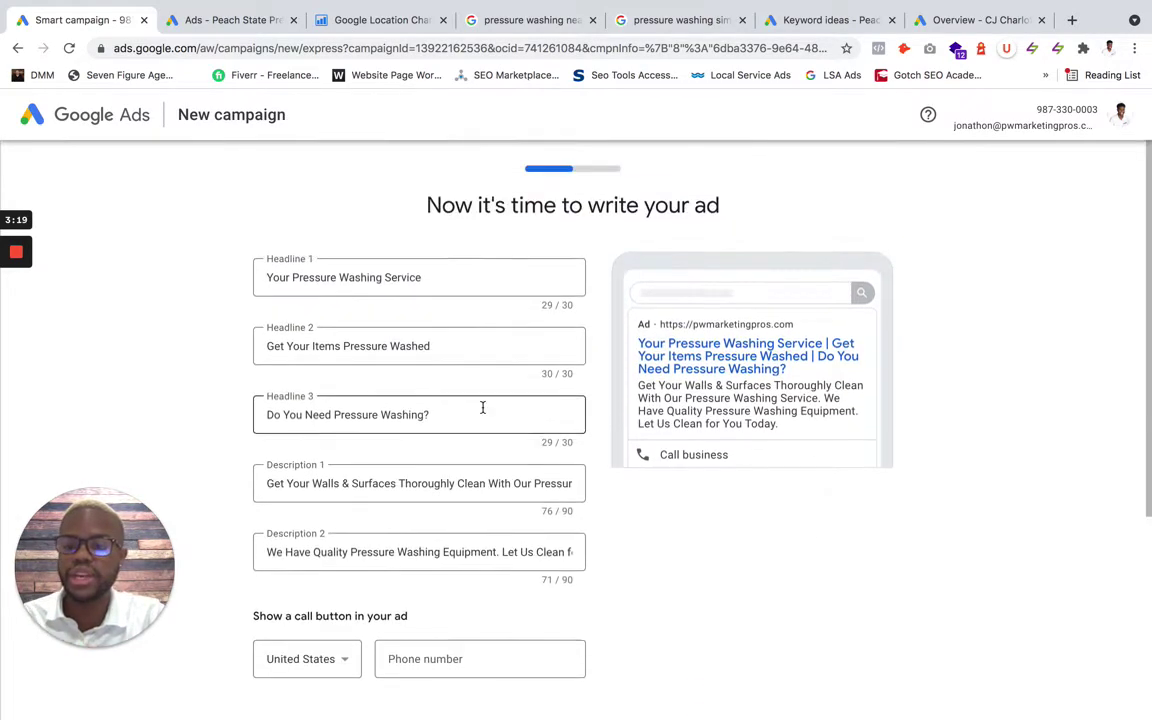
left_click(345, 290)
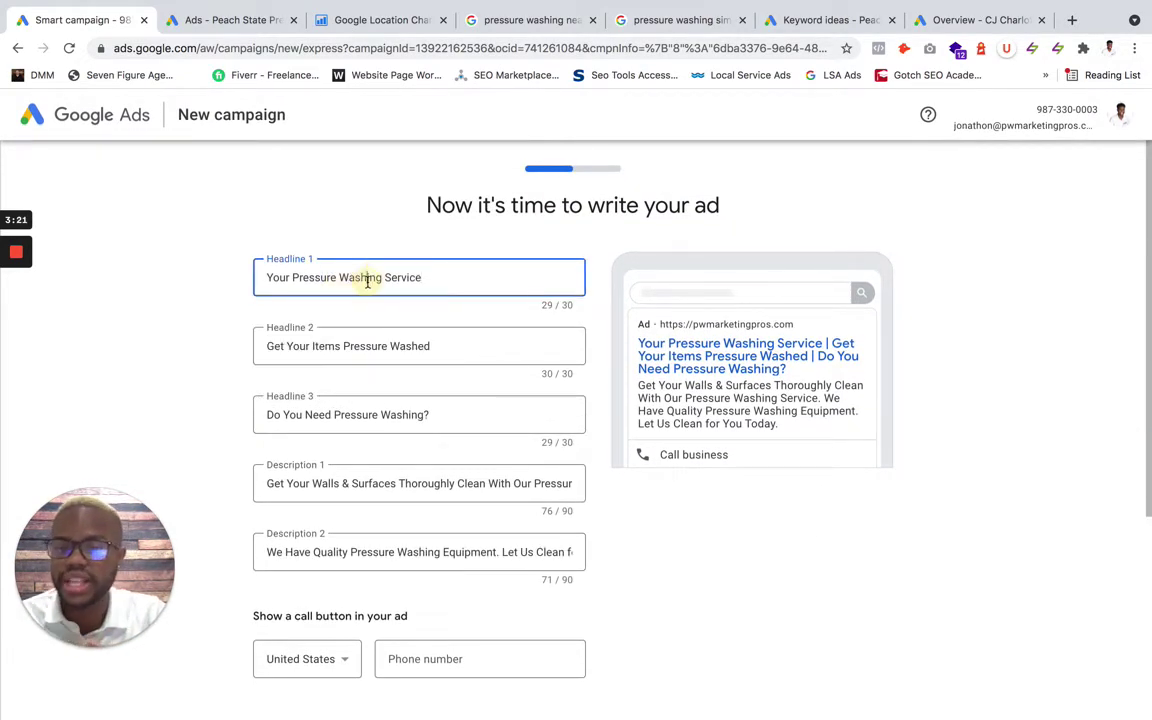
triple_click(368, 279)
left_click(345, 393)
left_click(376, 346)
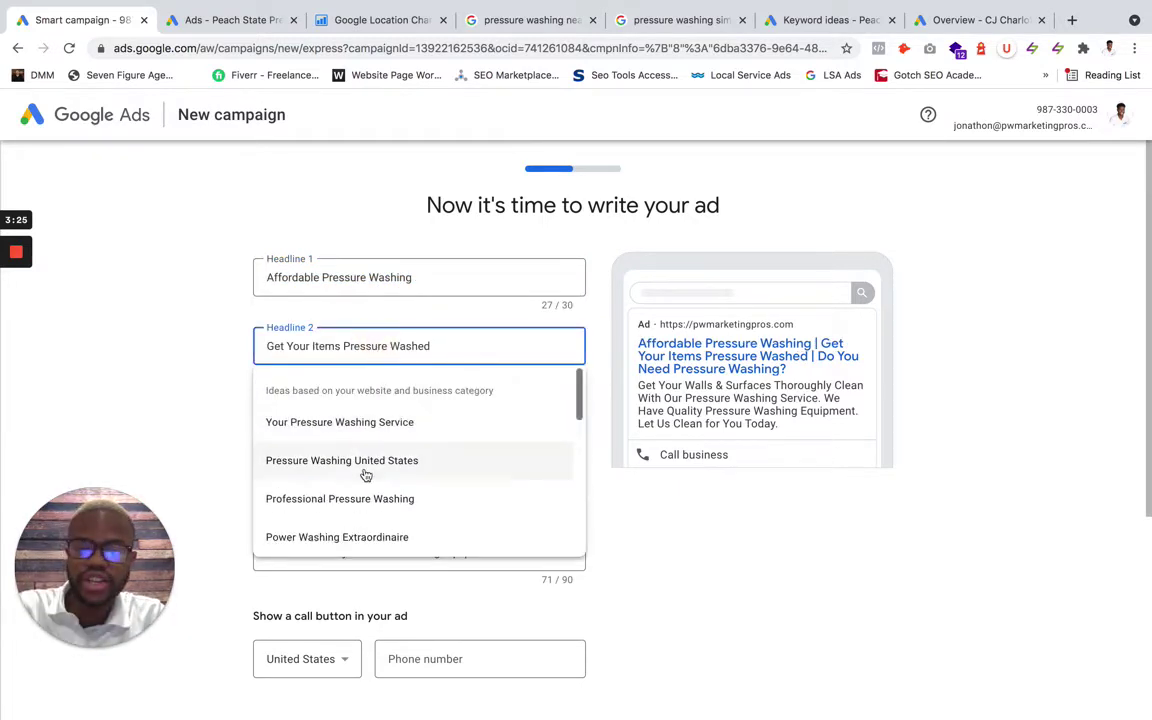
left_click(378, 424)
left_click(370, 474)
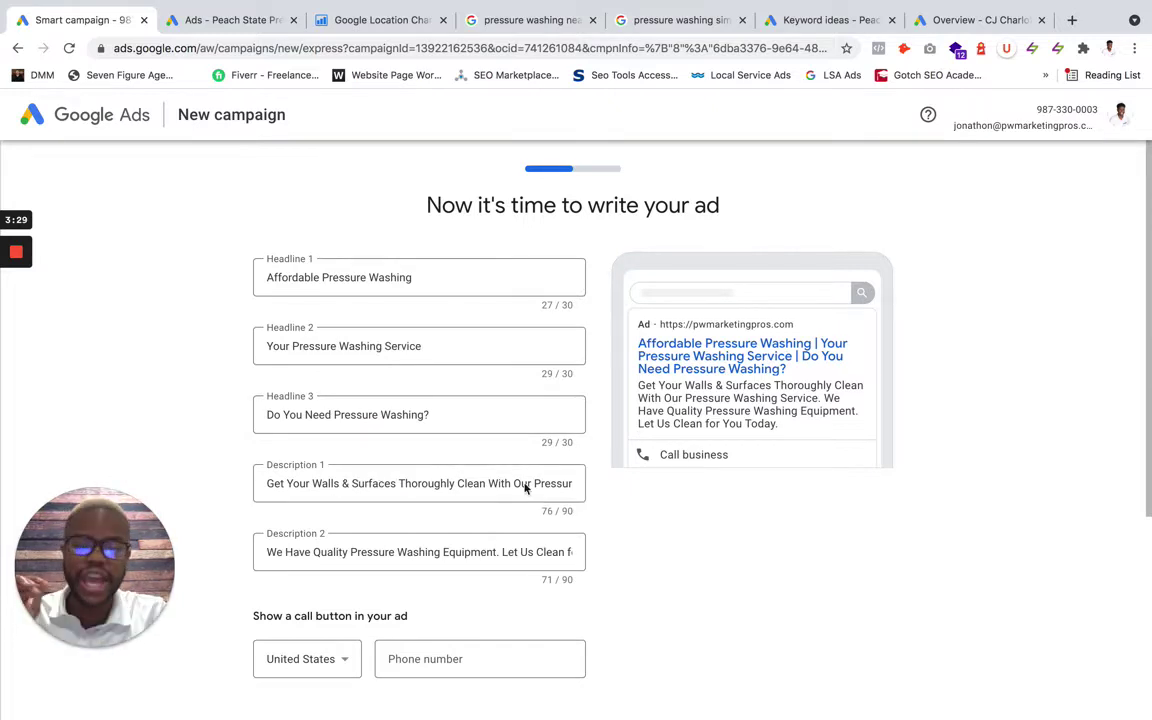
- Enter the business phone number for the ad's call button and submit the ad text
scroll(380, 525, "down", 3)
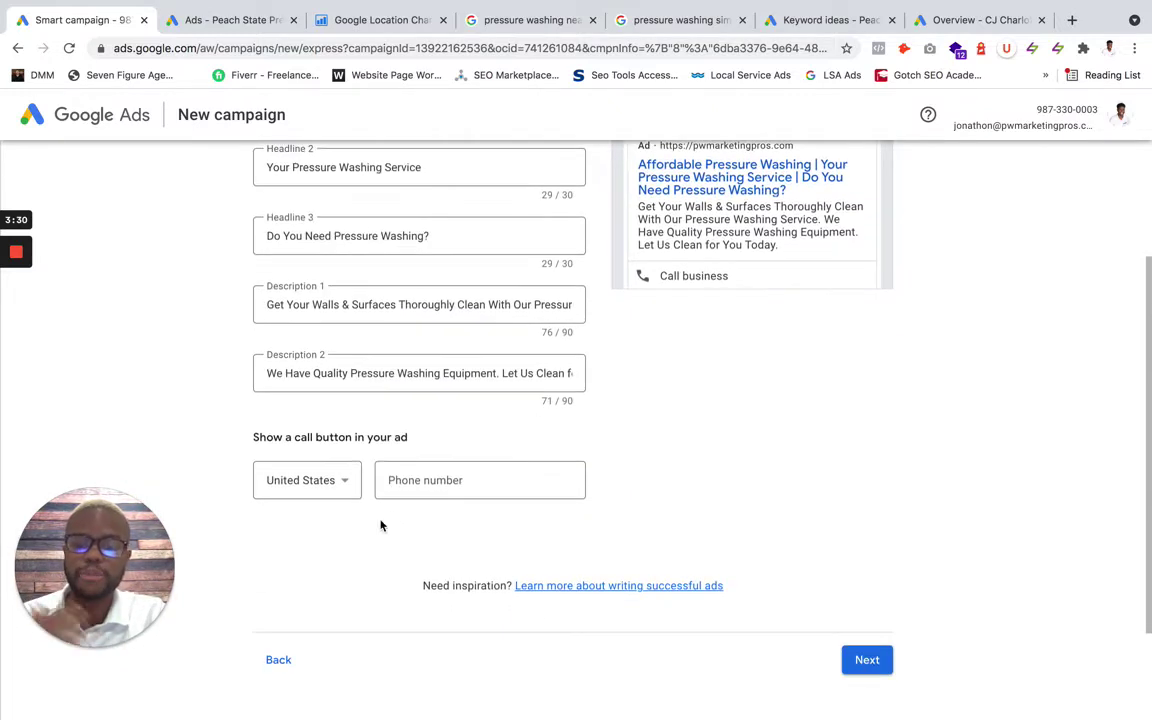
left_click(427, 480)
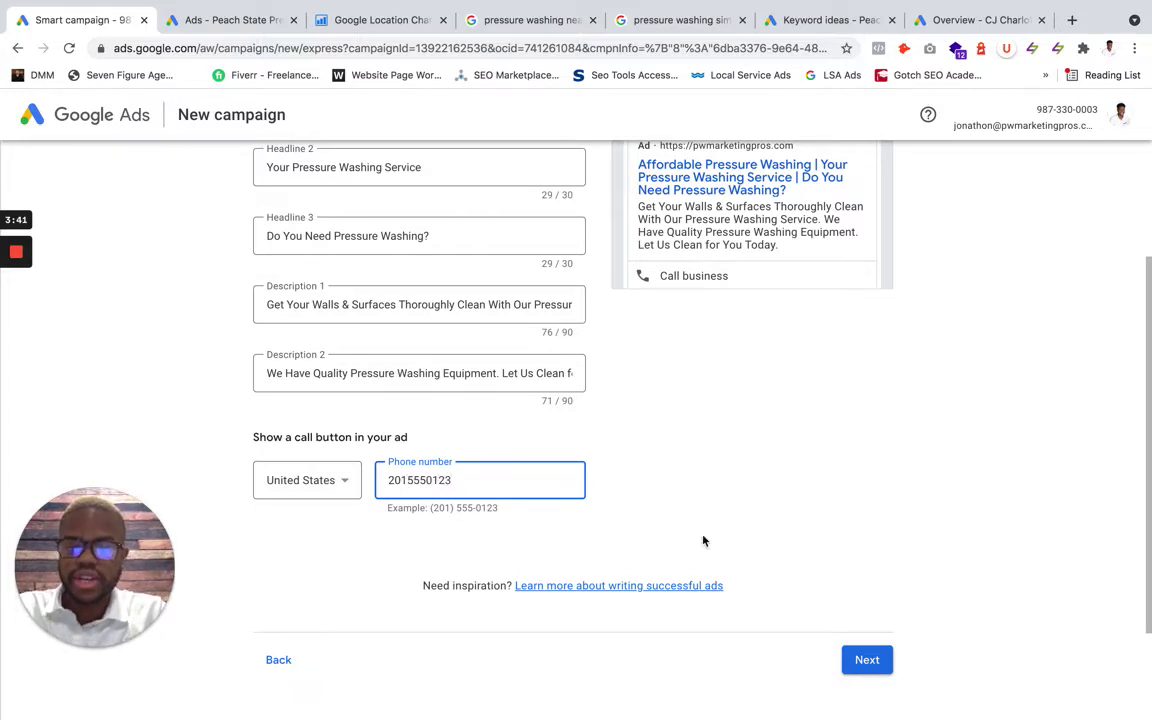
left_click(870, 656)
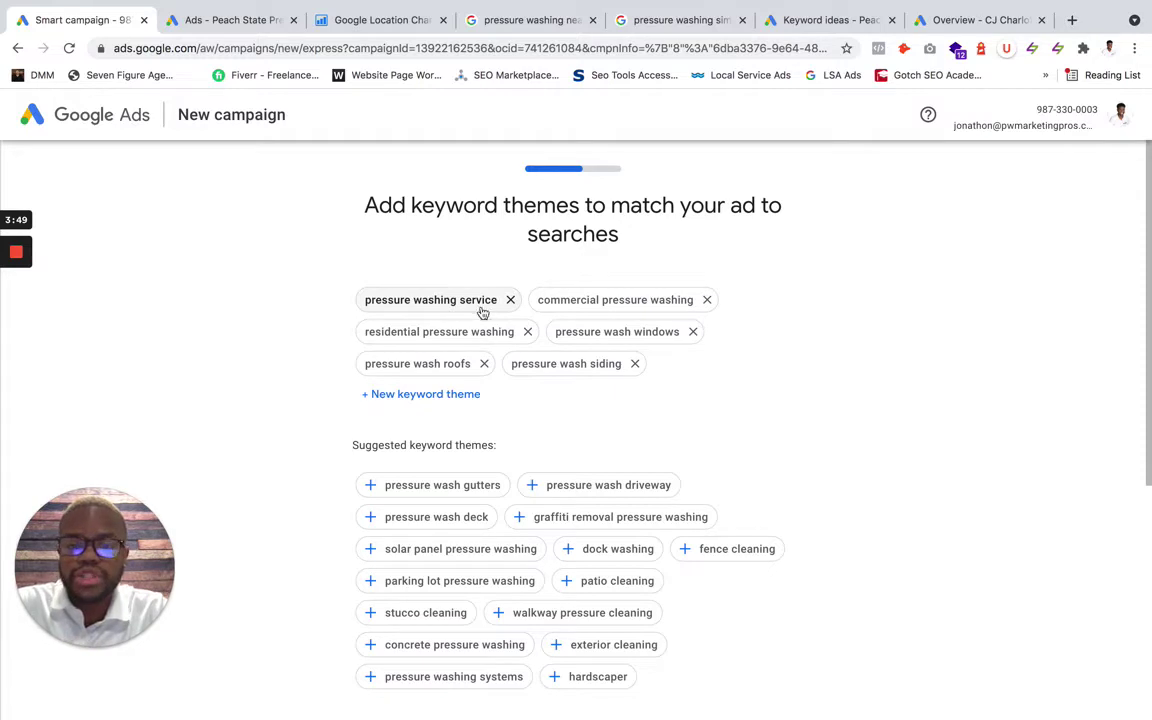
left_click(443, 301)
left_click(580, 301)
left_click(435, 300)
left_click(437, 331)
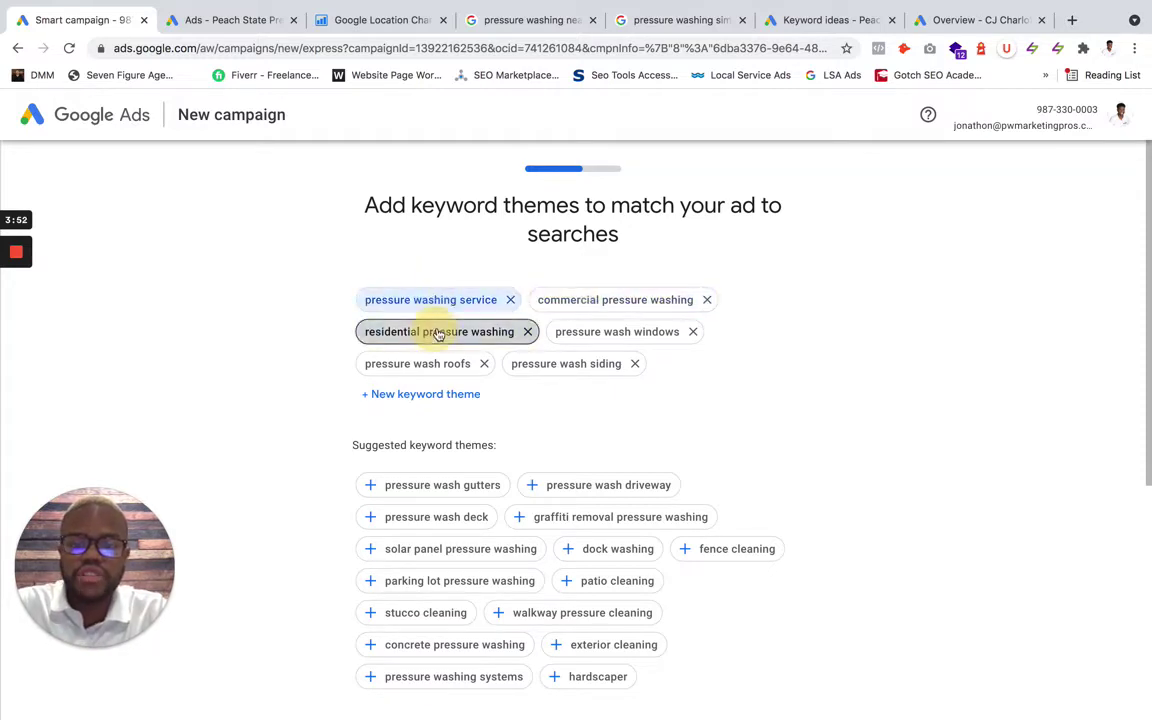
- Add the suggested keyword themes parking lot pressure washing, solar panel pressure washing, pressure wash deck and pressure wash gutters
left_click(442, 581)
left_click(447, 550)
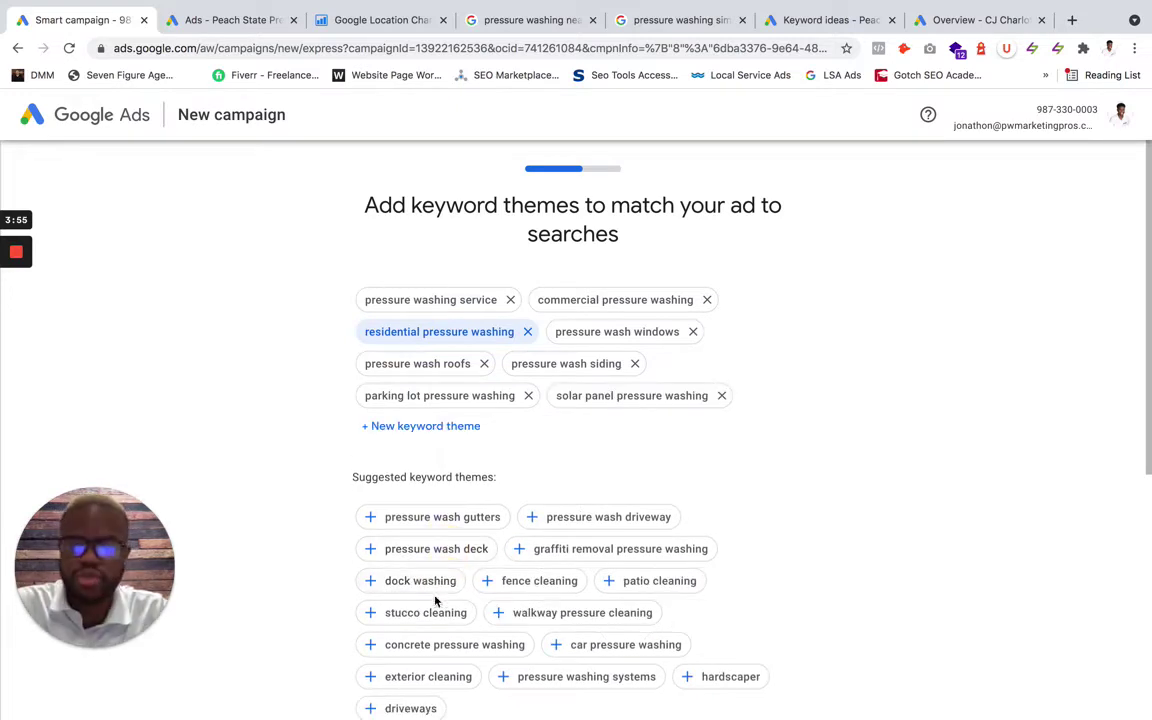
left_click(450, 549)
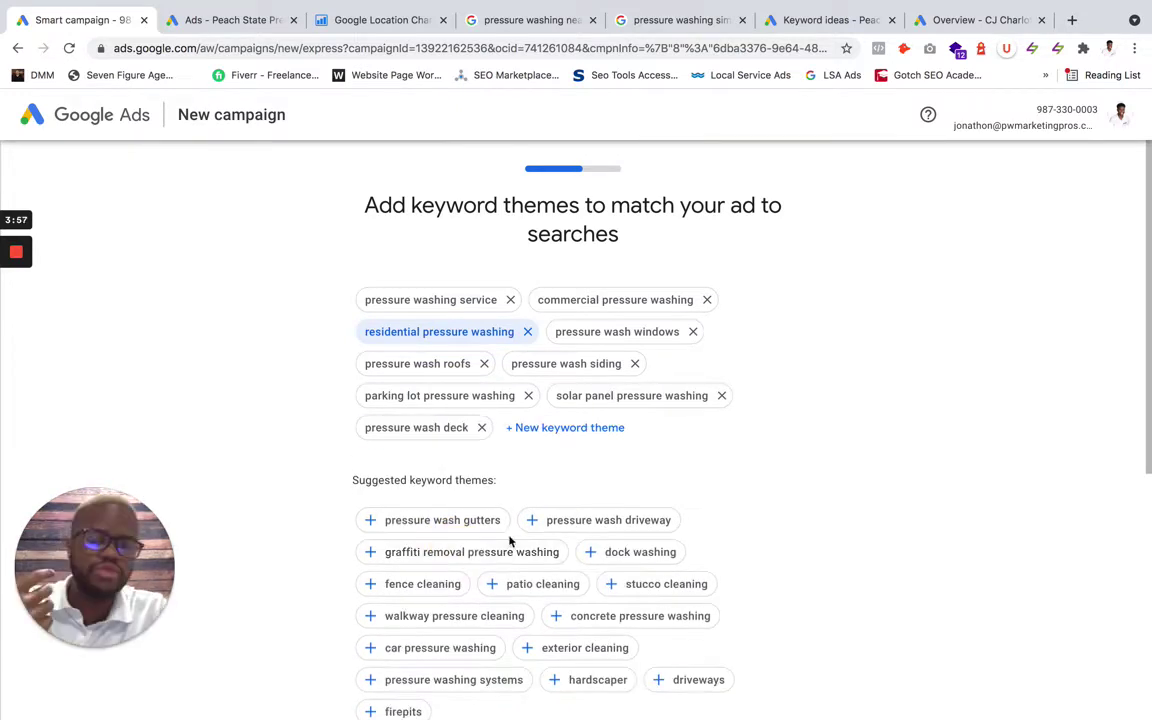
left_click(442, 521)
left_click(586, 545)
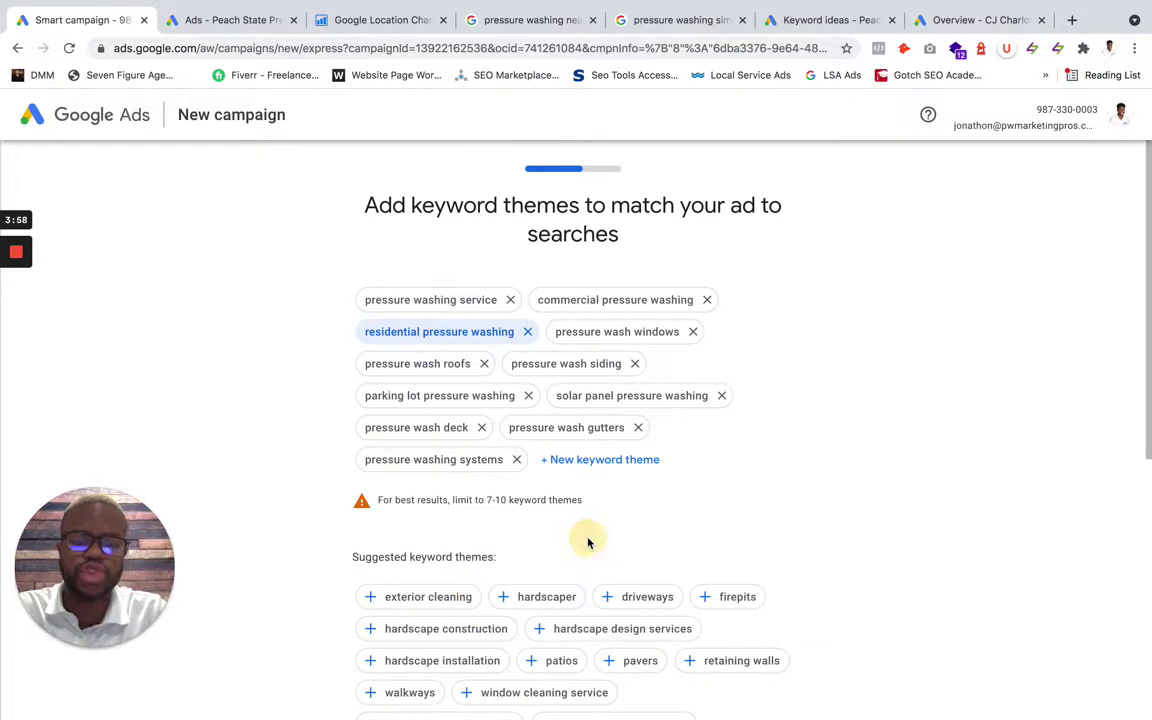
left_click(516, 459)
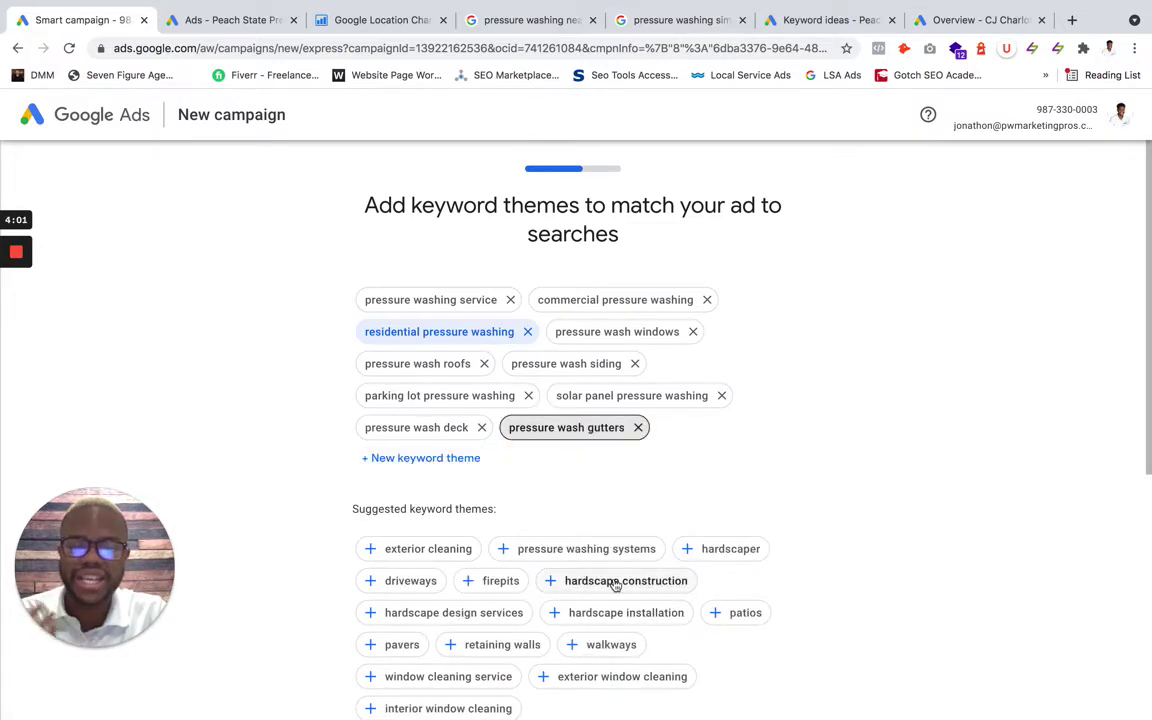
left_click(612, 550)
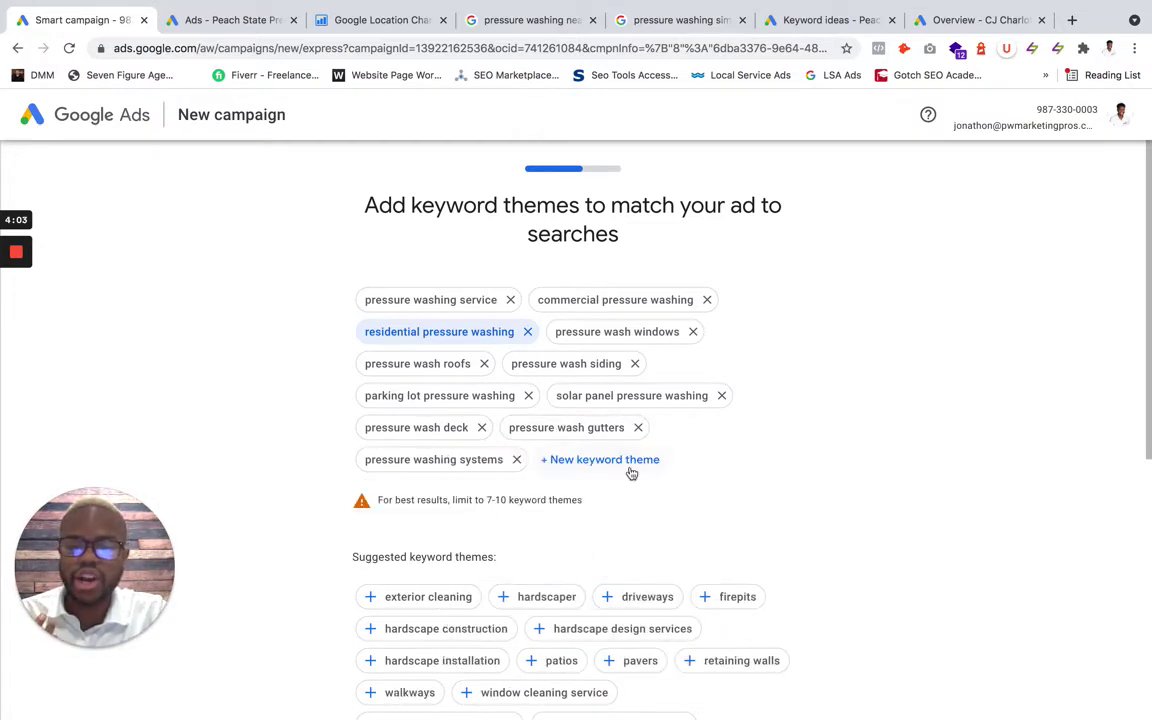
left_click(516, 459)
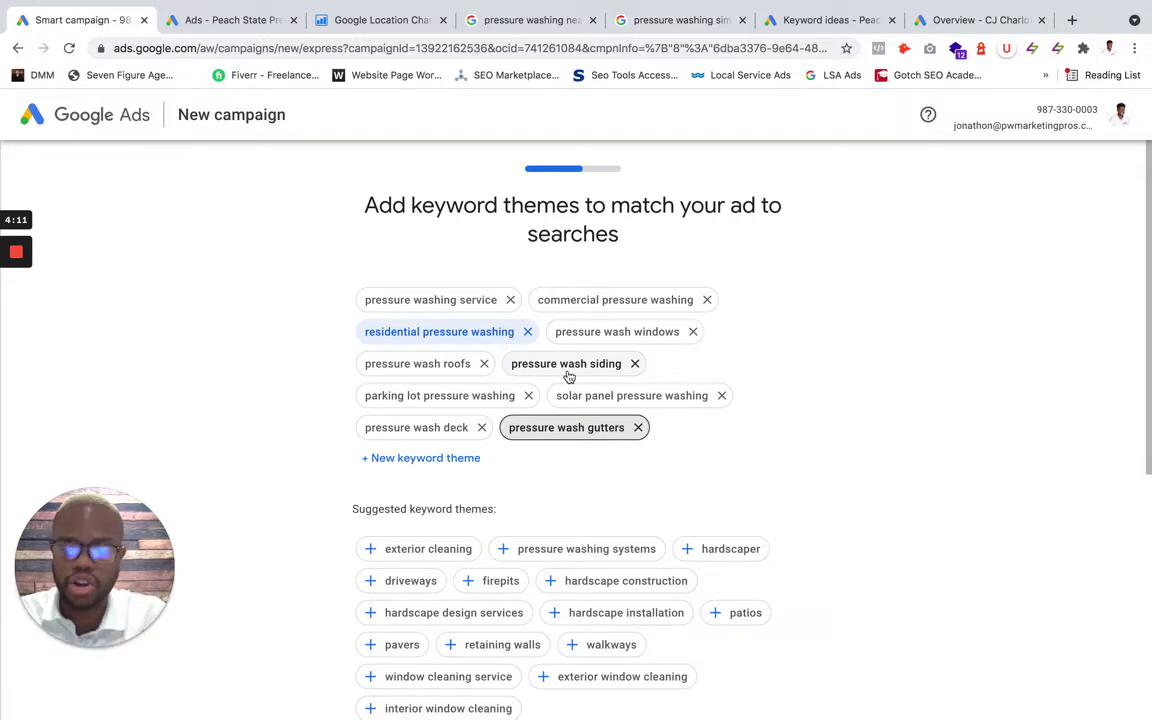
- Accept the selected keyword themes and keep the United States as the region where the ad is shown
scroll(566, 375, "down", 5)
left_click(764, 634)
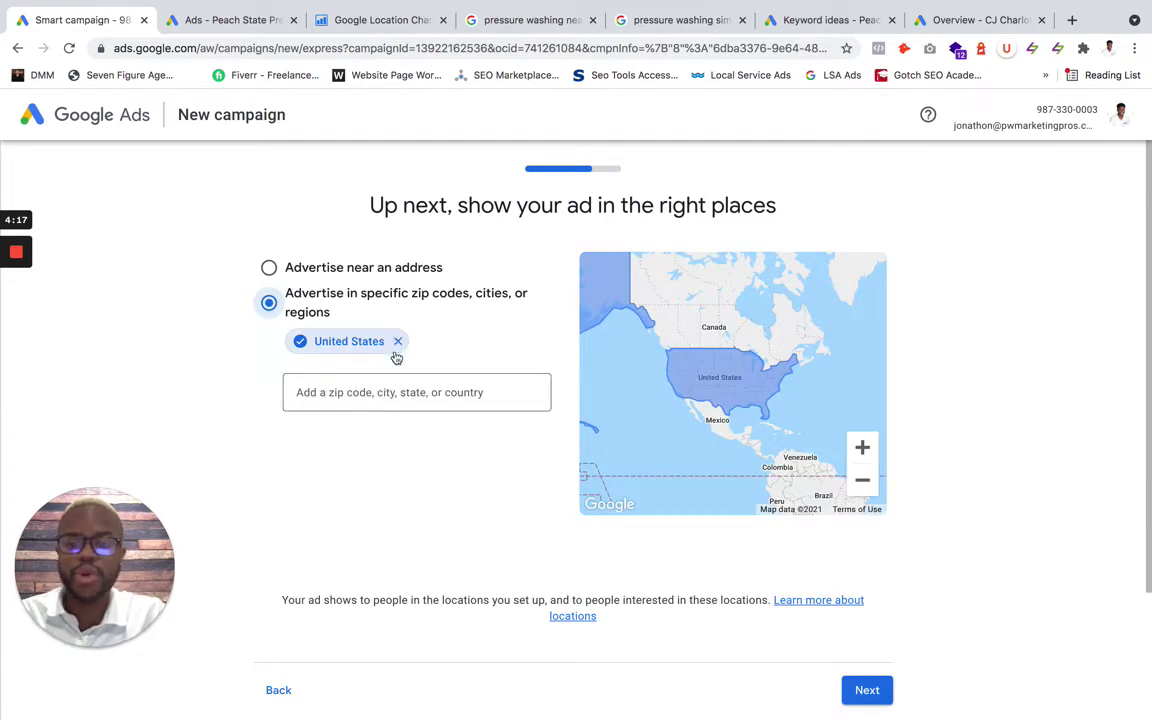
left_click(391, 390)
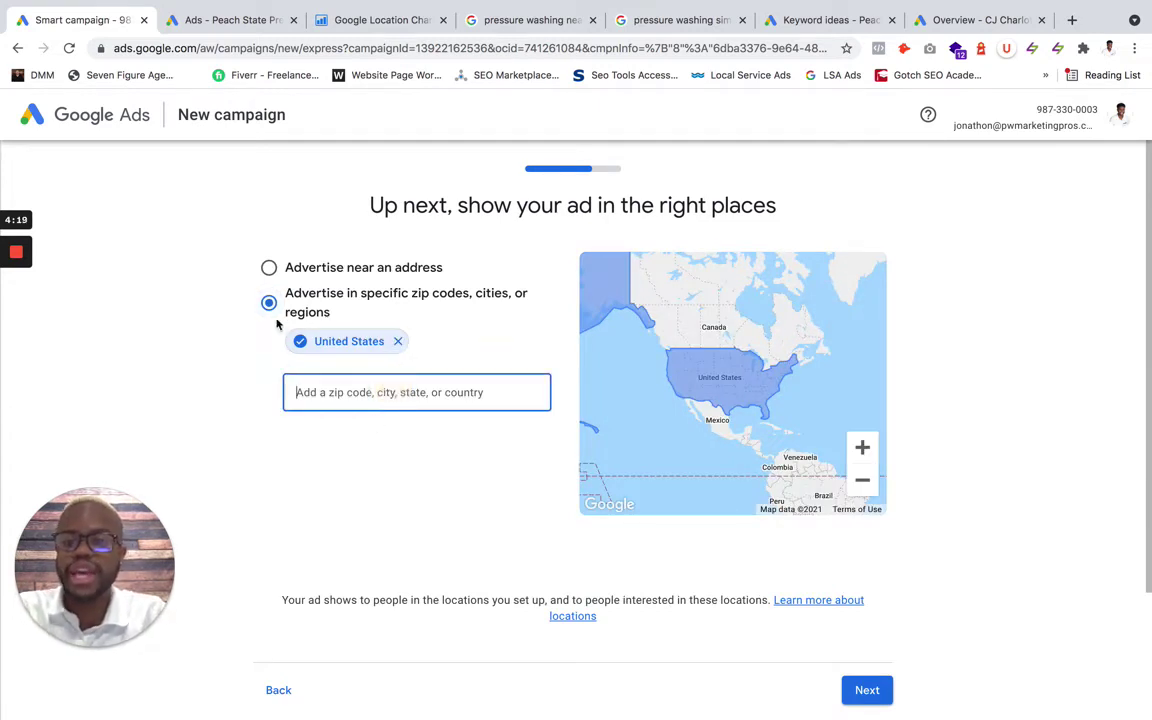
left_click(866, 690)
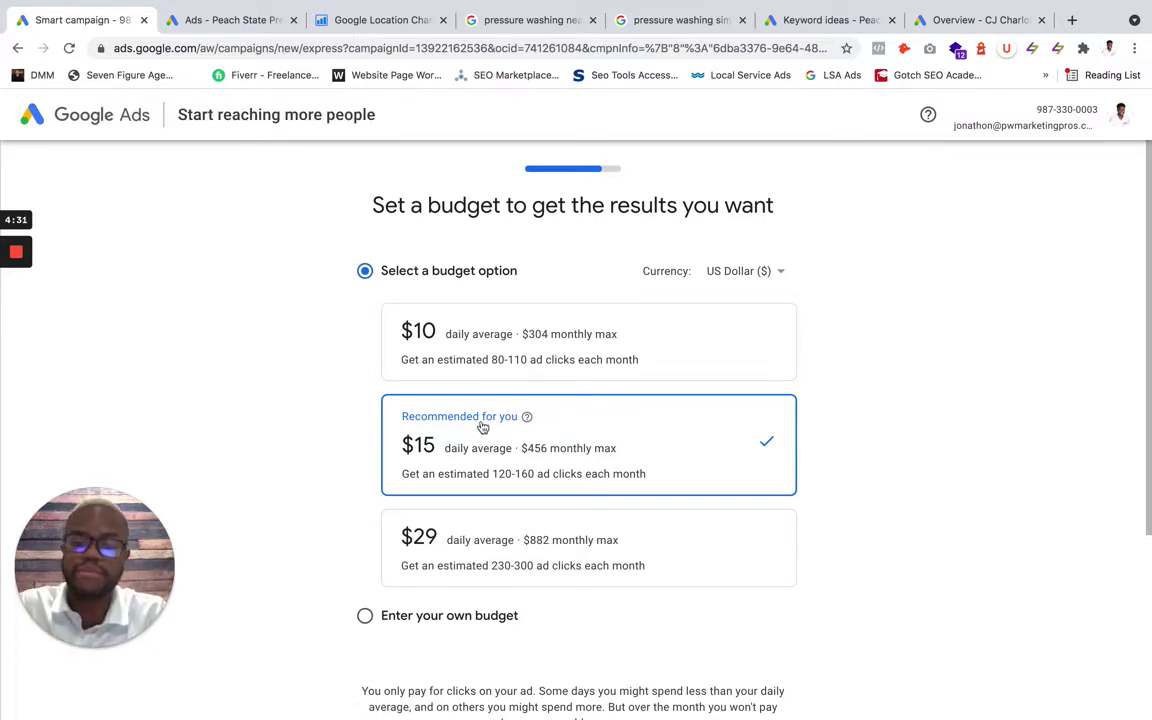
- Accept the recommended $15 daily average budget, then review the campaign summary and continue to payment
scroll(499, 545, "down", 3)
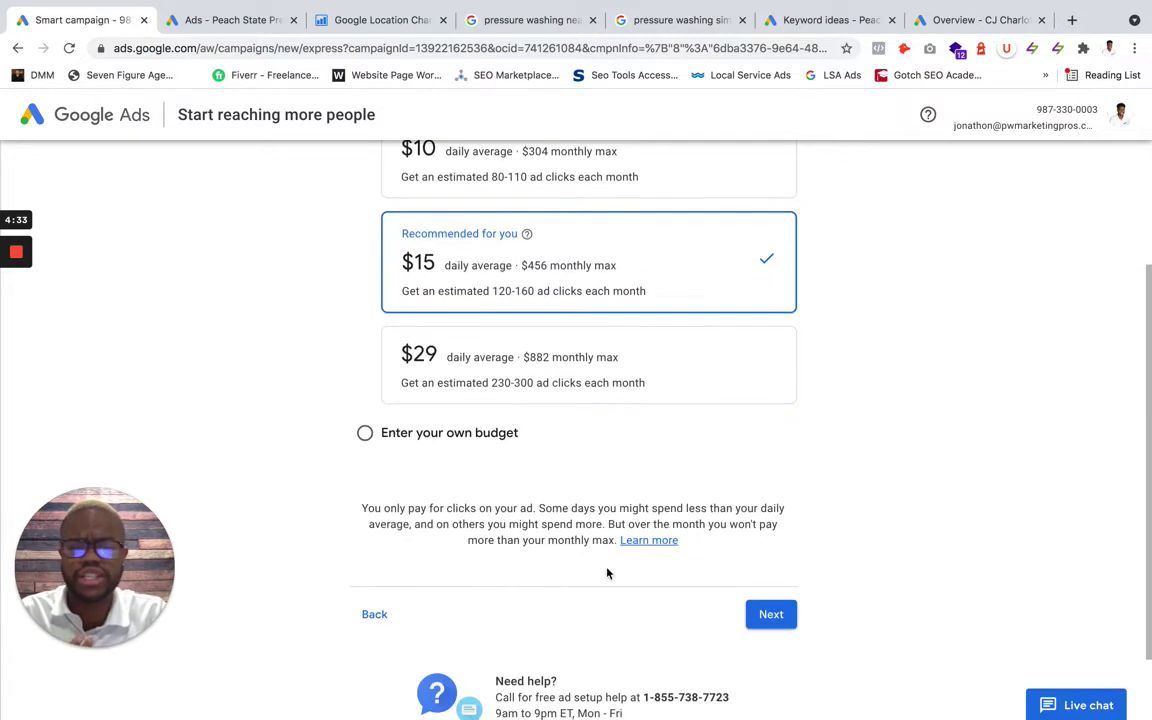
left_click(770, 613)
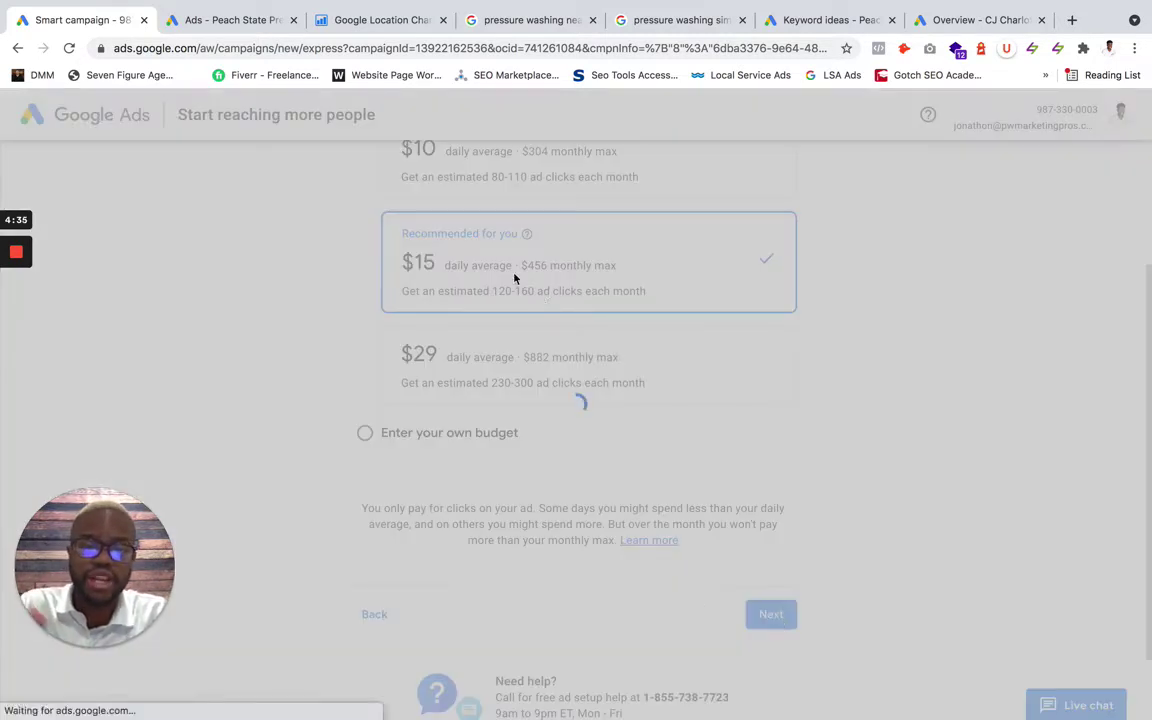
scroll(433, 386, "down", 5)
scroll(519, 419, "up", 5)
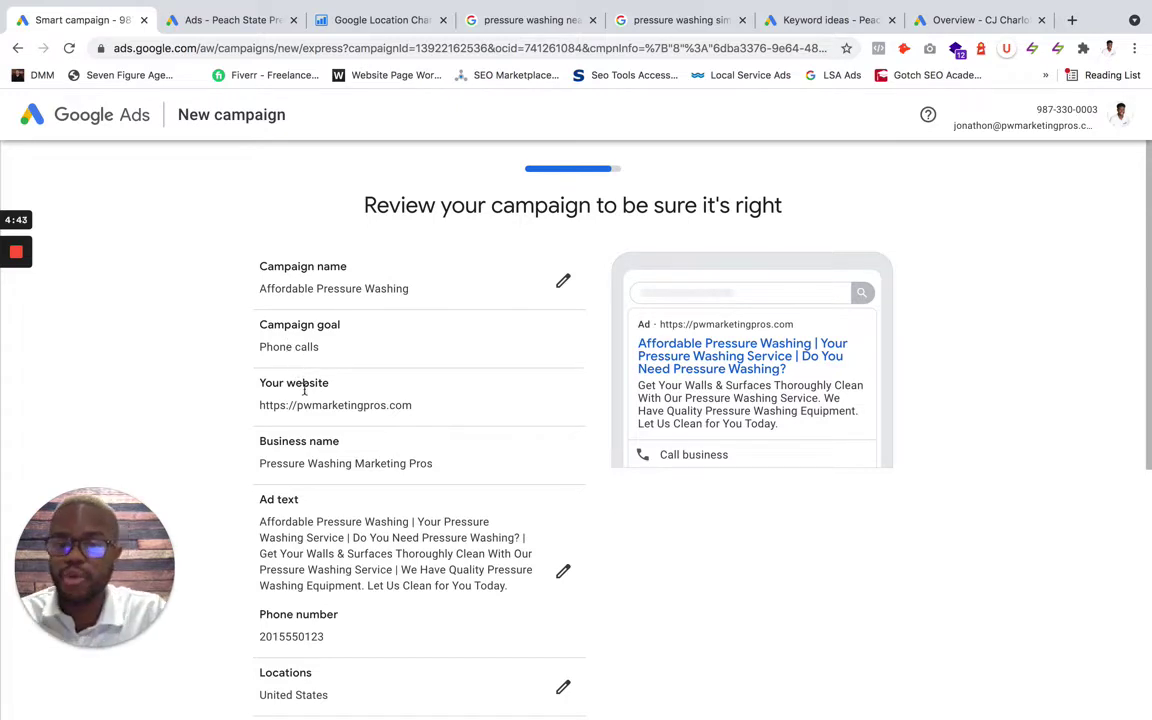
scroll(350, 590, "down", 3)
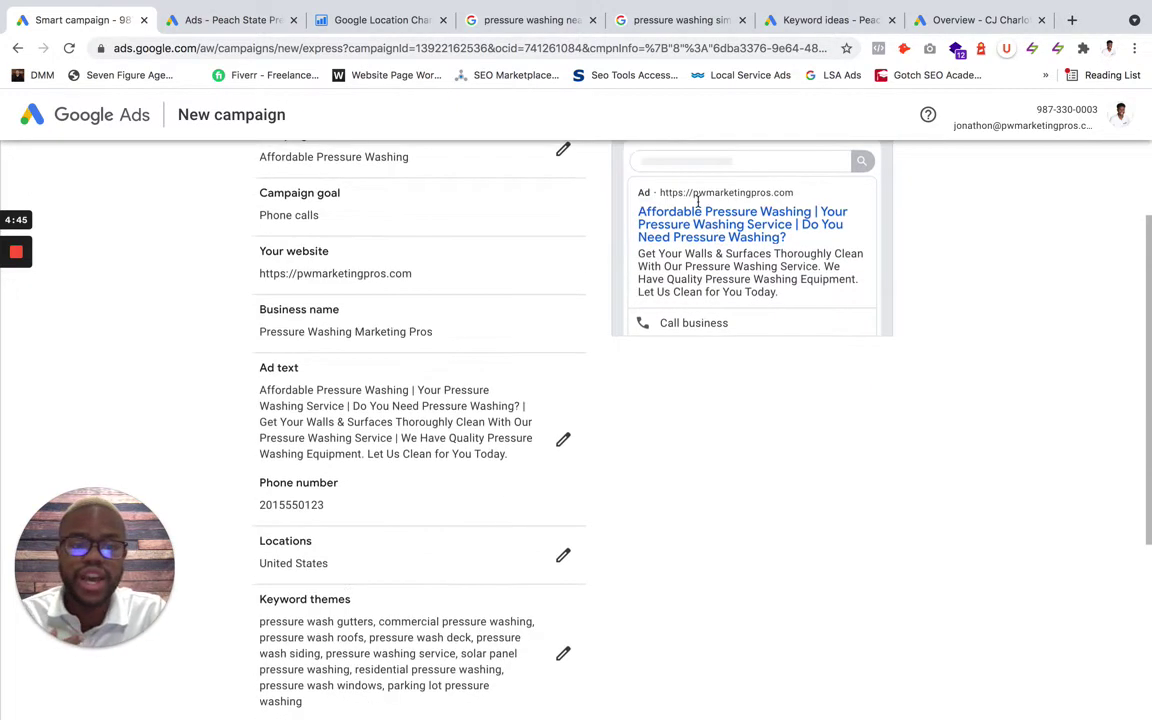
scroll(383, 512, "down", 3)
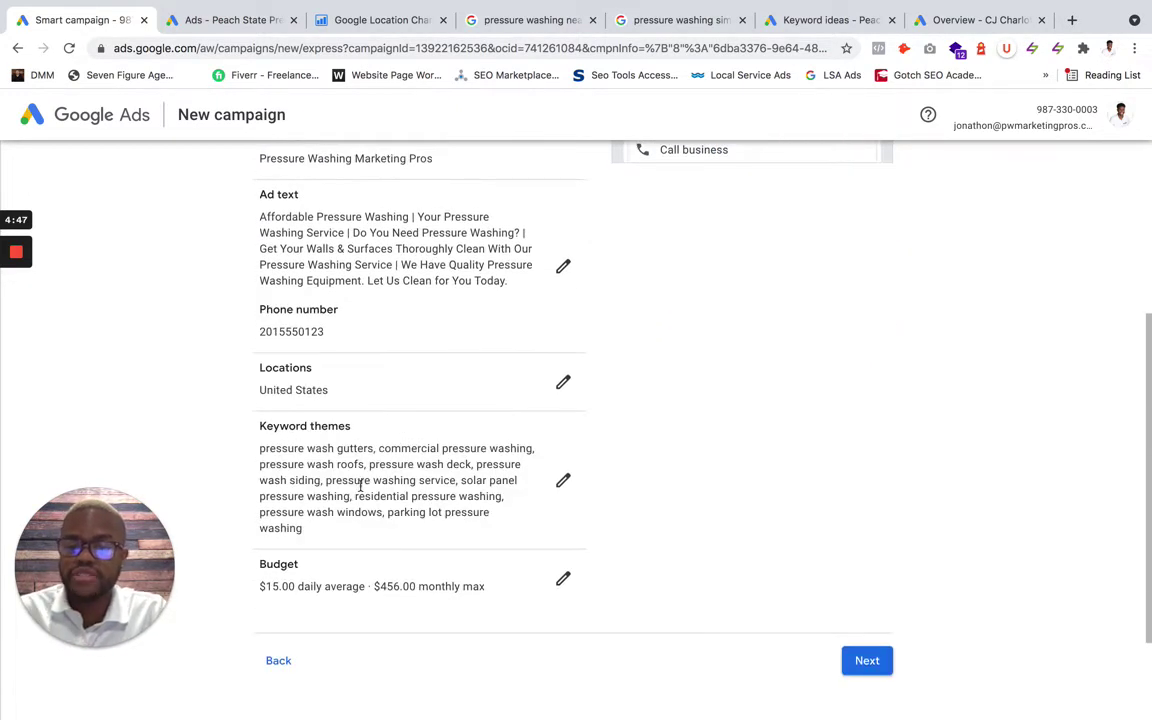
left_click(866, 660)
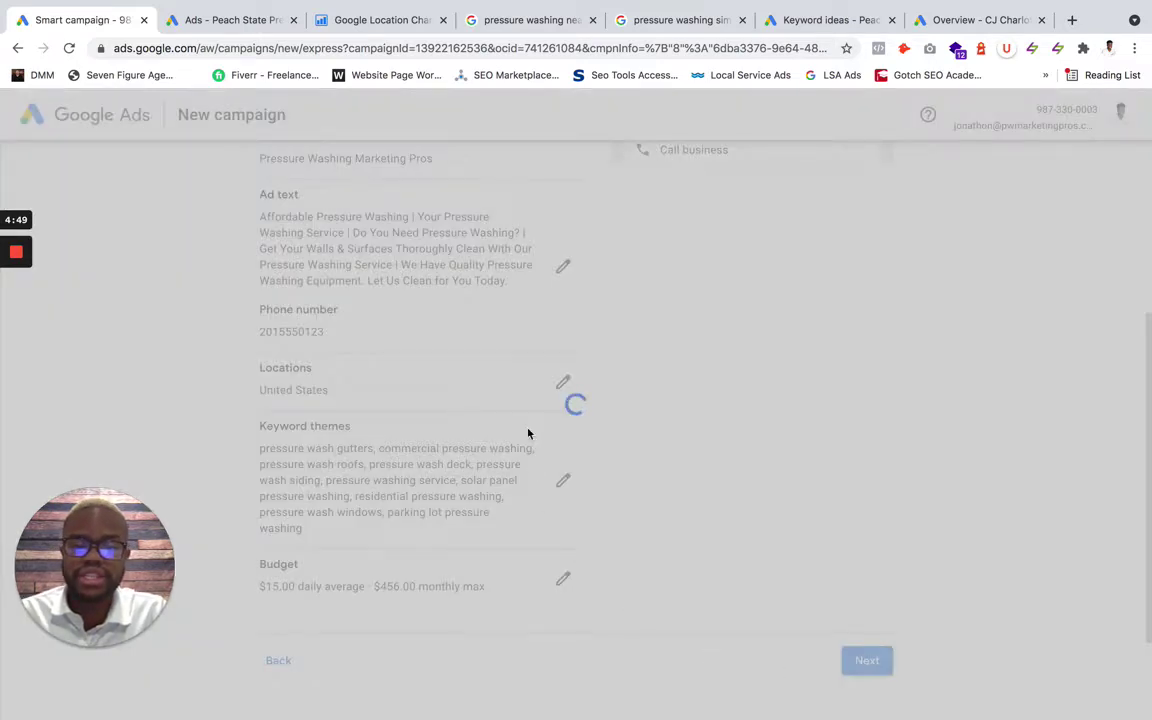
- Look over the payment info form down to the free ad setup help details and highlight the help text
scroll(509, 391, "down", 5)
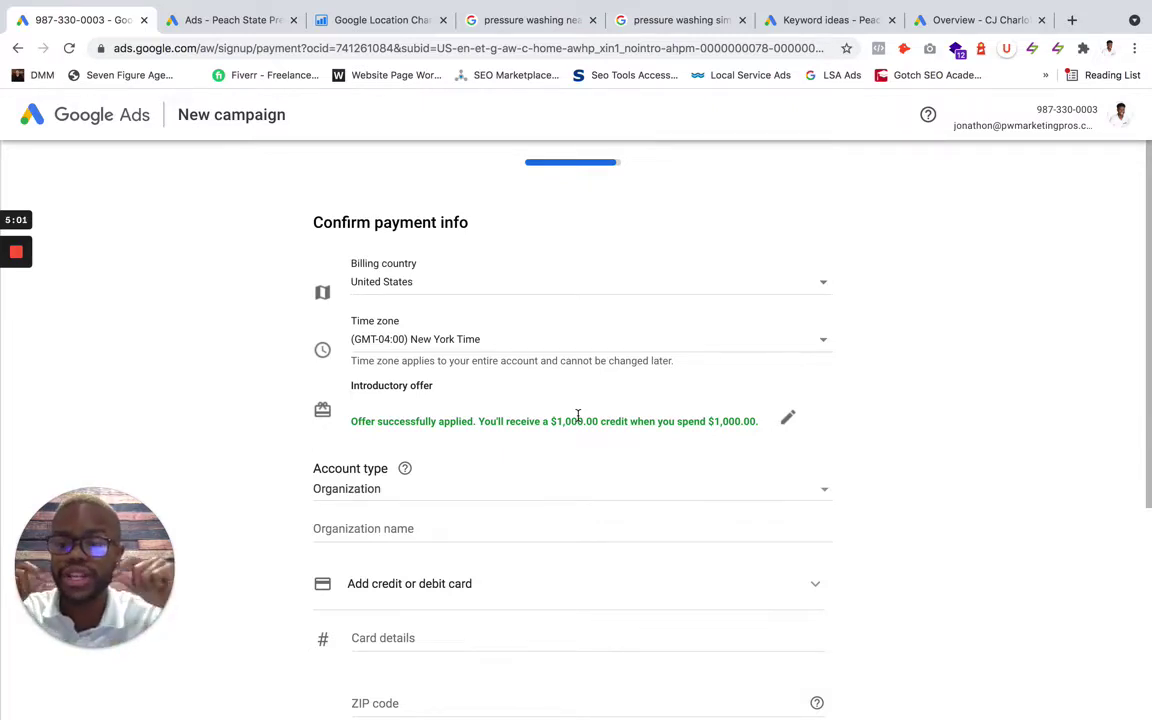
scroll(577, 414, "down", 5)
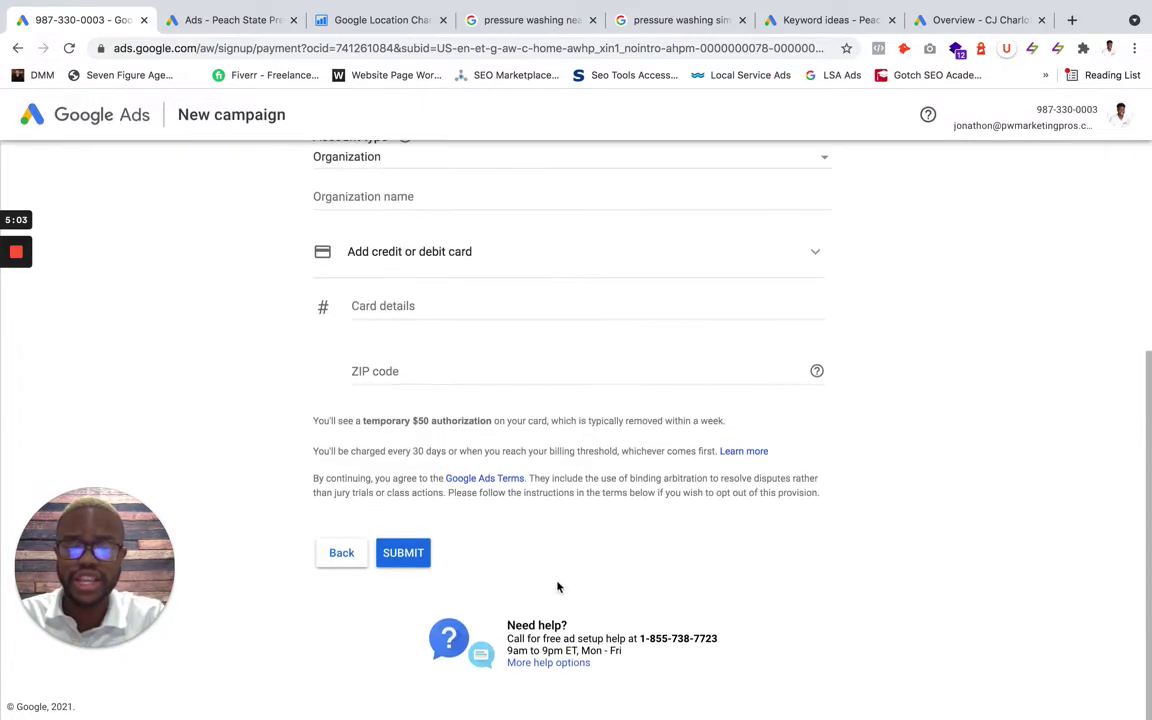
left_click_drag(506, 624, 658, 638)
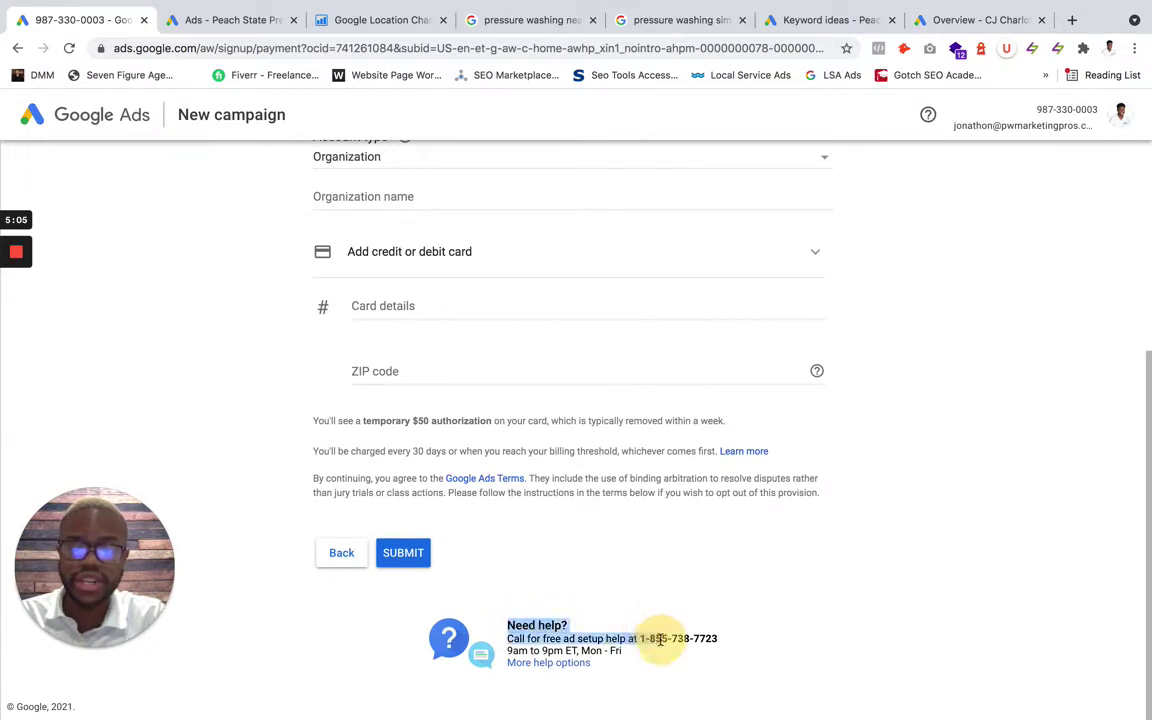
- Go back through the campaign setup pages to the advertising goal choice and highlight the offer to switch to Expert Mode
left_click(341, 553)
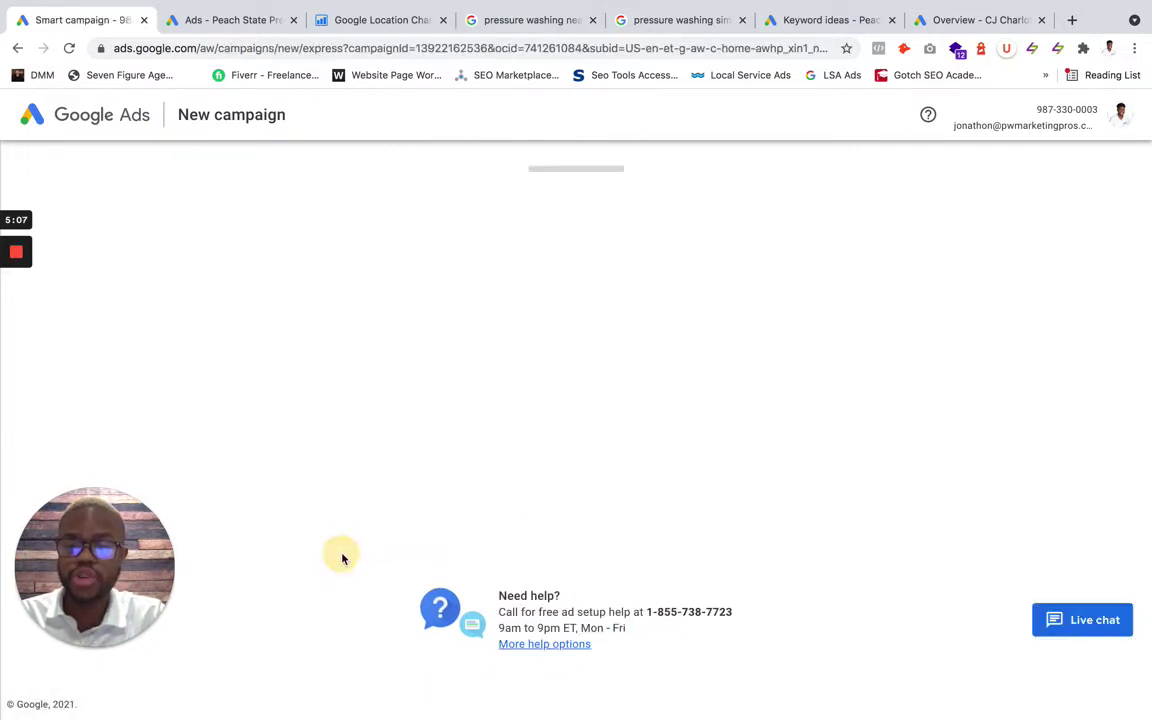
scroll(395, 597, "down", 5)
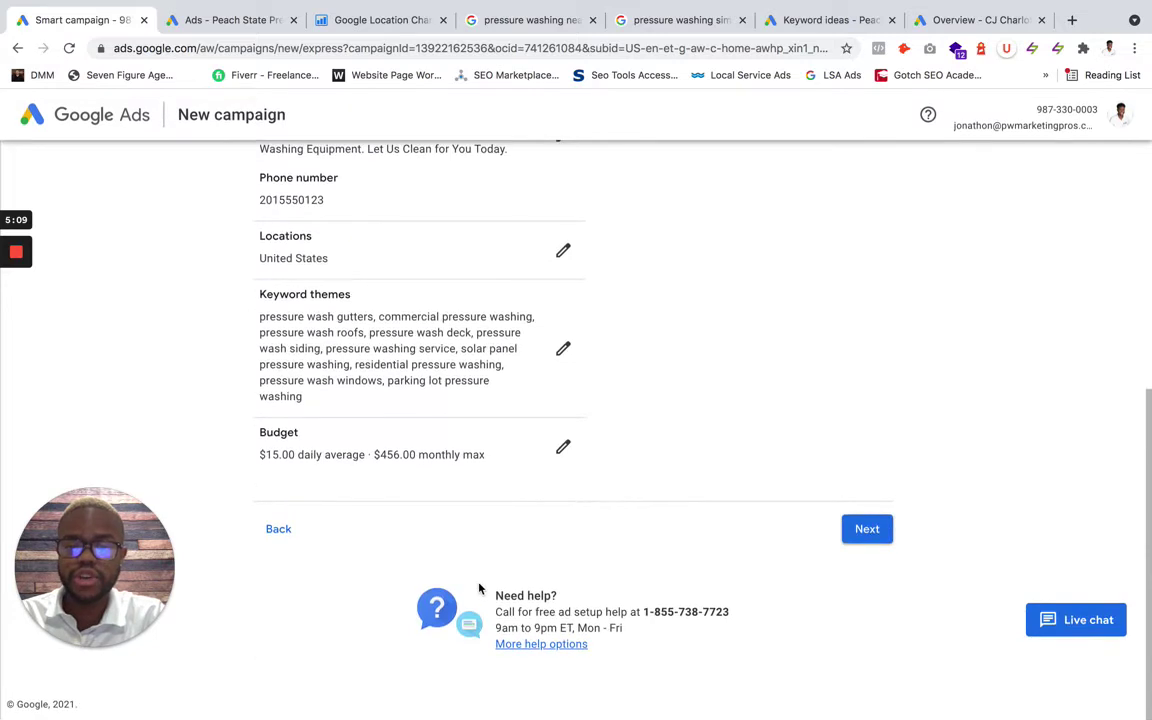
left_click(284, 534)
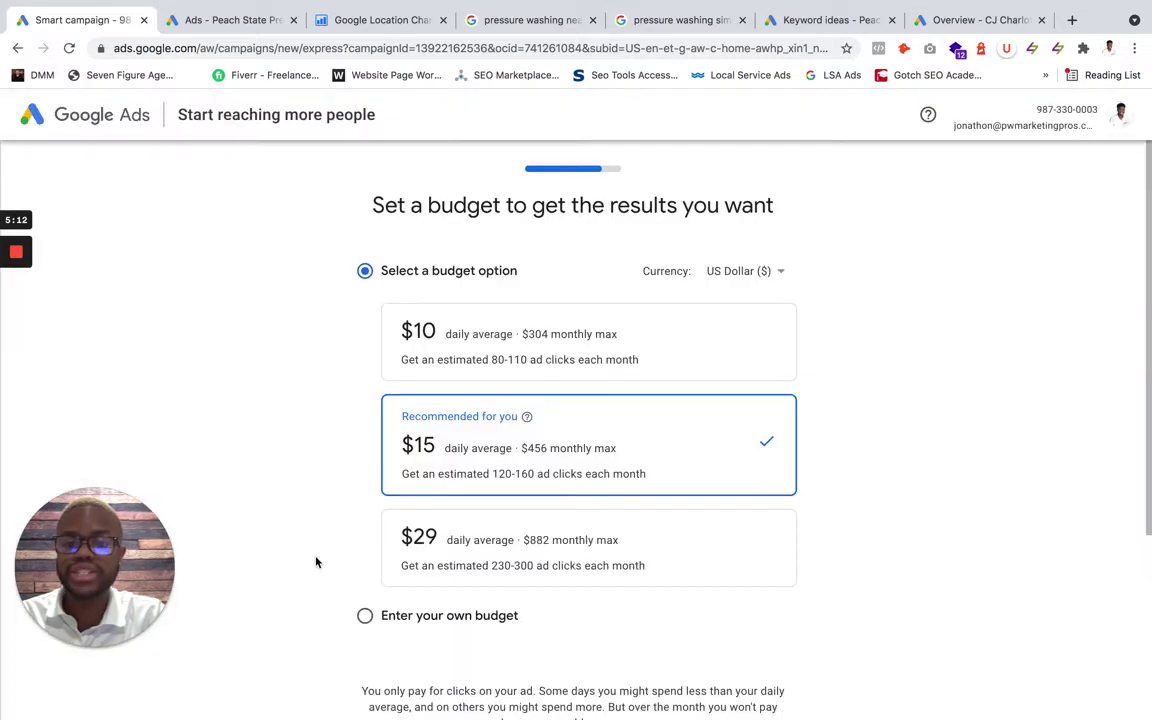
scroll(316, 563, "down", 3)
left_click(378, 535)
scroll(380, 539, "down", 2)
left_click(283, 530)
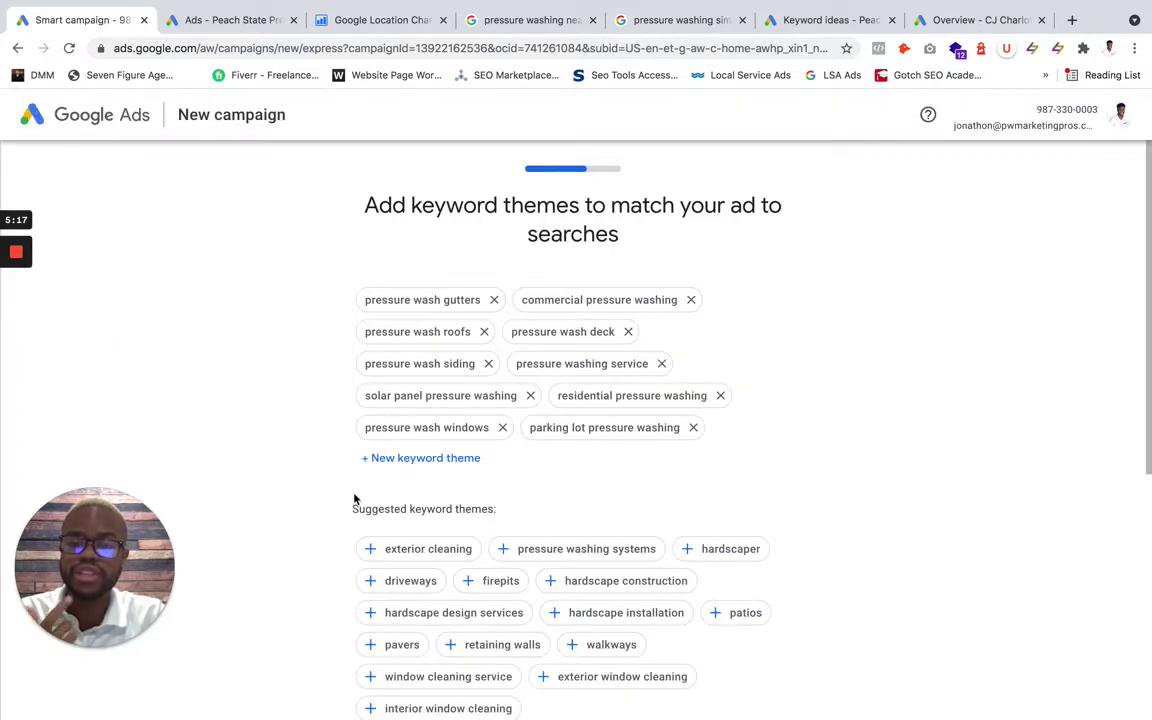
scroll(354, 499, "down", 4)
left_click(373, 530)
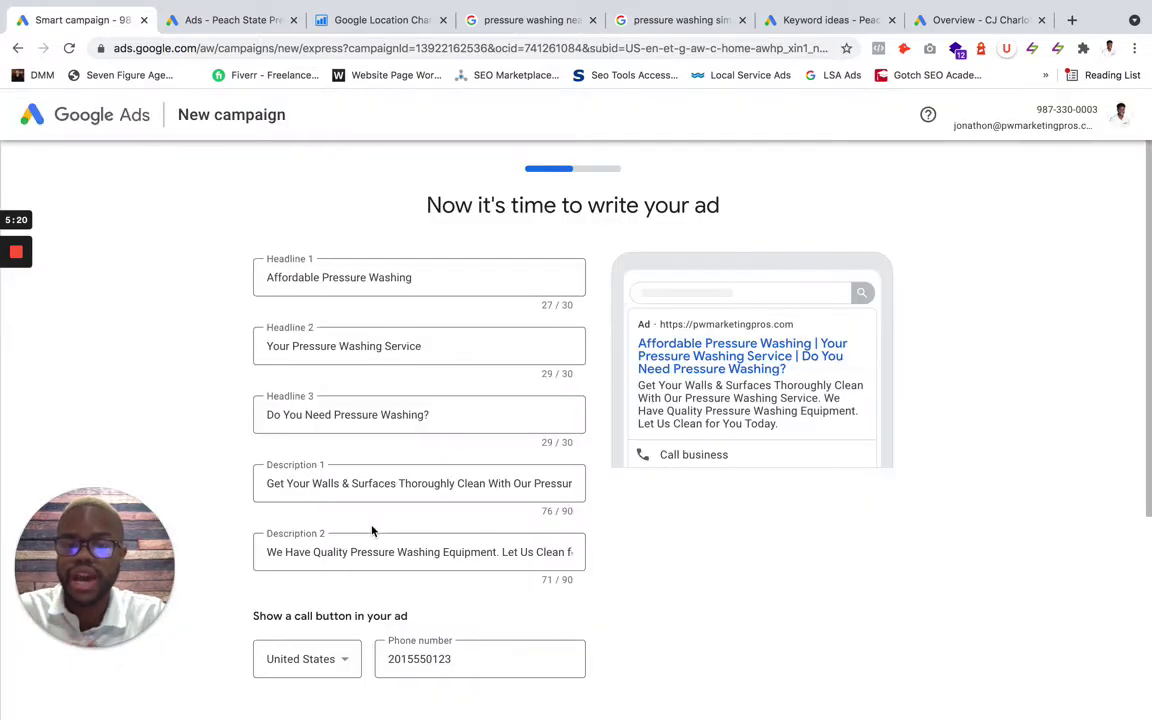
scroll(373, 532, "down", 3)
left_click(288, 544)
left_click(380, 413)
left_click(379, 466)
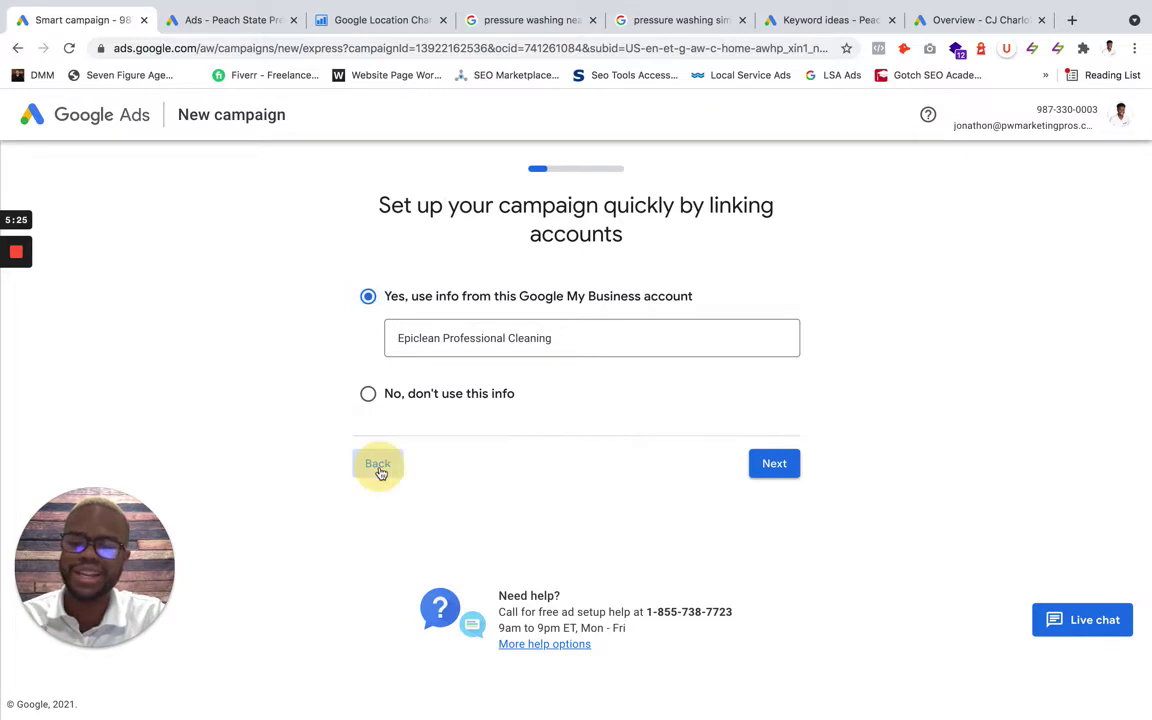
scroll(514, 533, "down", 2)
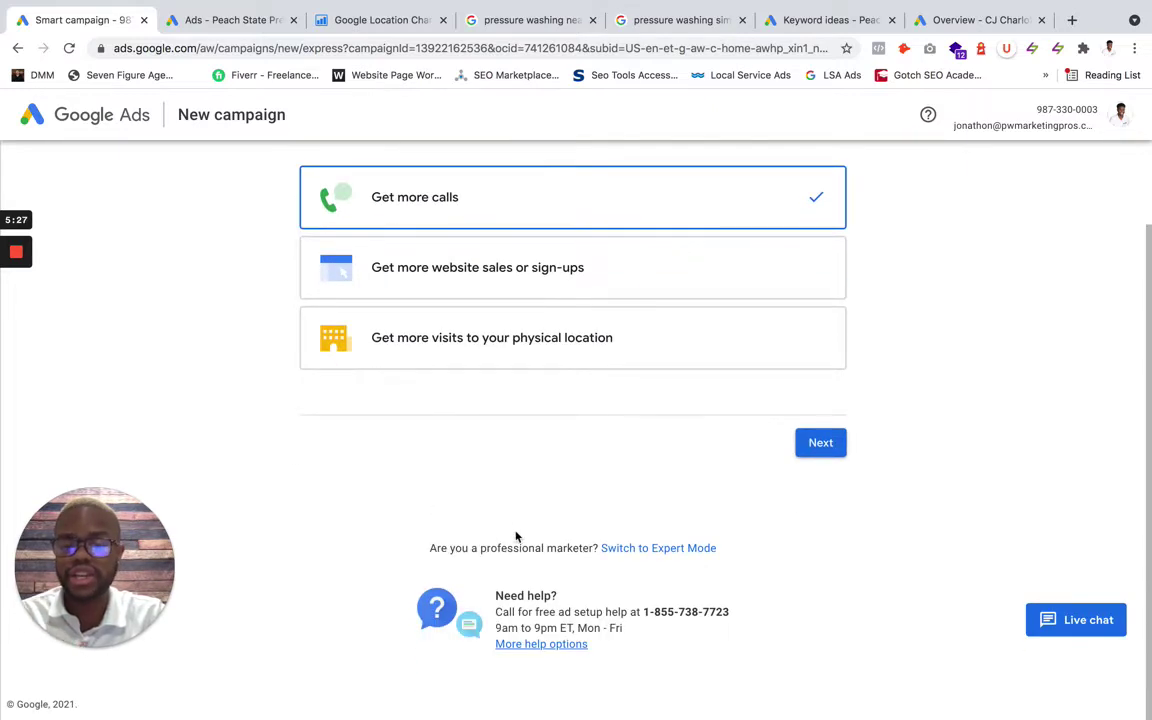
left_click_drag(431, 547, 714, 557)
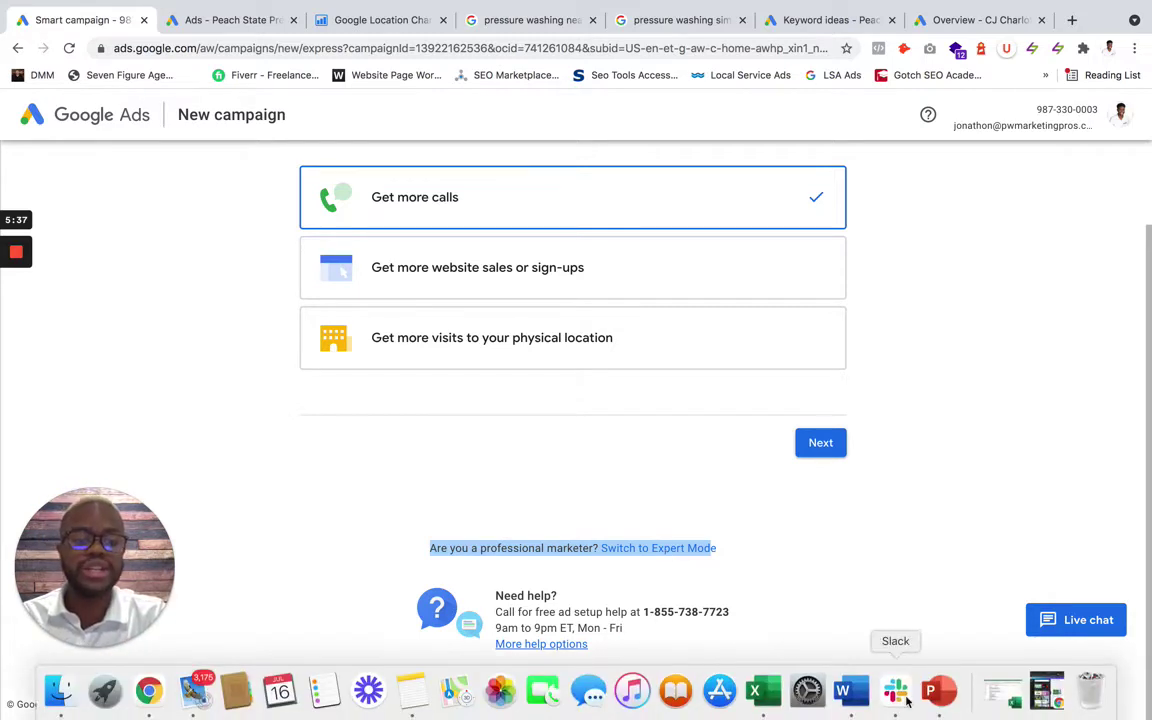
- Switch to the PowerPoint slideshow, revisit the "Using Basic Google Ads Set-Up" slide and advance to "Not Using Negative Keywords"
left_click(936, 692)
left_click(568, 384)
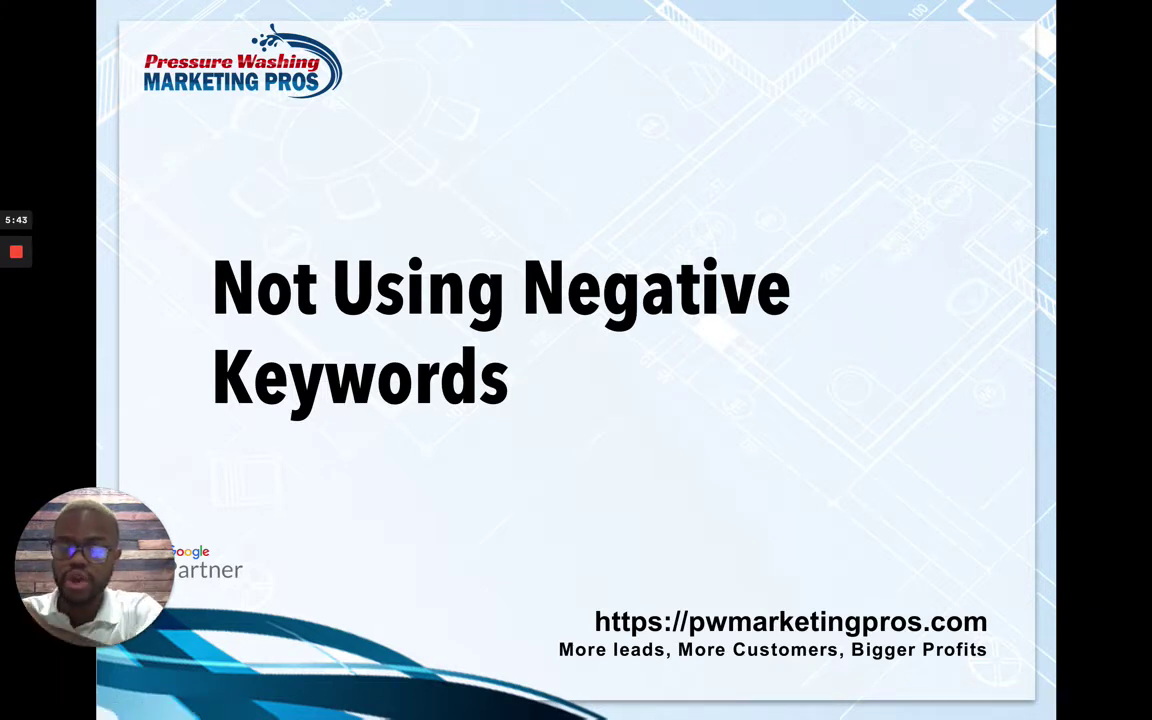
key("Left")
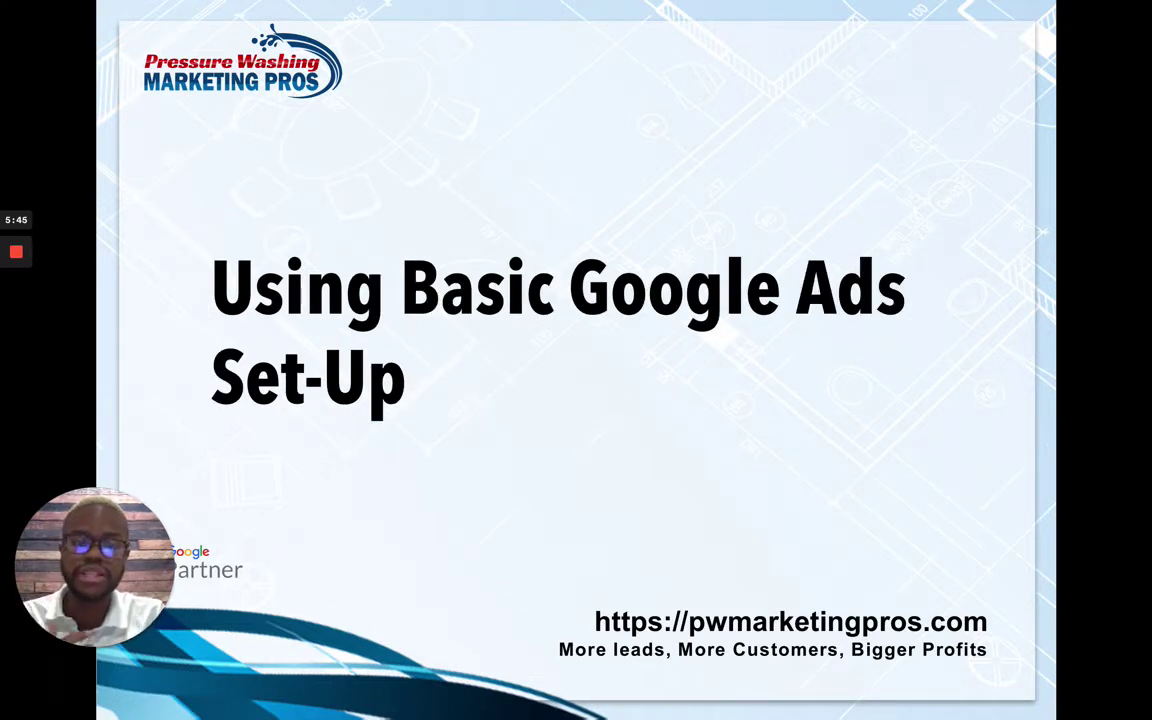
key("Right")
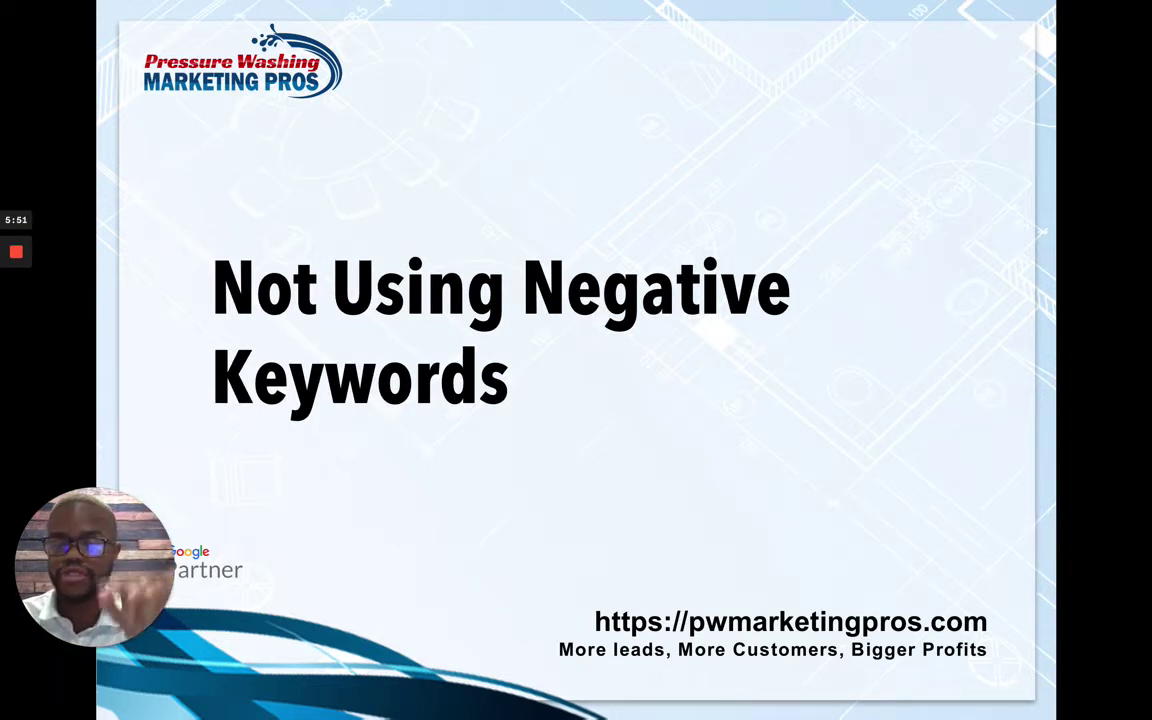
- Switch to Chrome and compare the Peach State Pressure Washing campaign's overview with the new Smart campaign's goal page
mouse_move(140, 714)
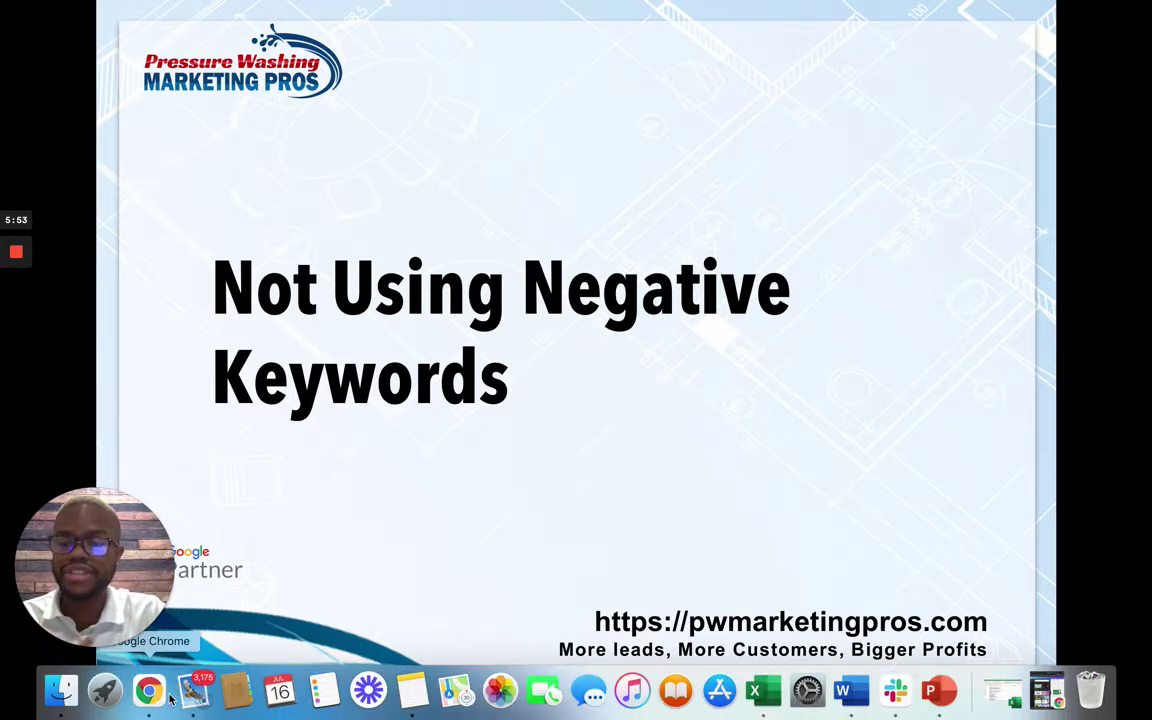
left_click(165, 698)
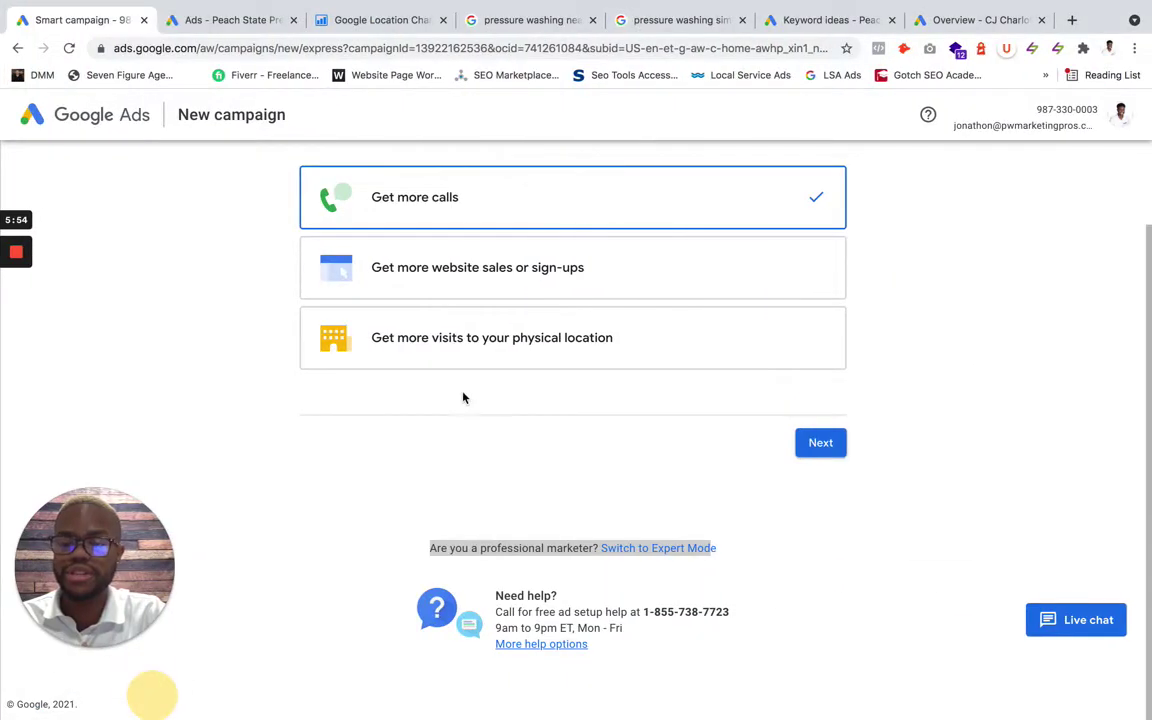
left_click(265, 22)
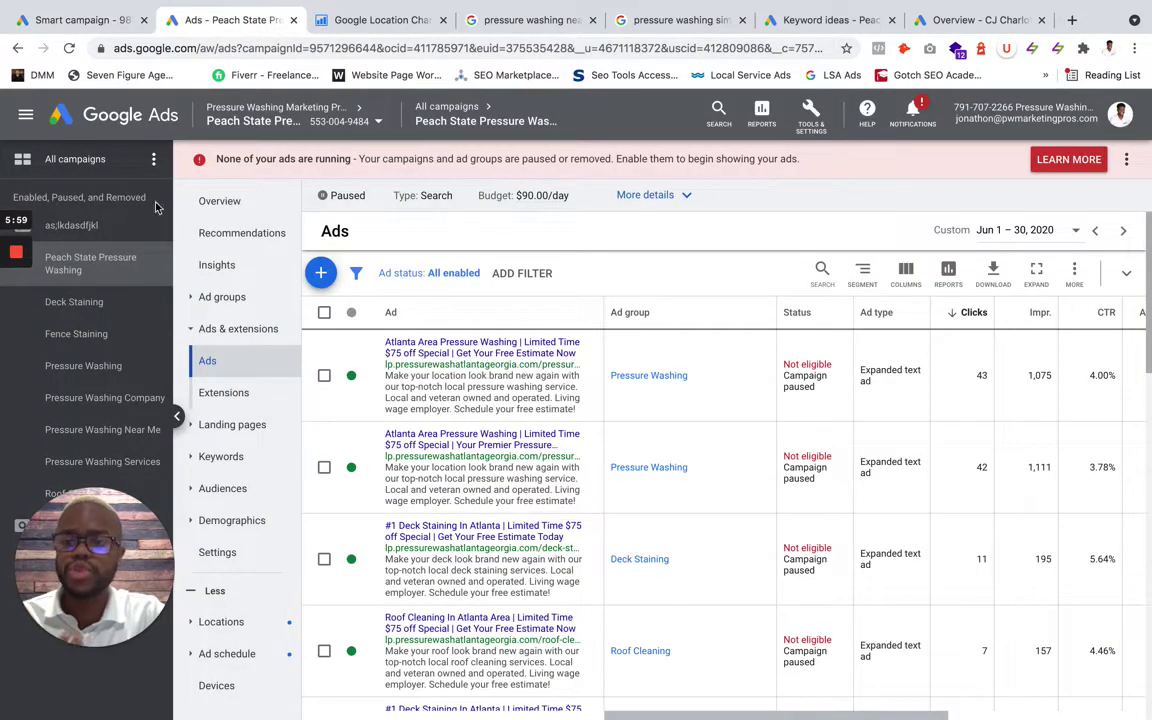
left_click(230, 203)
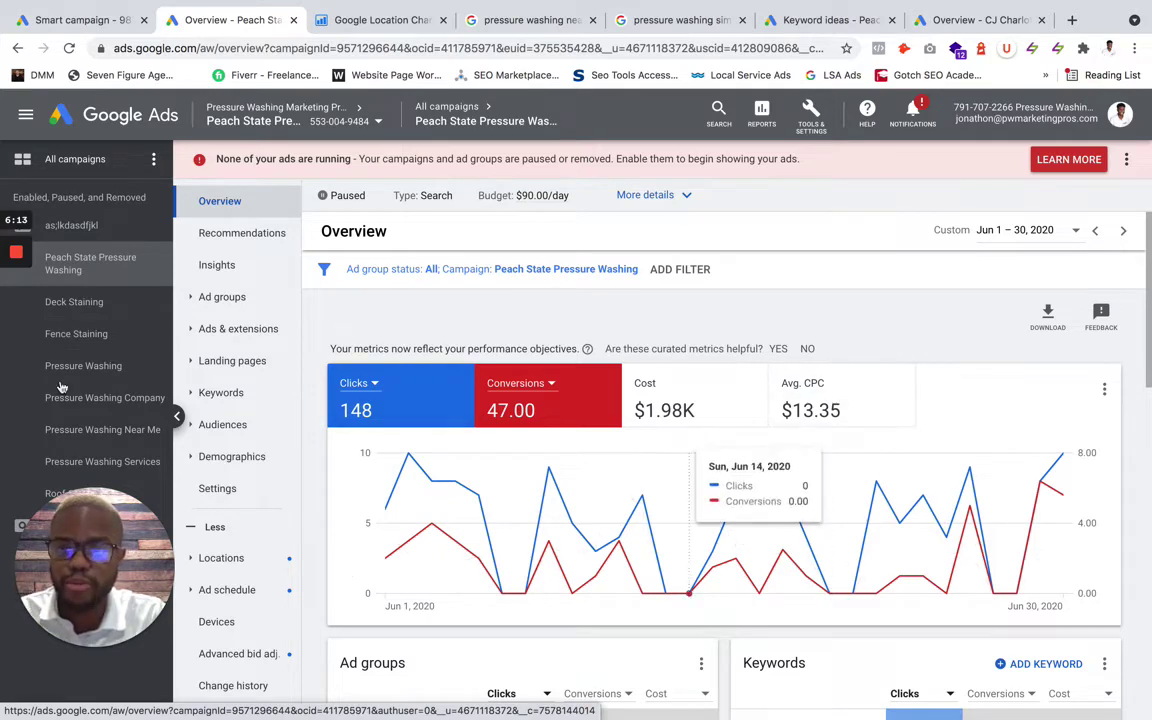
left_click(88, 30)
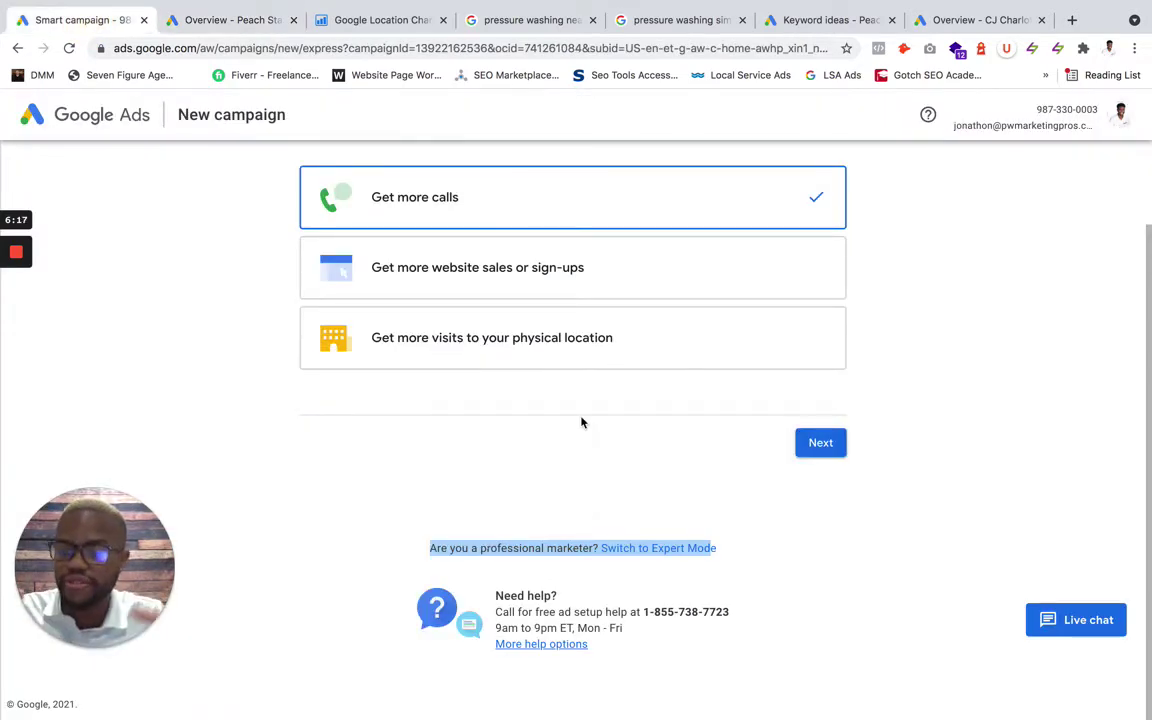
left_click(237, 24)
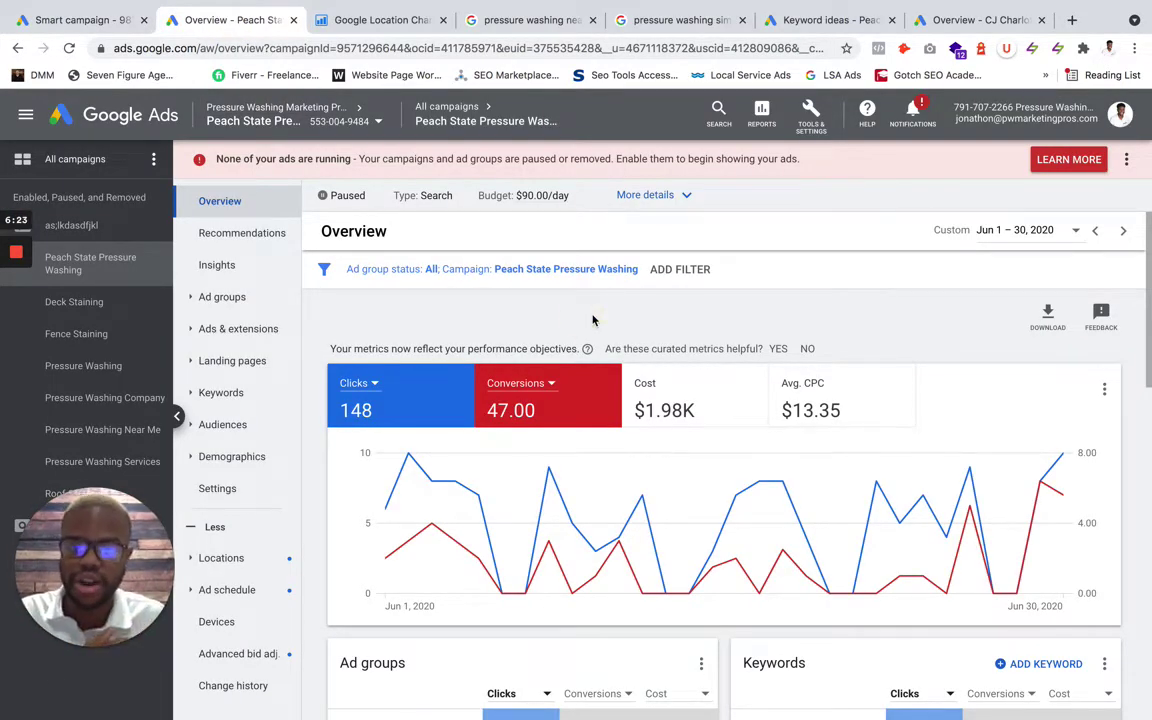
- Open the negative keywords of the Peach State Pressure Washing campaign and bring up the form for adding them
left_click(221, 393)
left_click(238, 424)
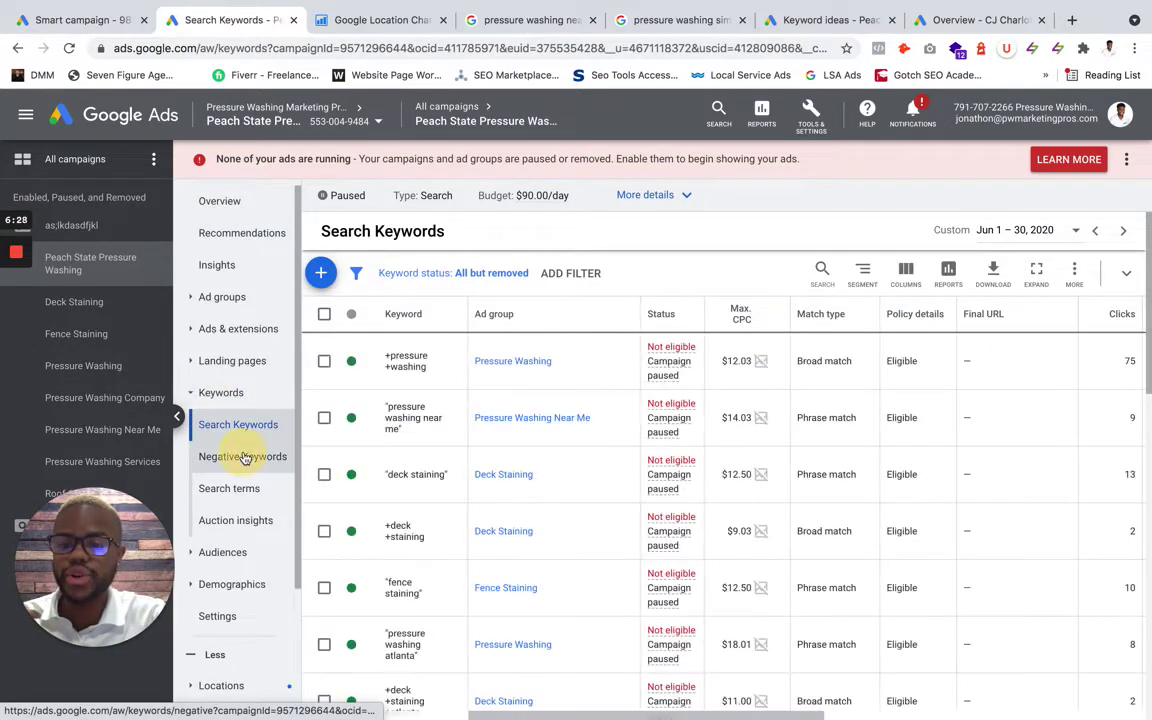
left_click(243, 457)
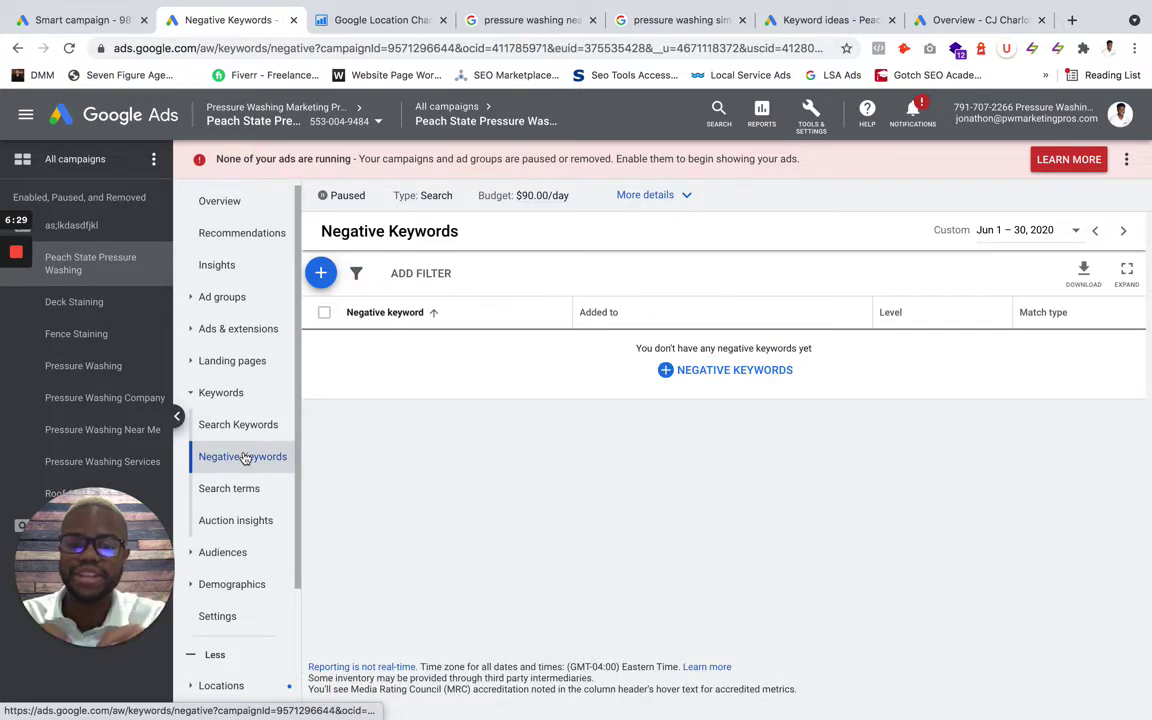
left_click(717, 373)
left_click(407, 488)
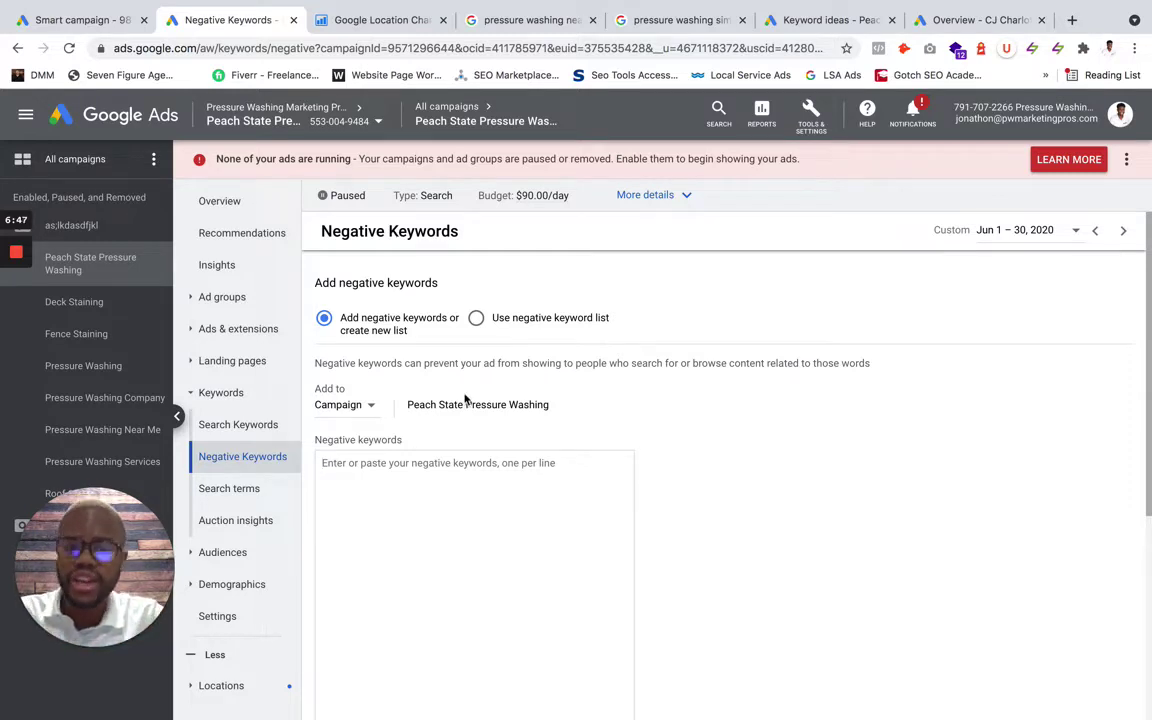
- Run a Google search for "pressure washing near me" localized to Atlanta, Georgia with SE Ranking's Google Location Changer
left_click(379, 19)
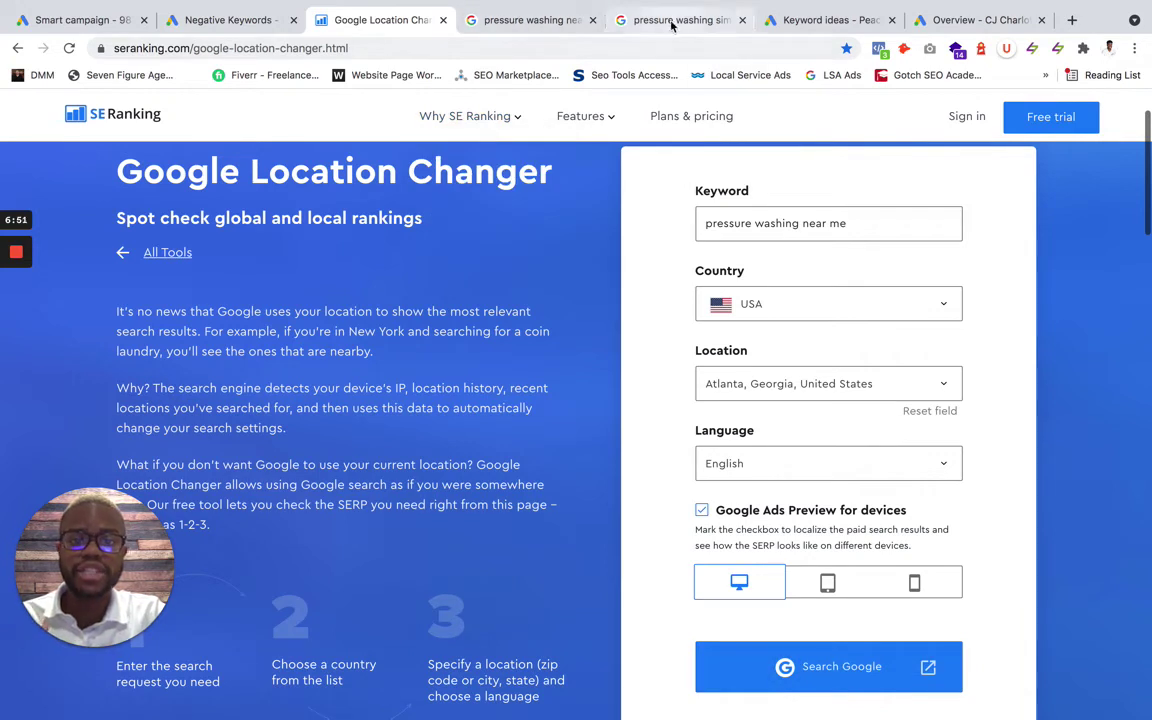
left_click_drag(847, 224, 802, 224)
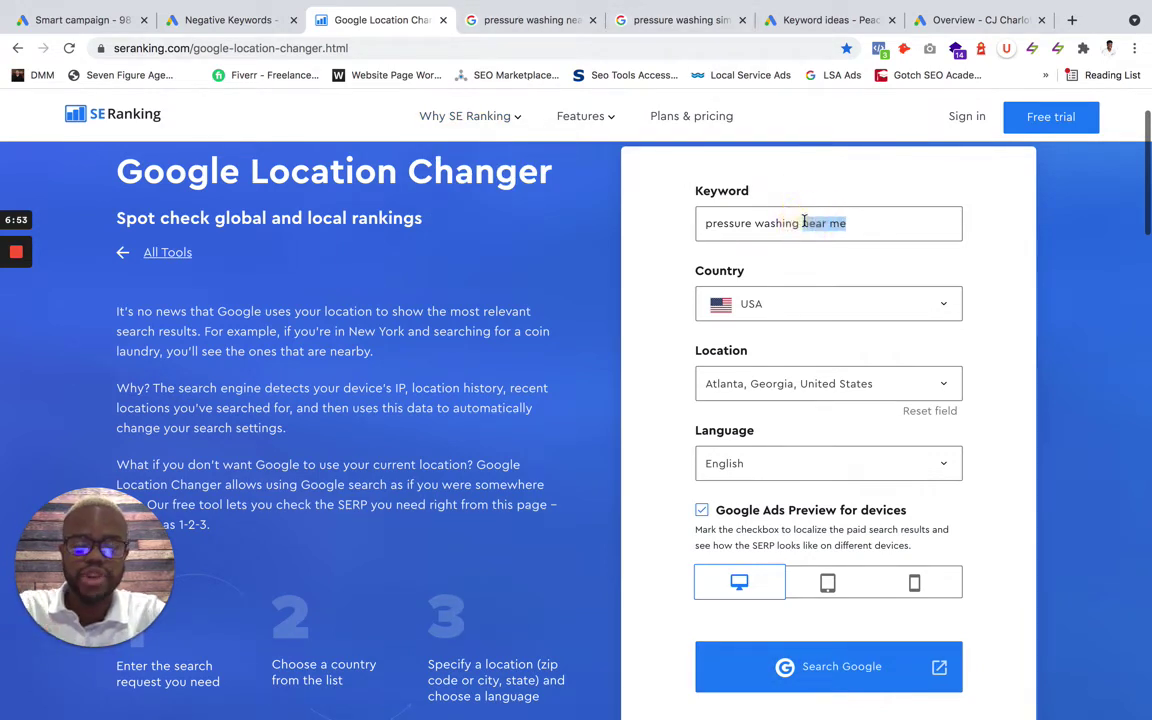
left_click(763, 668)
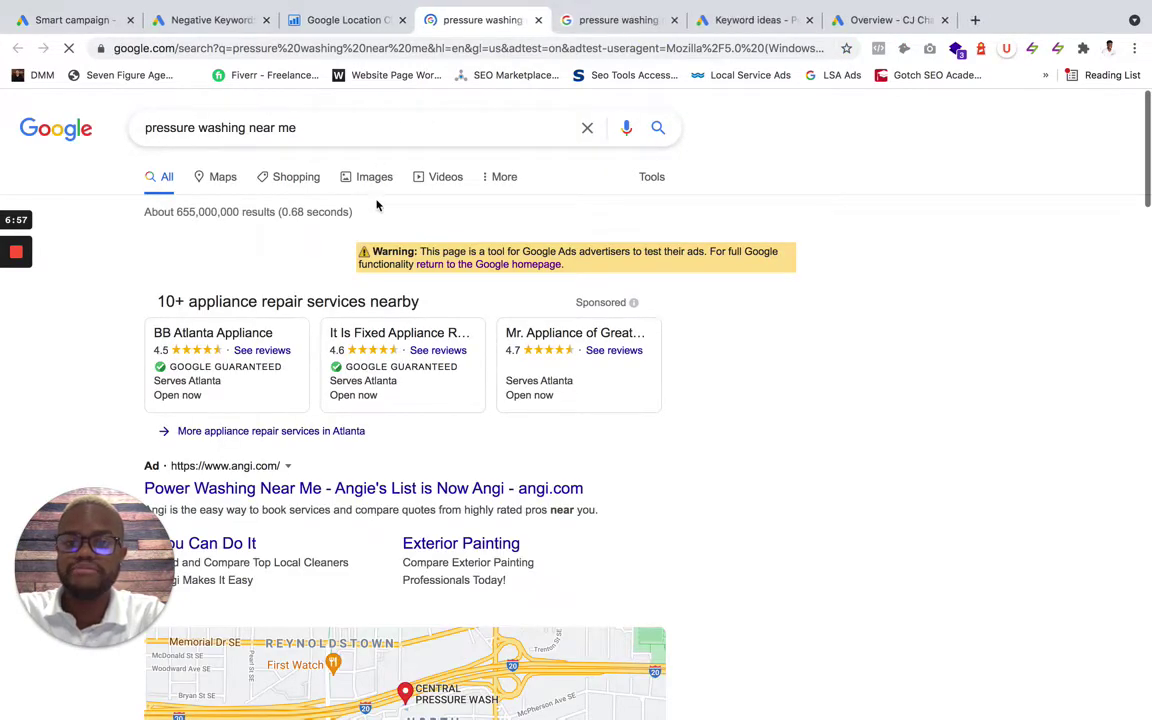
- Examine the ads and organic listings in the Google results for "pressure washing near me"
scroll(431, 385, "down", 4)
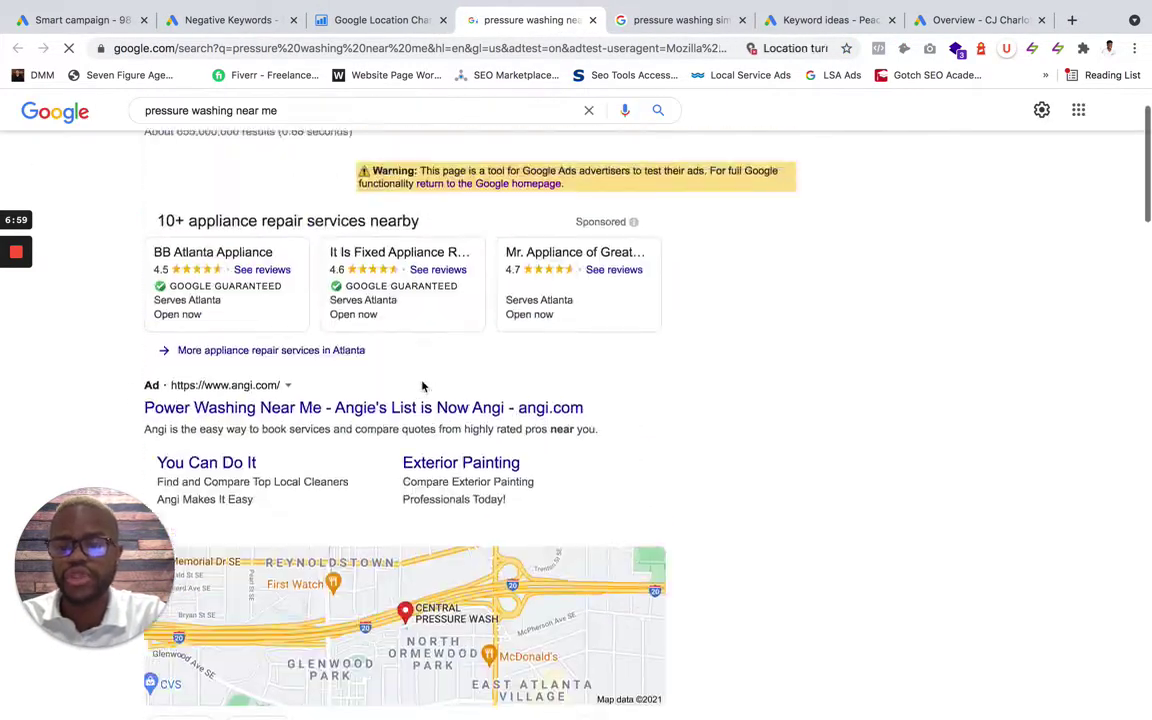
scroll(325, 480, "down", 5)
scroll(325, 480, "down", 6)
scroll(335, 420, "up", 1)
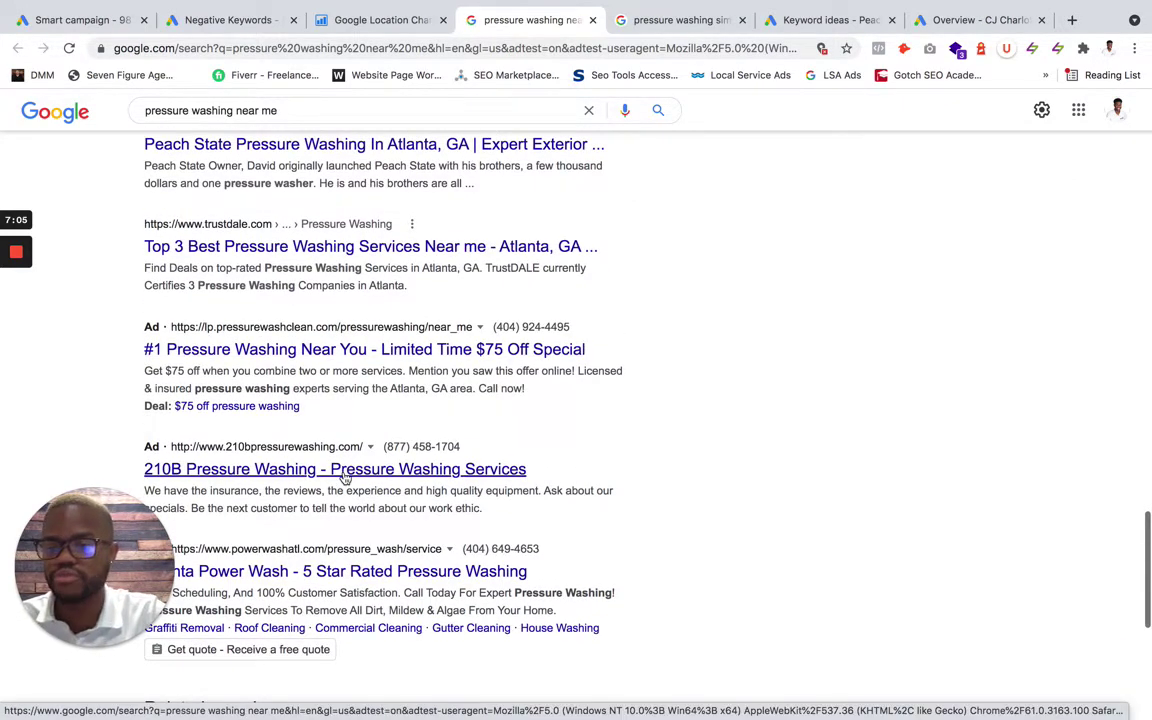
scroll(243, 571, "down", 3)
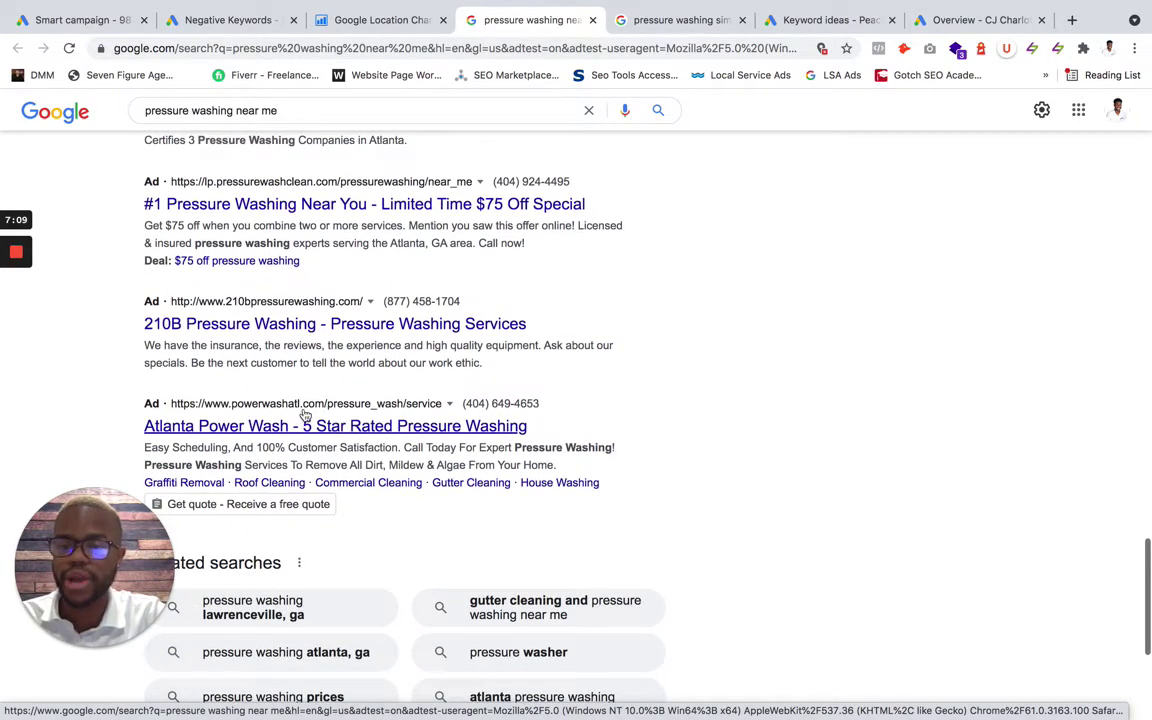
scroll(386, 415, "up", 15)
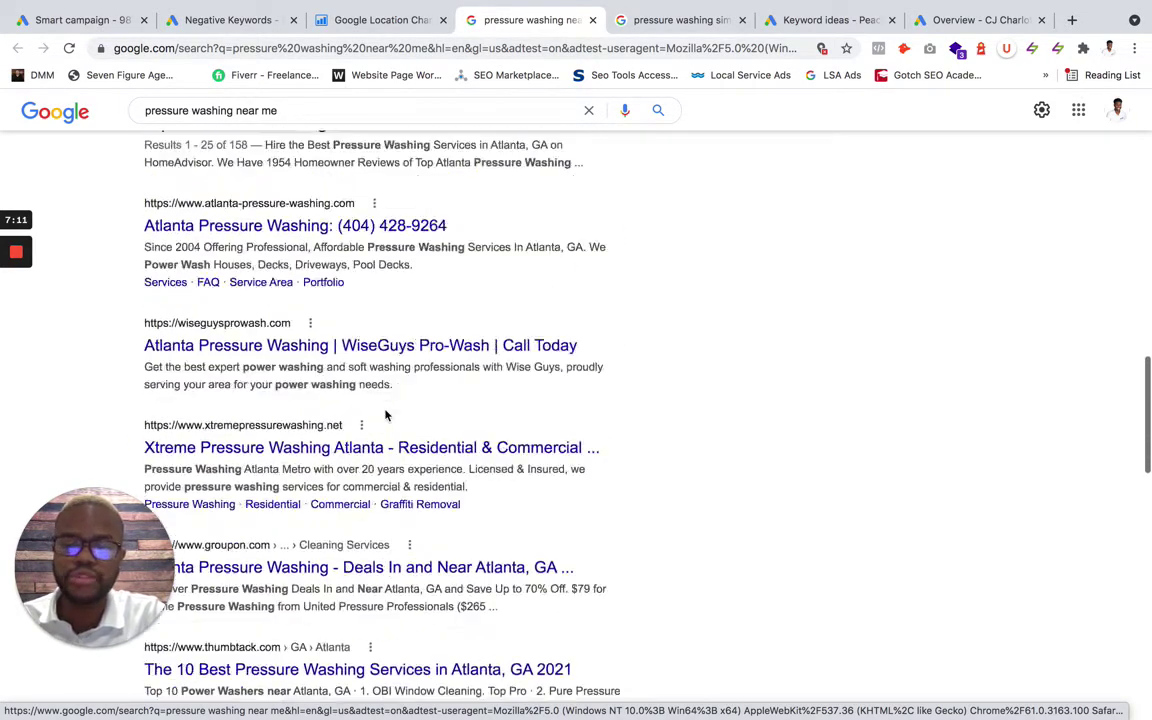
scroll(386, 415, "up", 3)
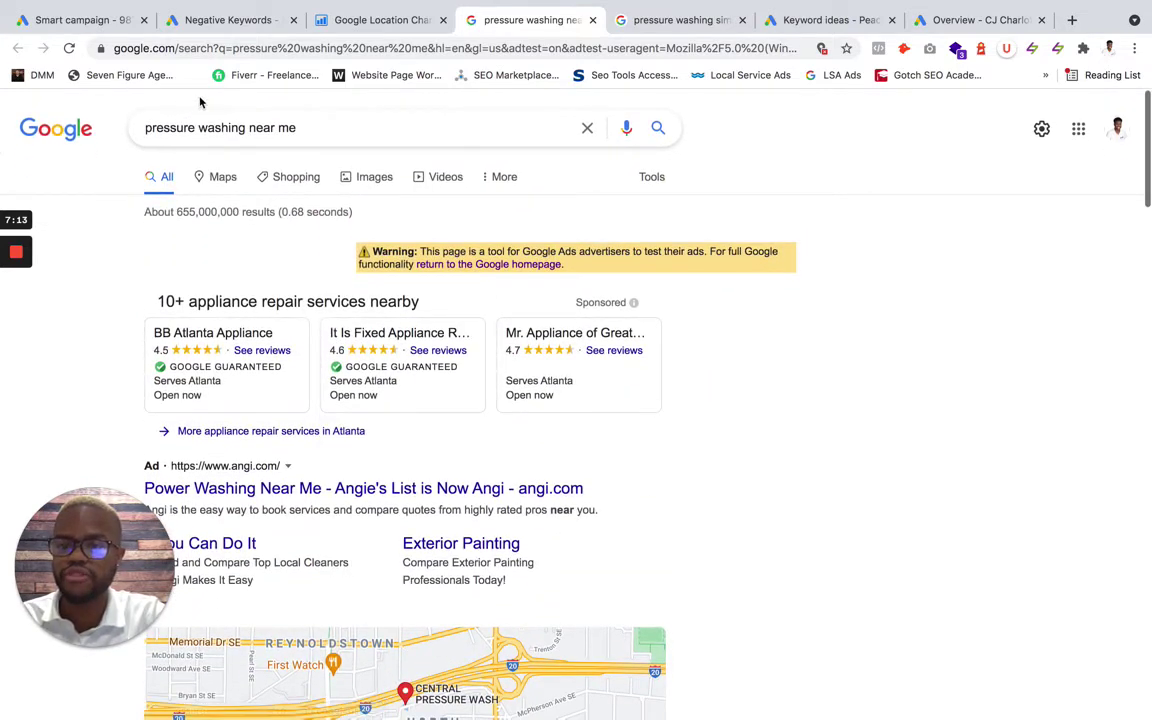
- Change the Google Location Changer keyword to "pressure washing simulation" and run the search for Atlanta, Georgia
left_click(373, 20)
left_click_drag(803, 224, 863, 224)
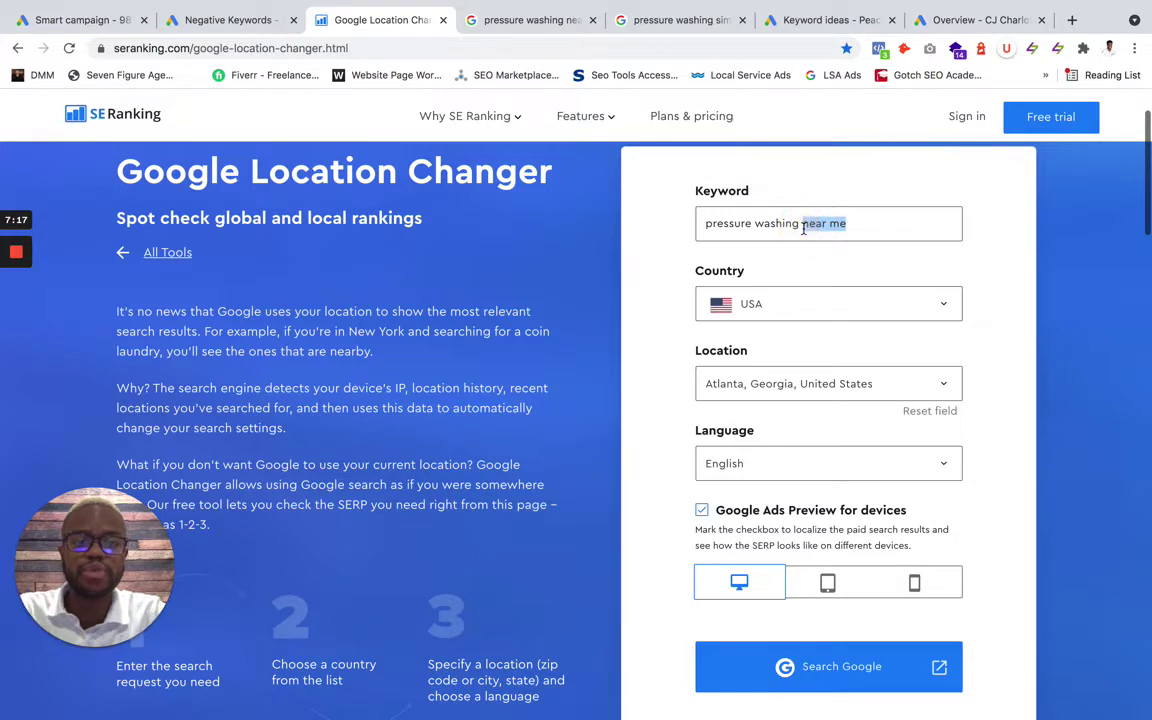
type("simulatoi")
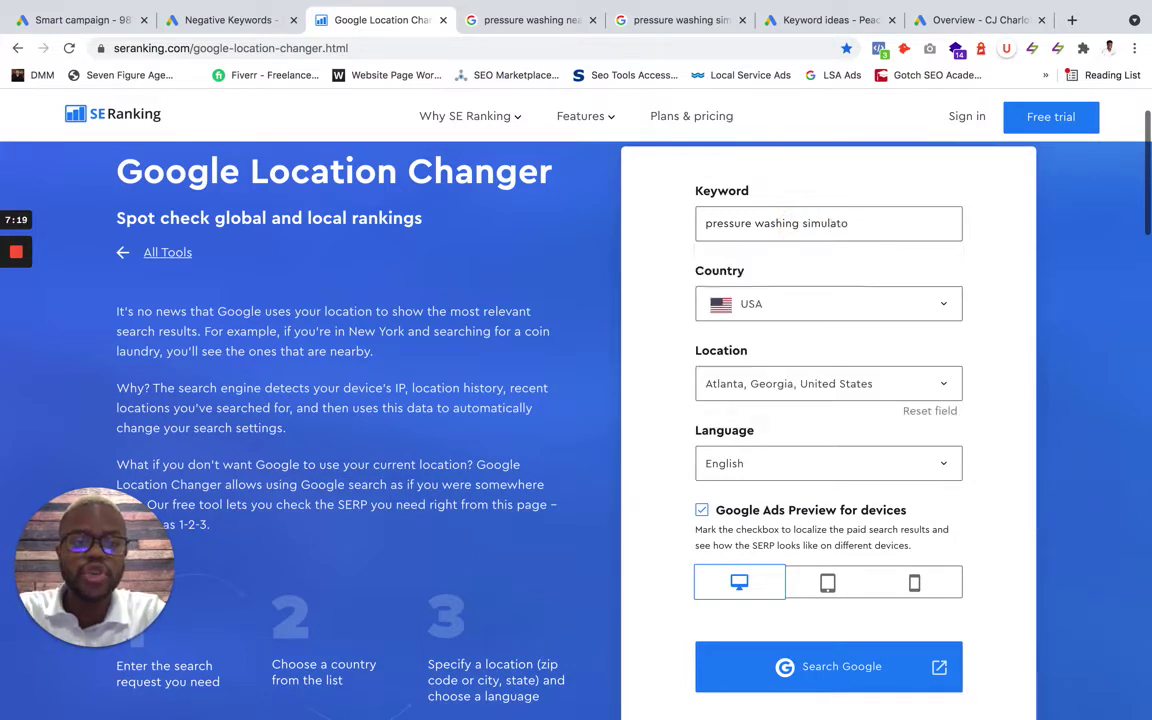
key("BackSpace")
key("BackSpace")
type("tion")
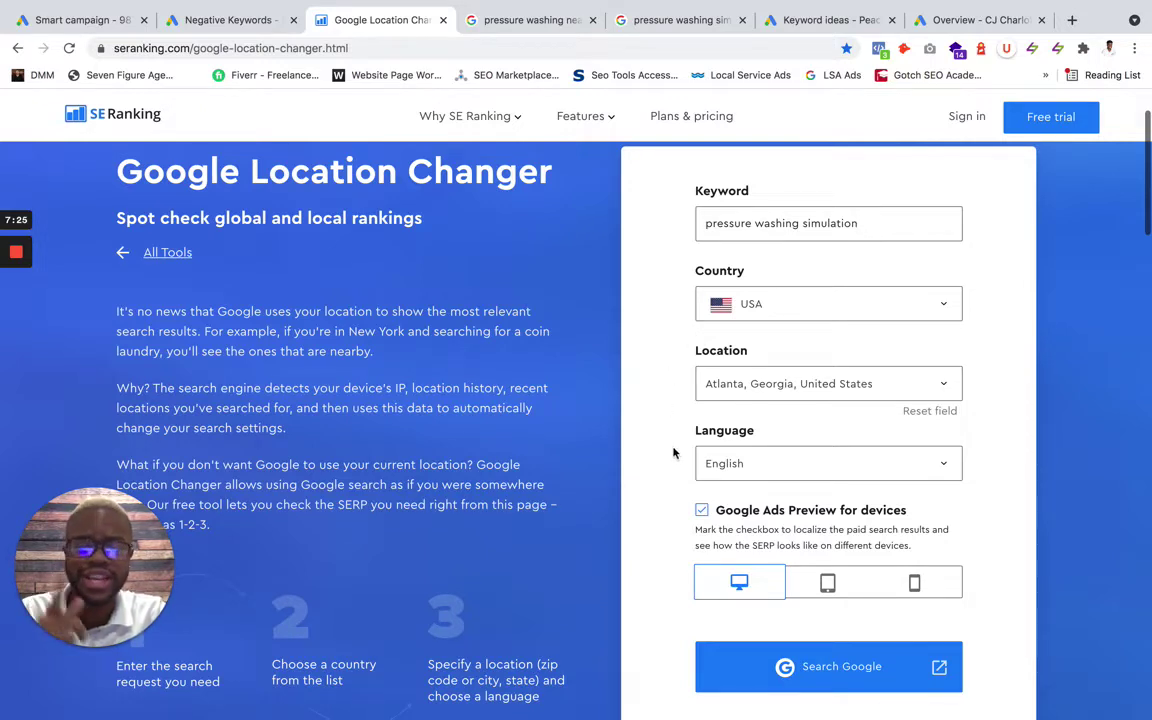
left_click(763, 664)
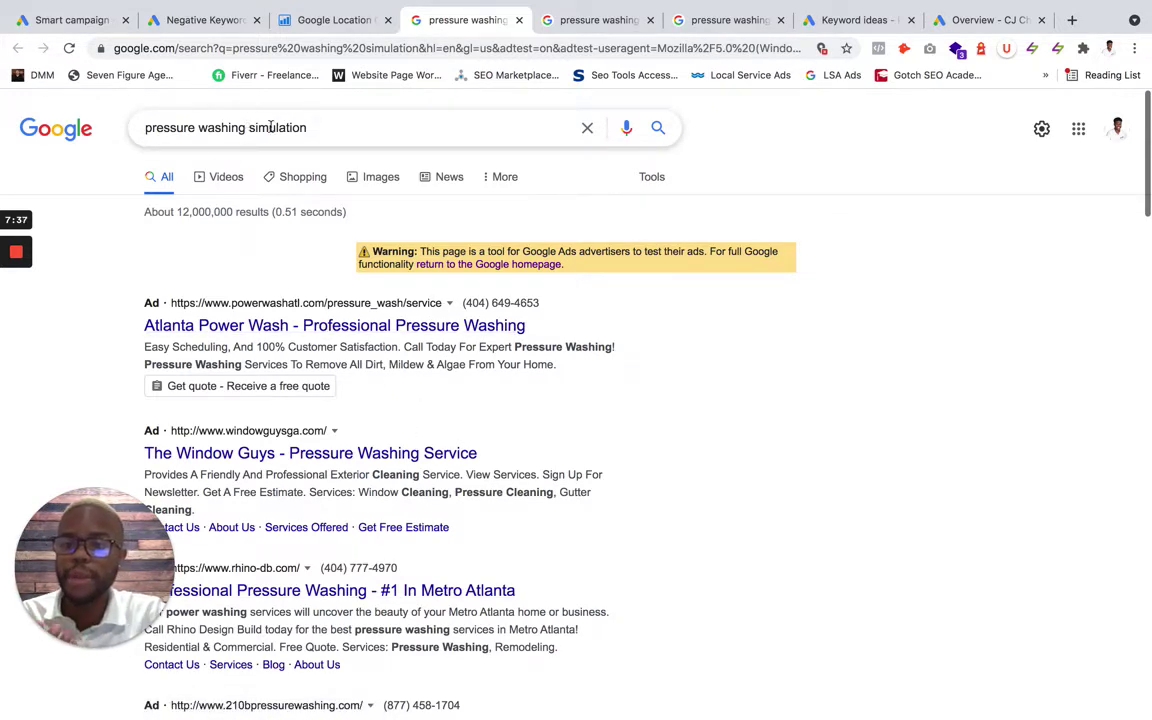
- Examine the ads, videos and game listings in the Google results for "pressure washing simulation"
scroll(311, 401, "down", 10)
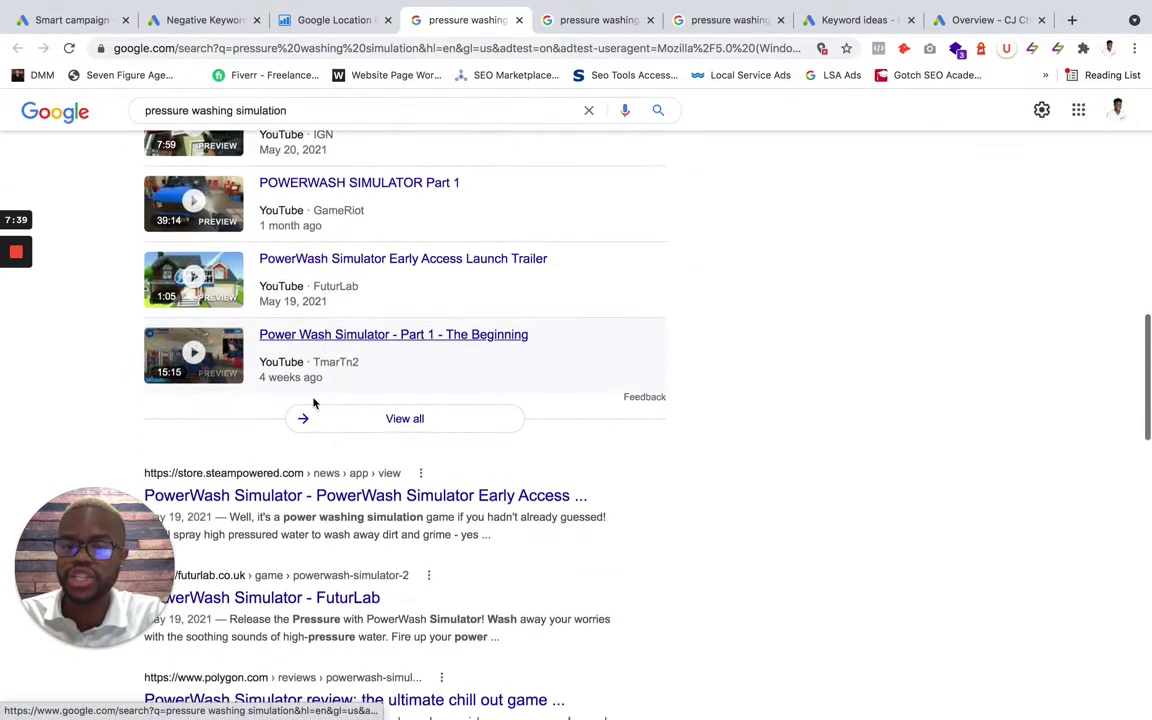
scroll(278, 483, "up", 3)
scroll(288, 581, "down", 1)
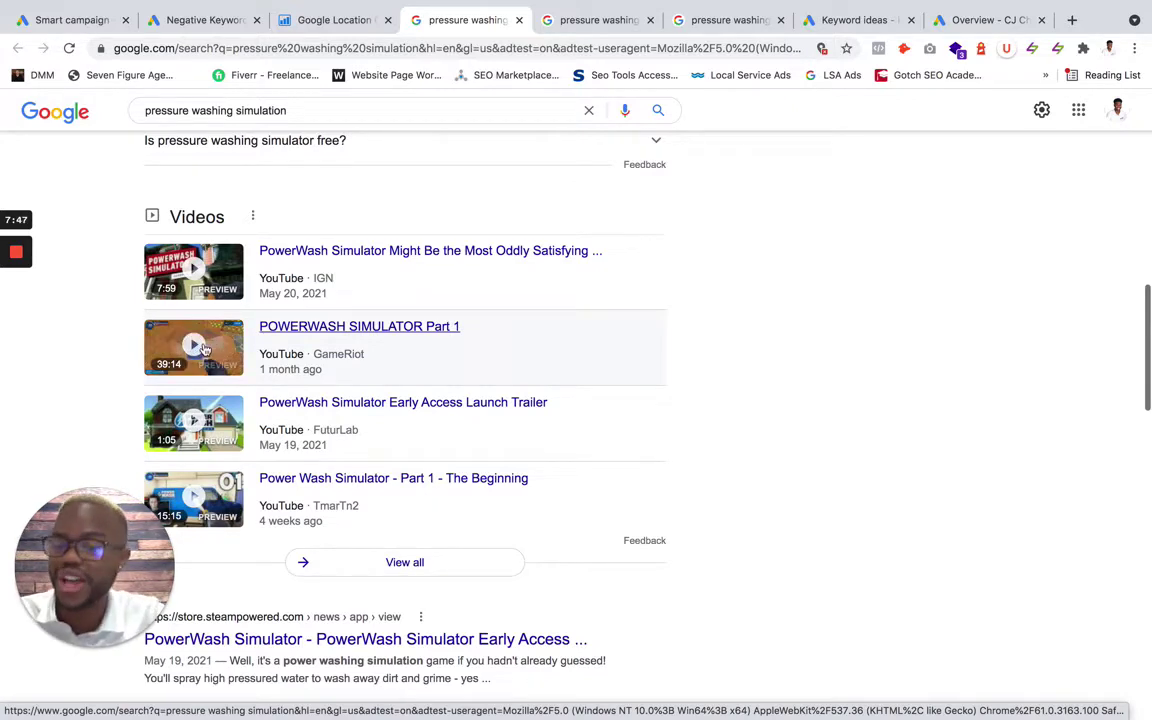
scroll(203, 348, "down", 5)
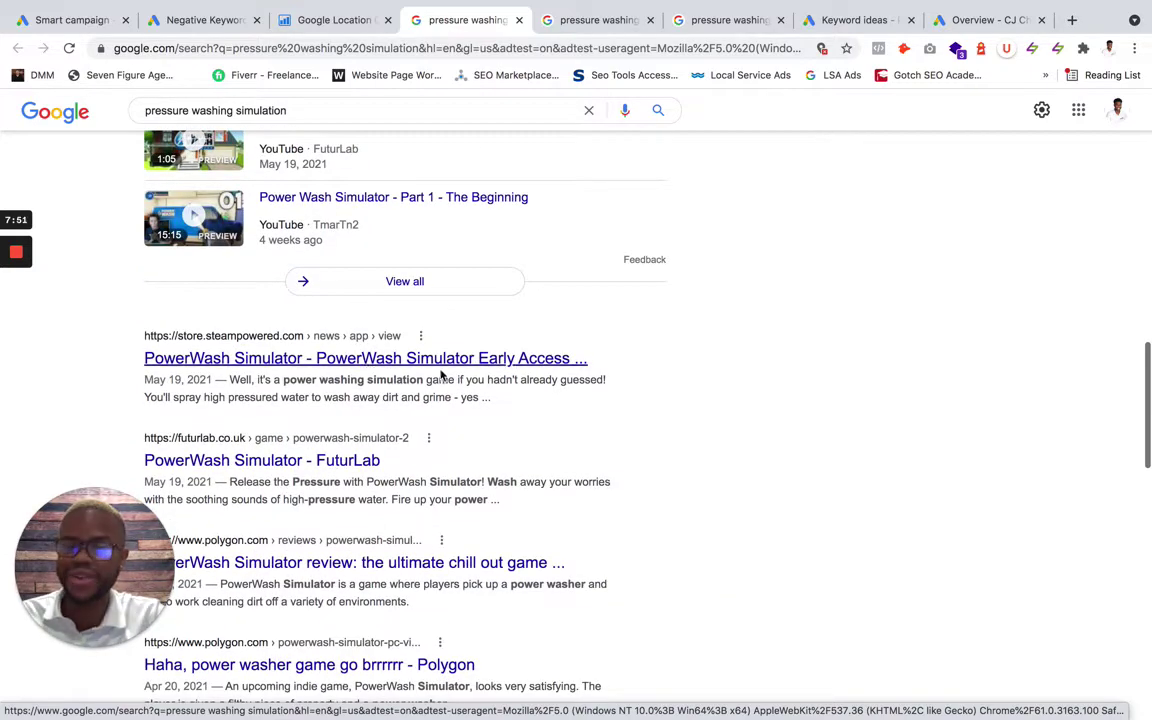
scroll(450, 370, "up", 1)
scroll(450, 373, "up", 15)
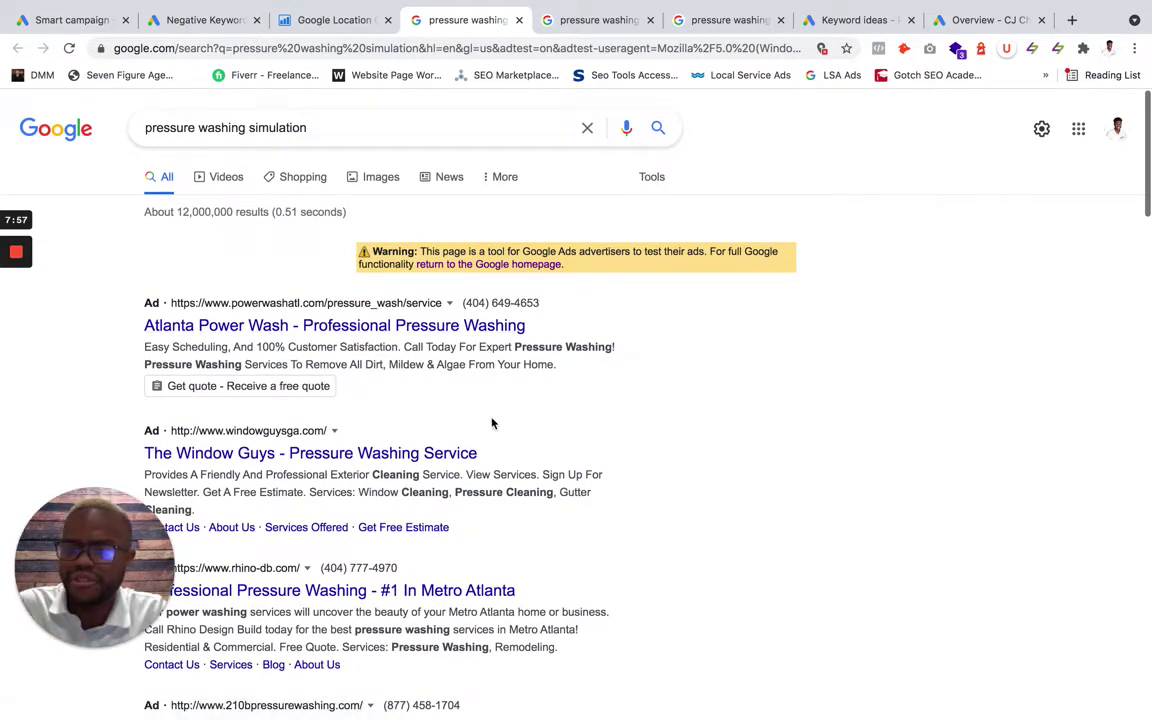
- Compare the advertisers in the "pressure washing near me" results with those in the "pressure washing simulation" results
left_click(602, 19)
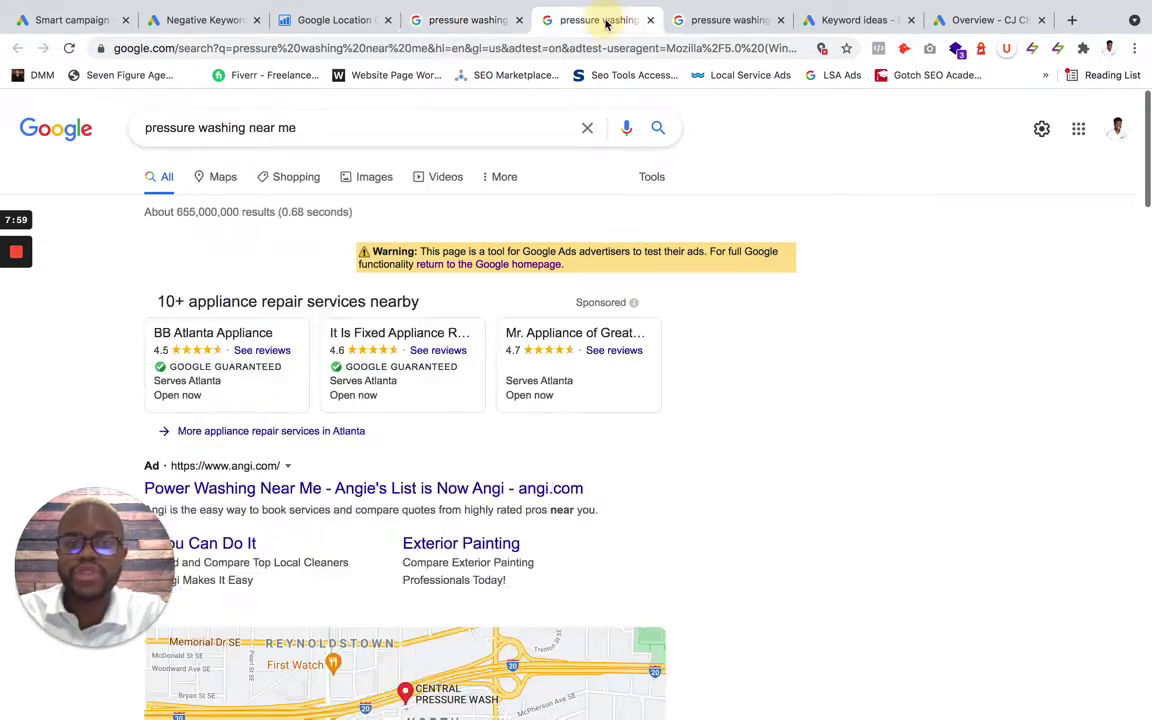
scroll(320, 470, "down", 15)
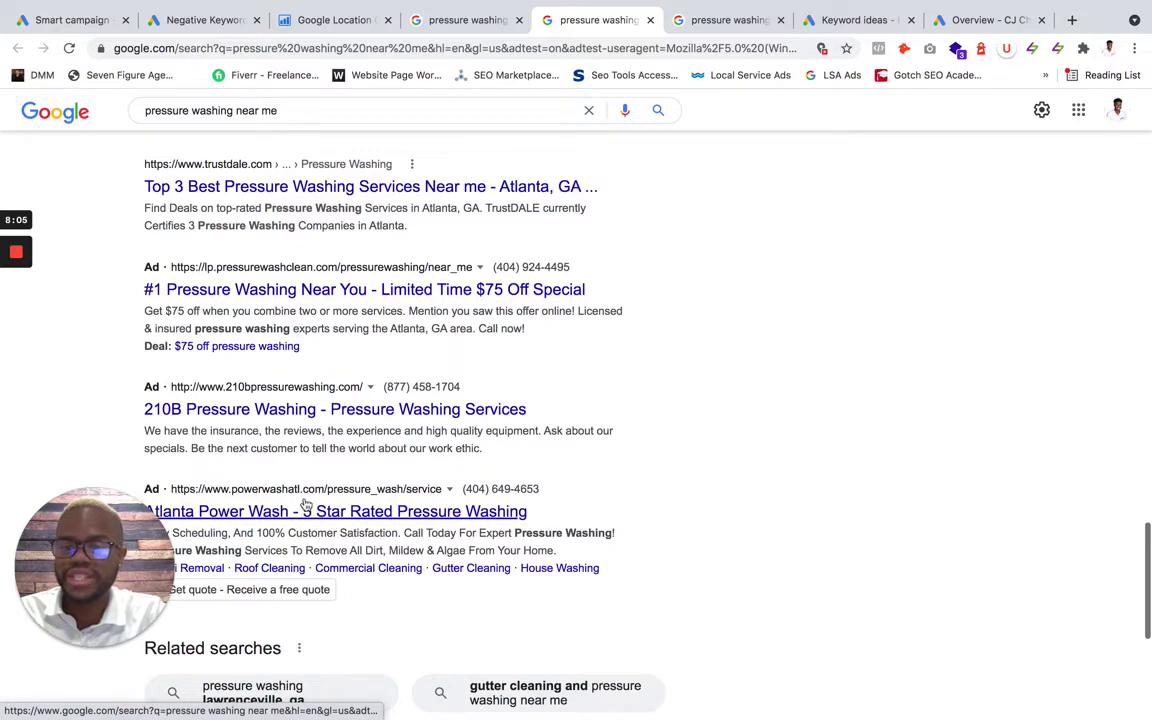
scroll(338, 285, "up", 12)
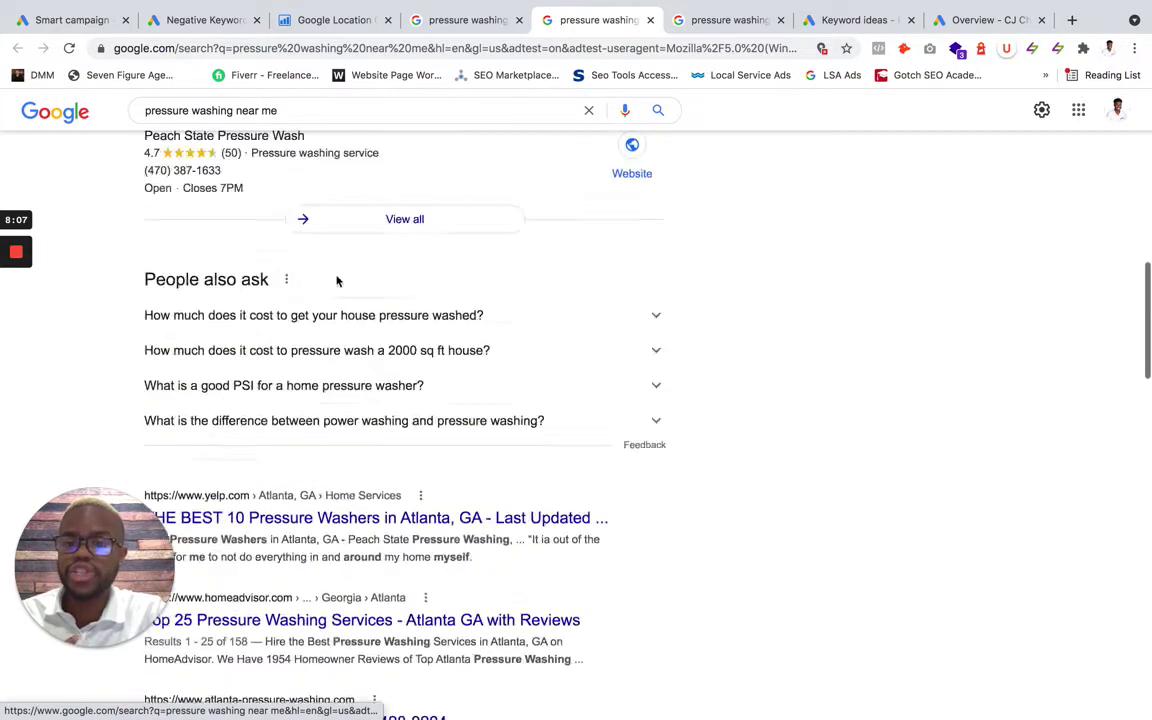
scroll(338, 285, "up", 2)
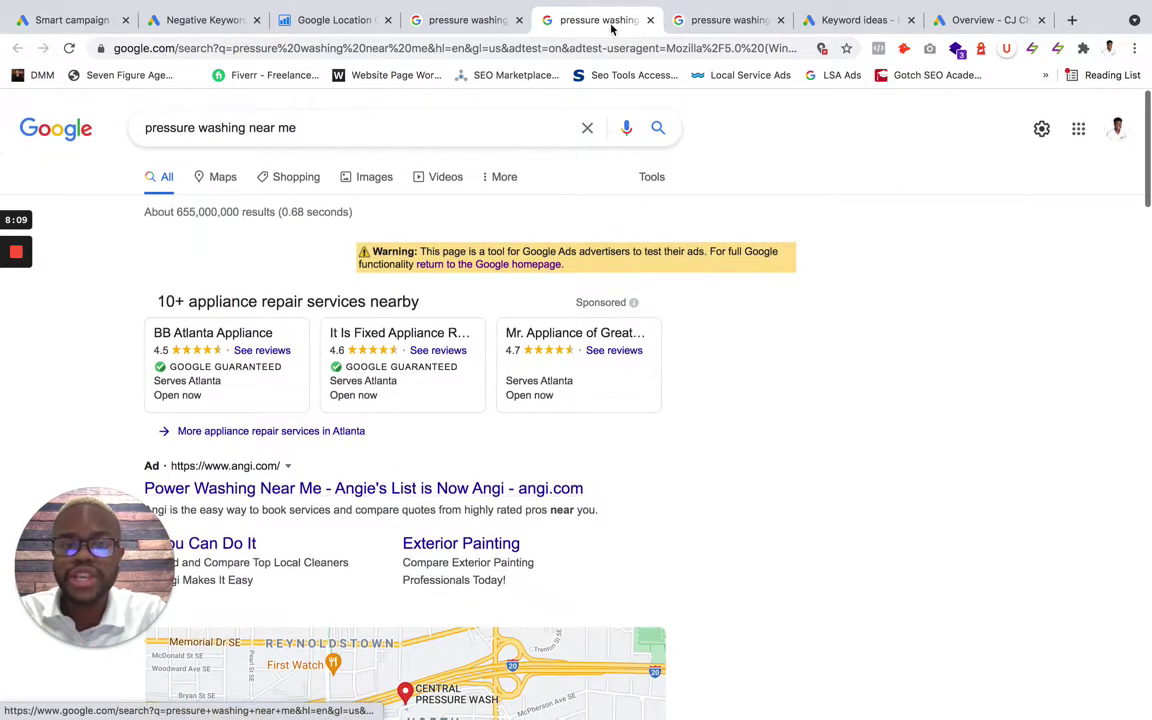
left_click(468, 20)
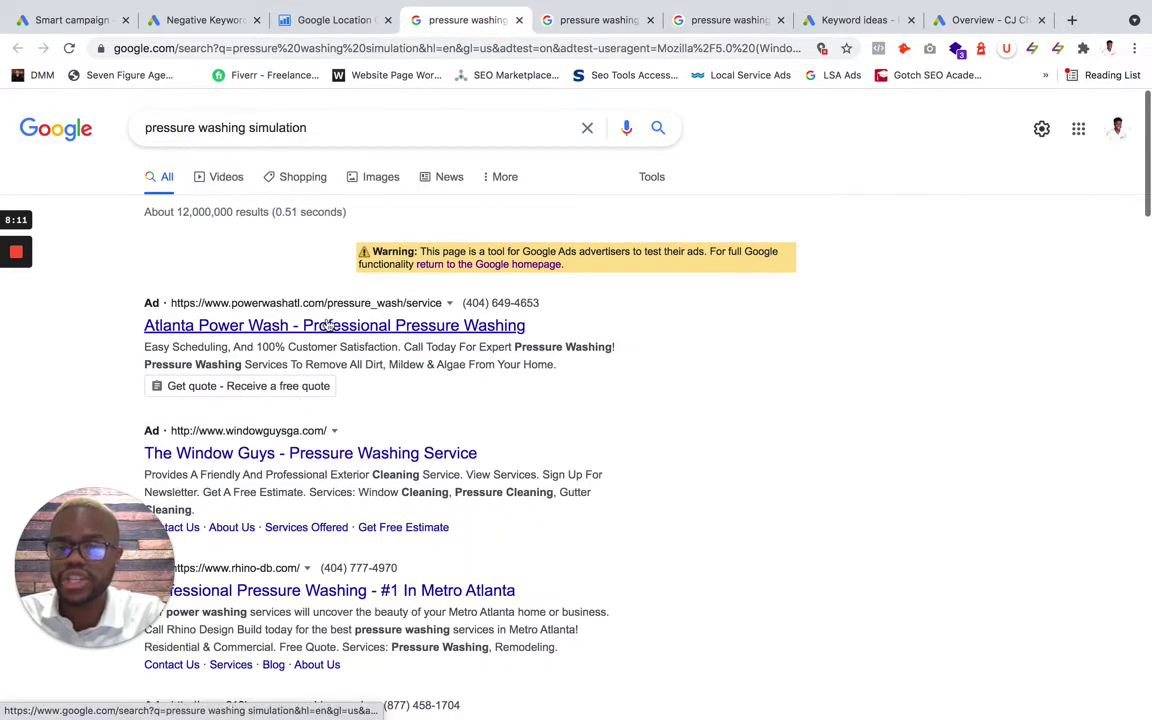
left_click(600, 21)
left_click(481, 21)
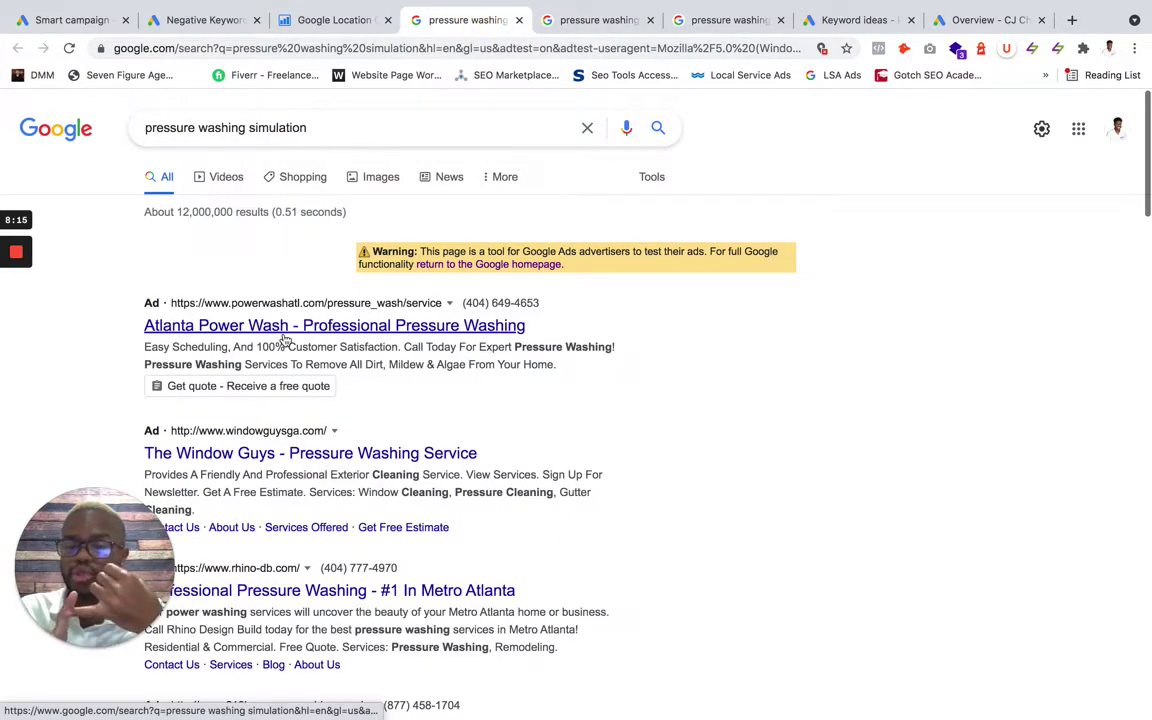
- Run a localized Google search for "pressure washing boots" with Google Location Changer, and close its results page after skimming it
left_click(334, 26)
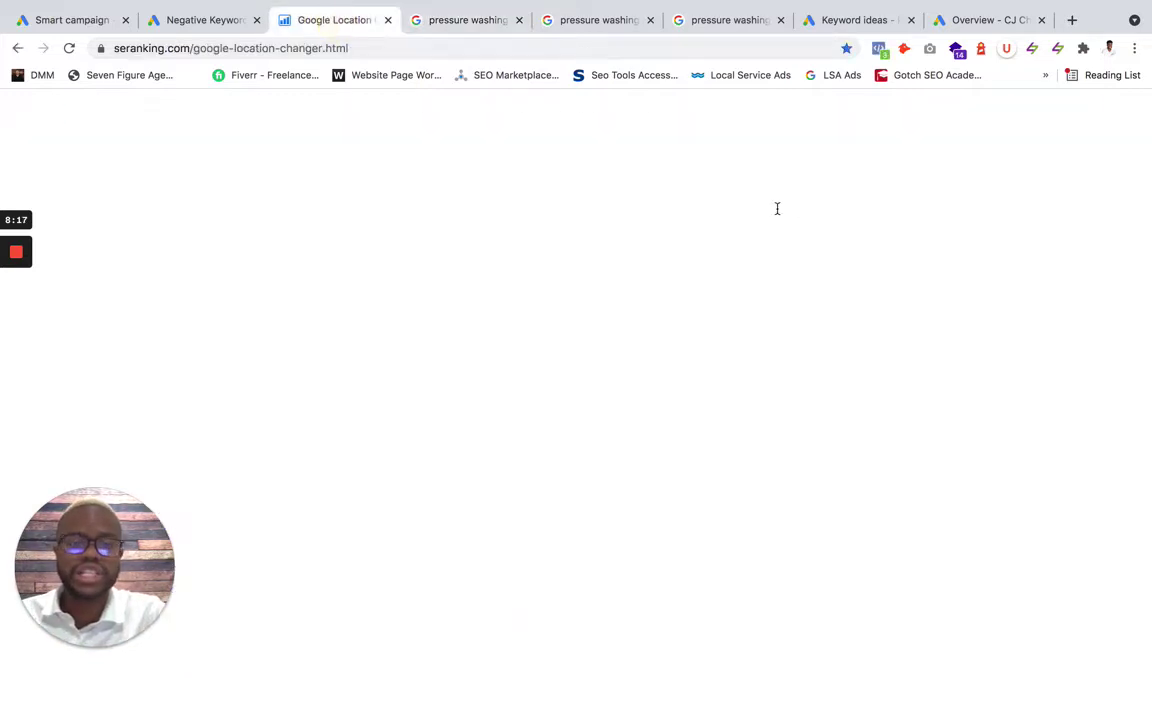
double_click(832, 223)
type("booot")
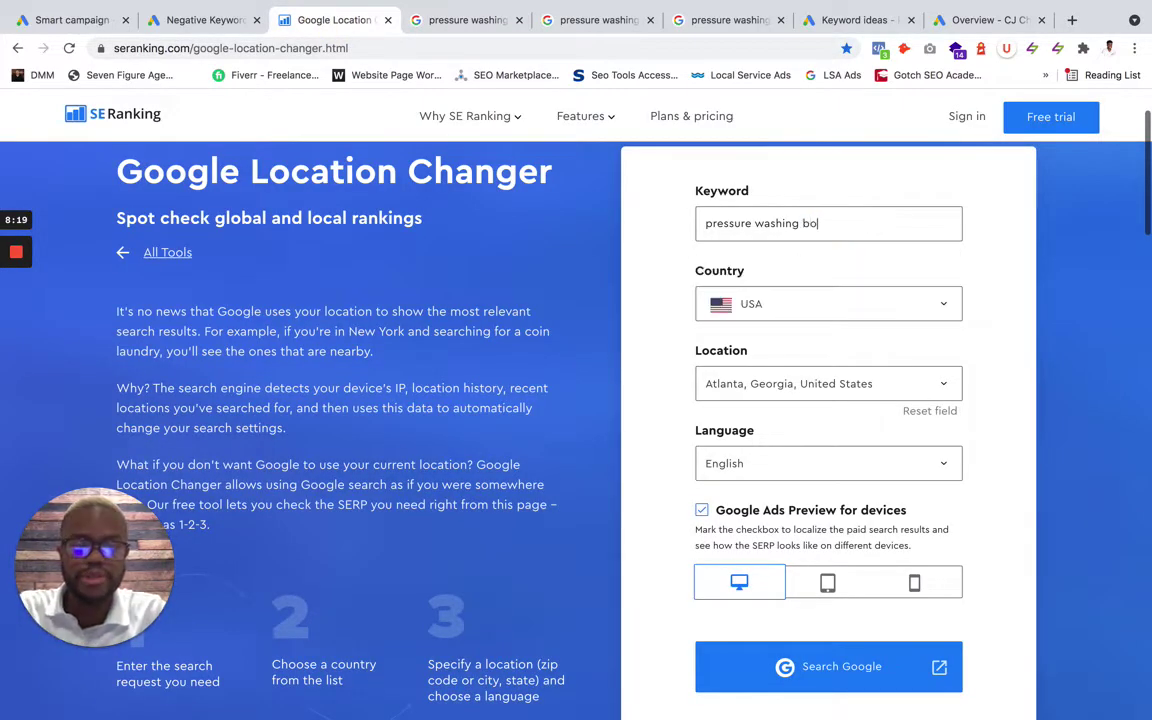
type("s")
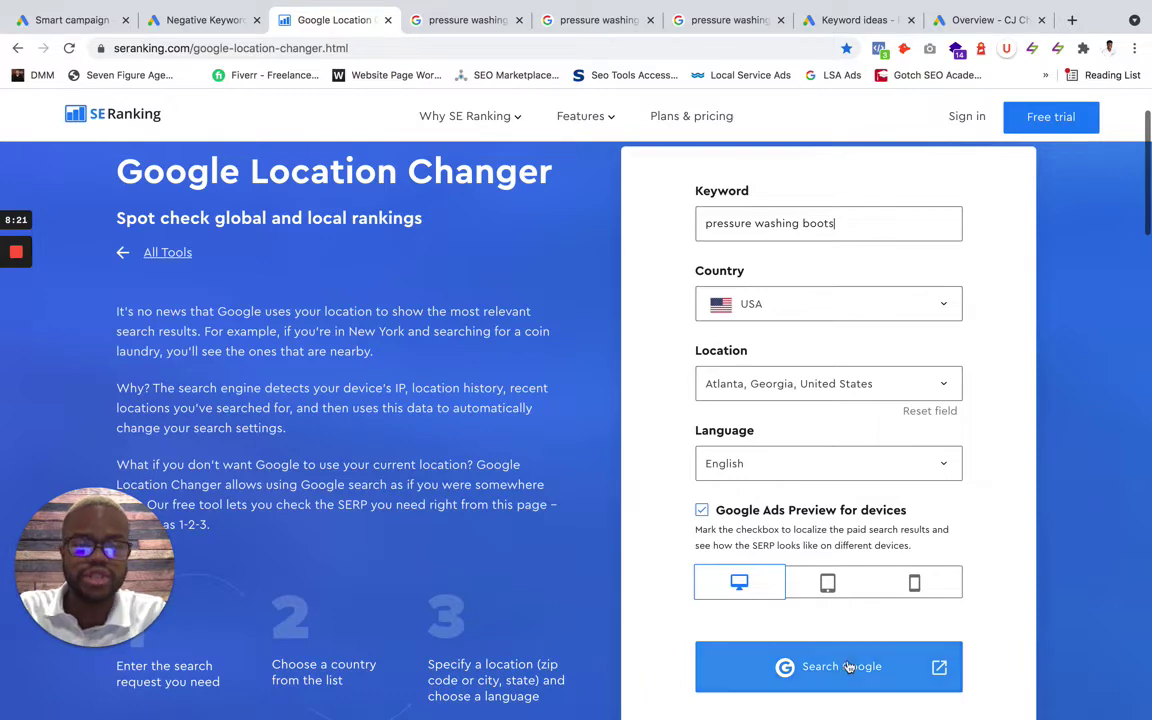
left_click(822, 665)
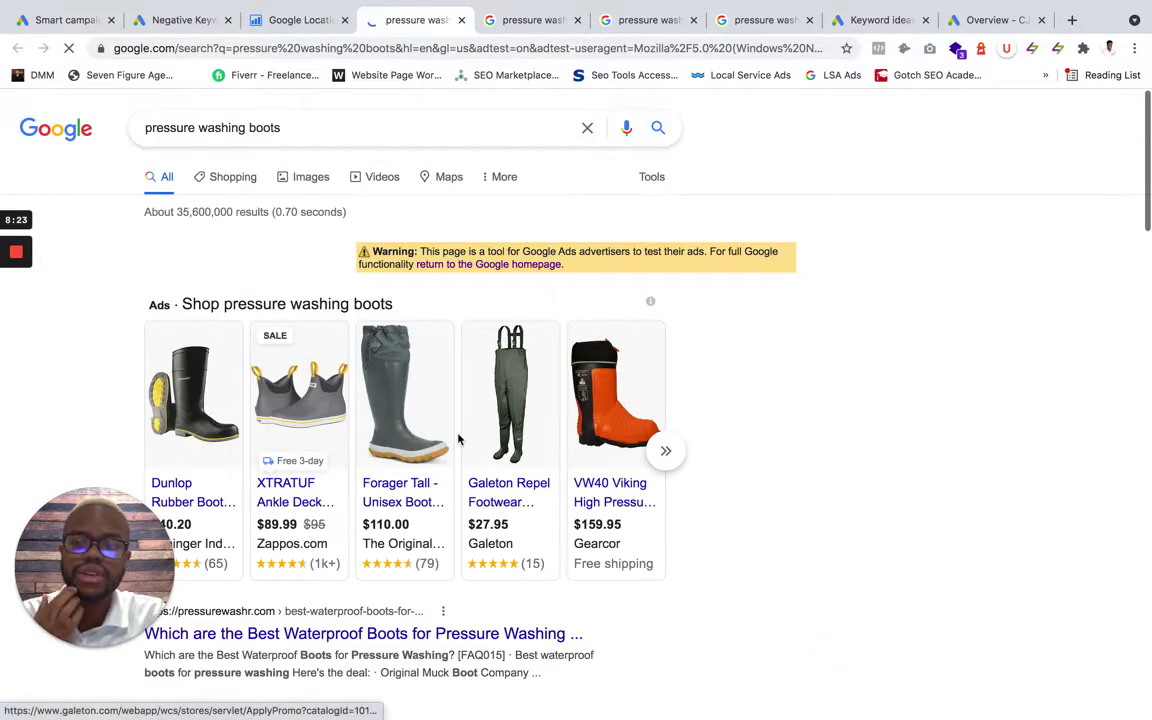
scroll(427, 386, "down", 5)
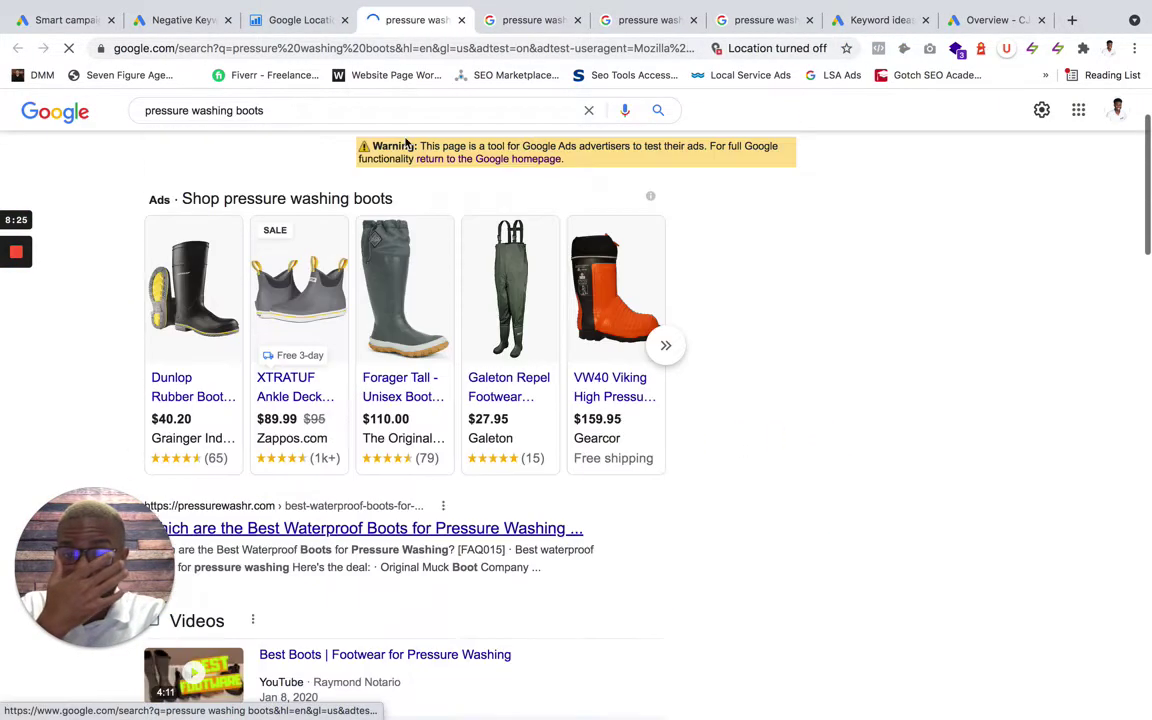
key("ctrl+shift+Tab")
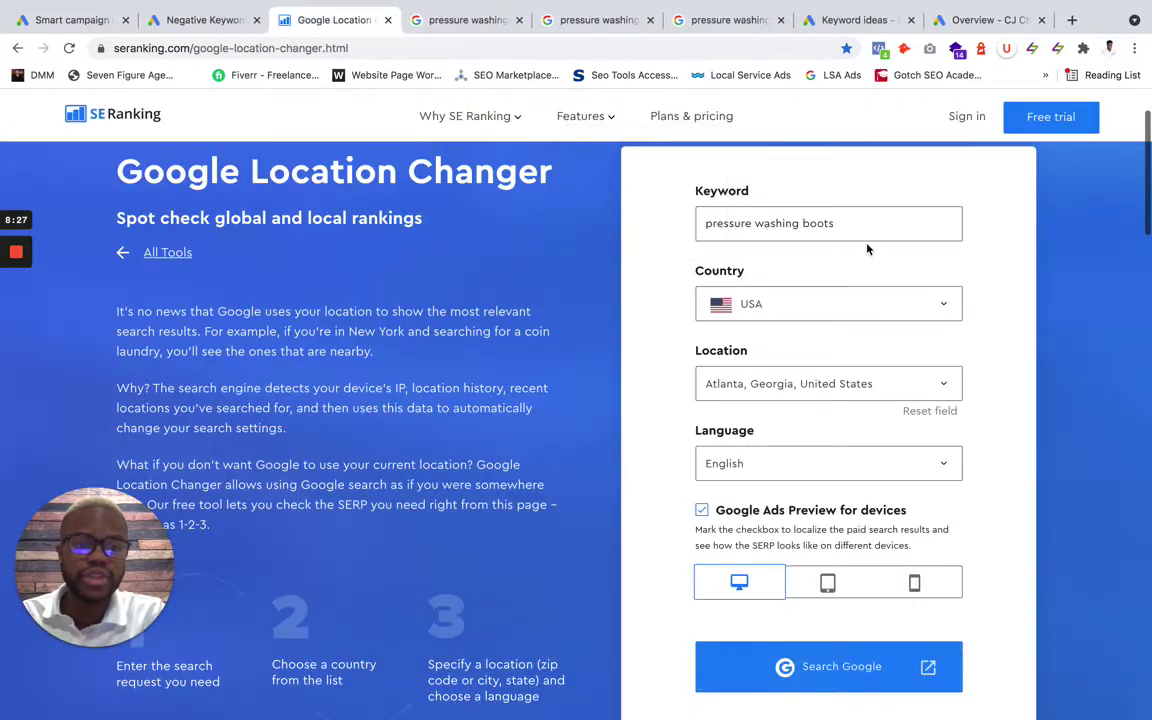
- Replace "boots" in the keyword with "convention" and run the Google search for "pressure washing convention" in Atlanta, Georgia
double_click(830, 223)
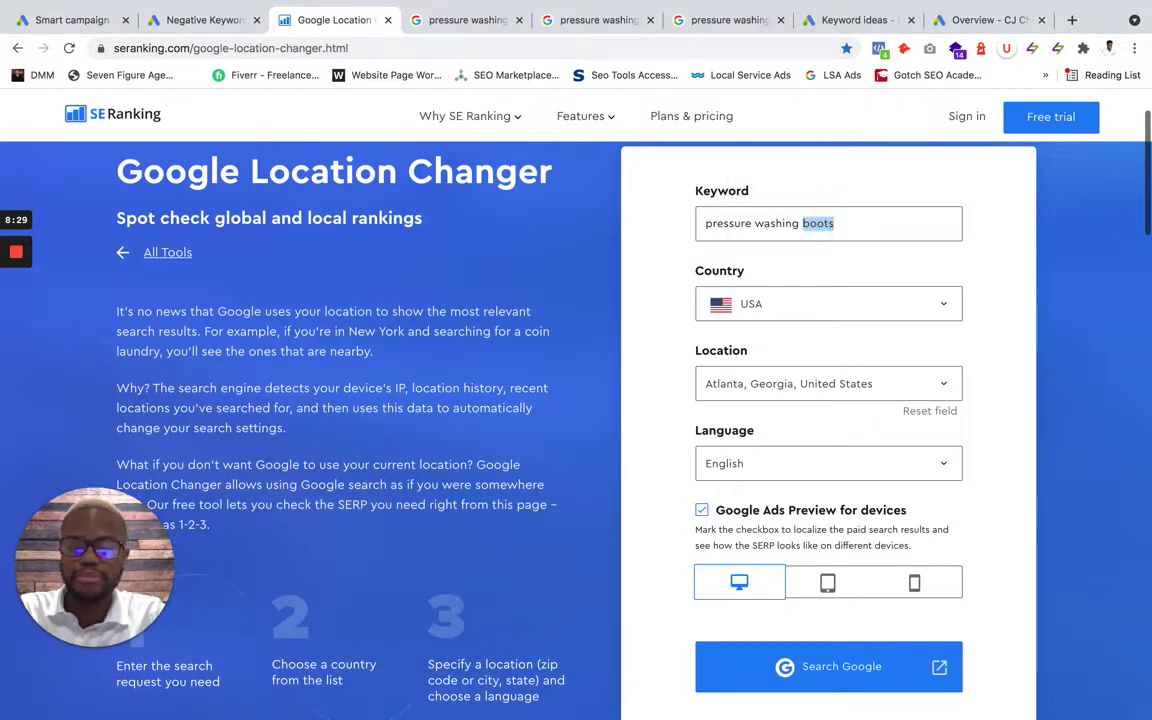
type("convention")
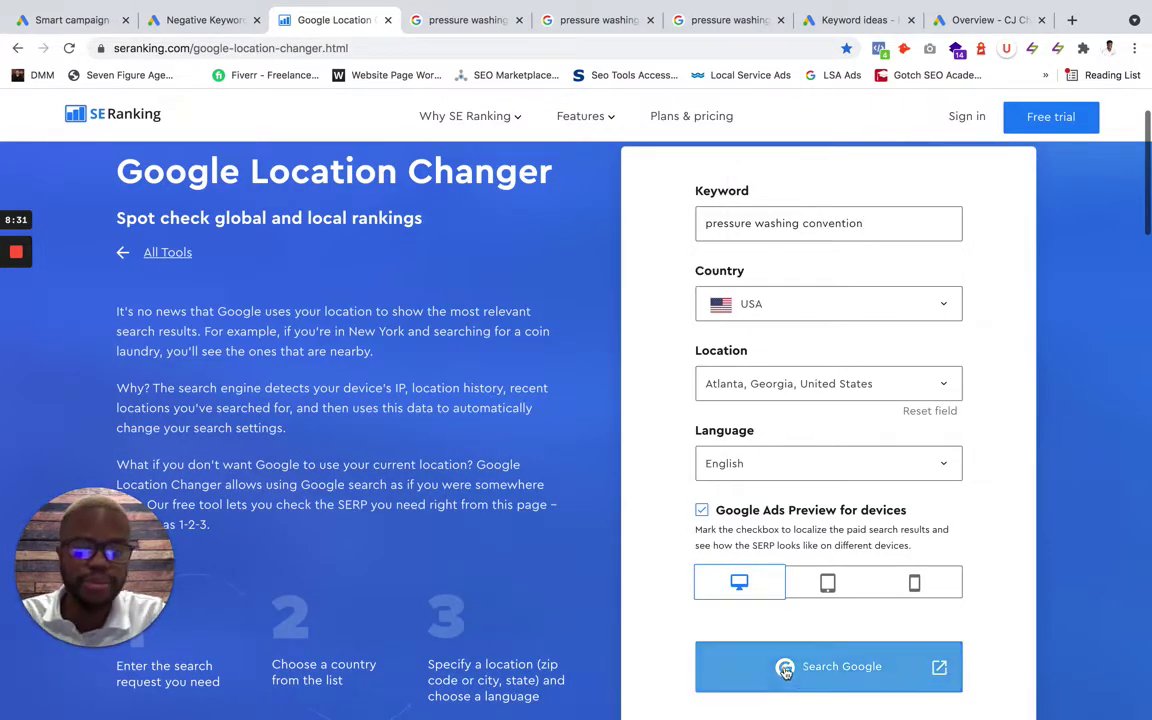
left_click(720, 660)
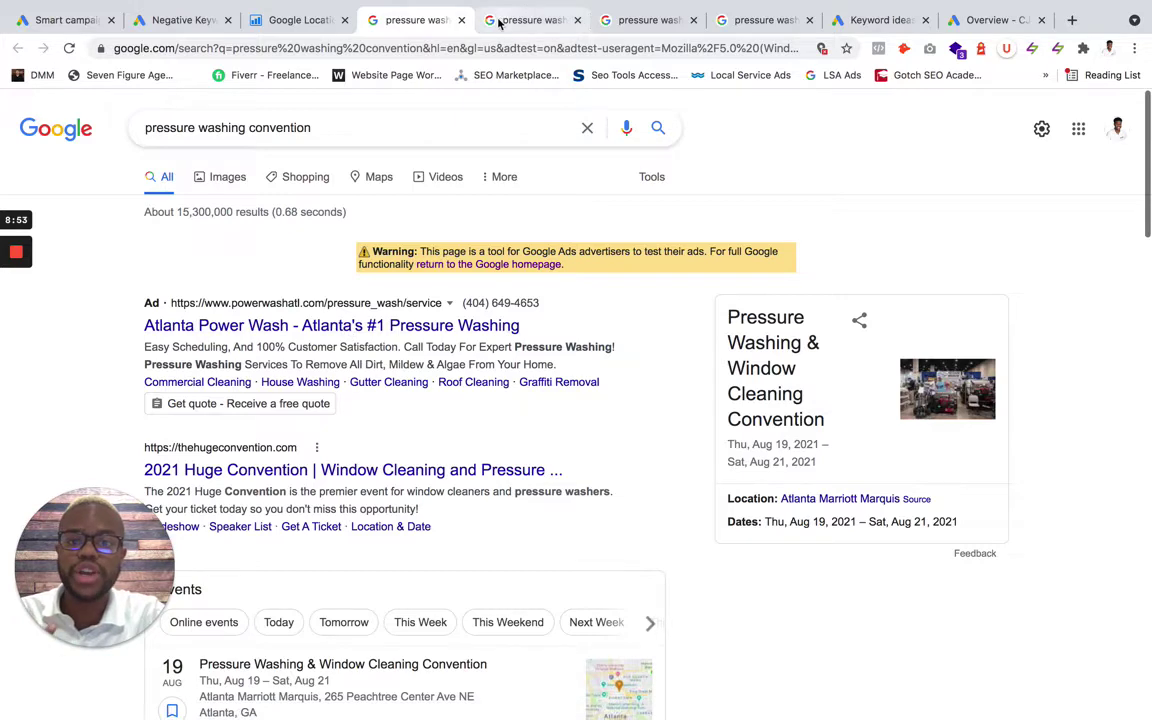
- Revisit the Google Location Changer keyword and the earlier "near me" and "simulation" results, focusing on the word "simulation"
left_click(280, 17)
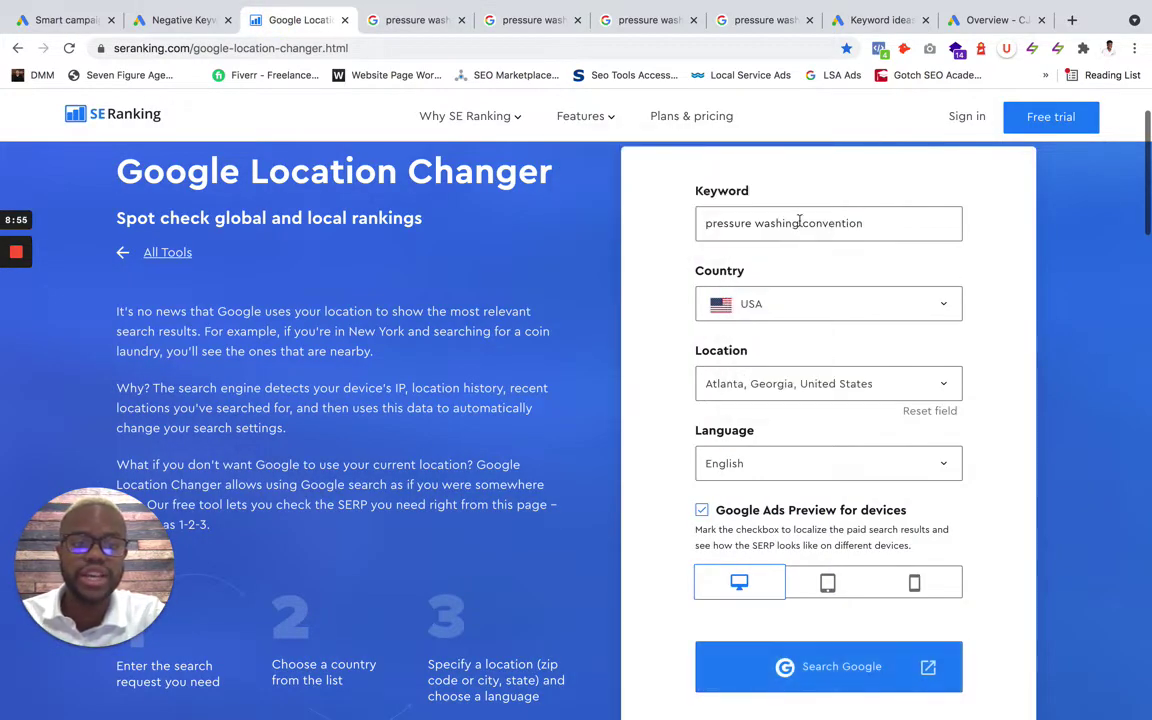
double_click(832, 223)
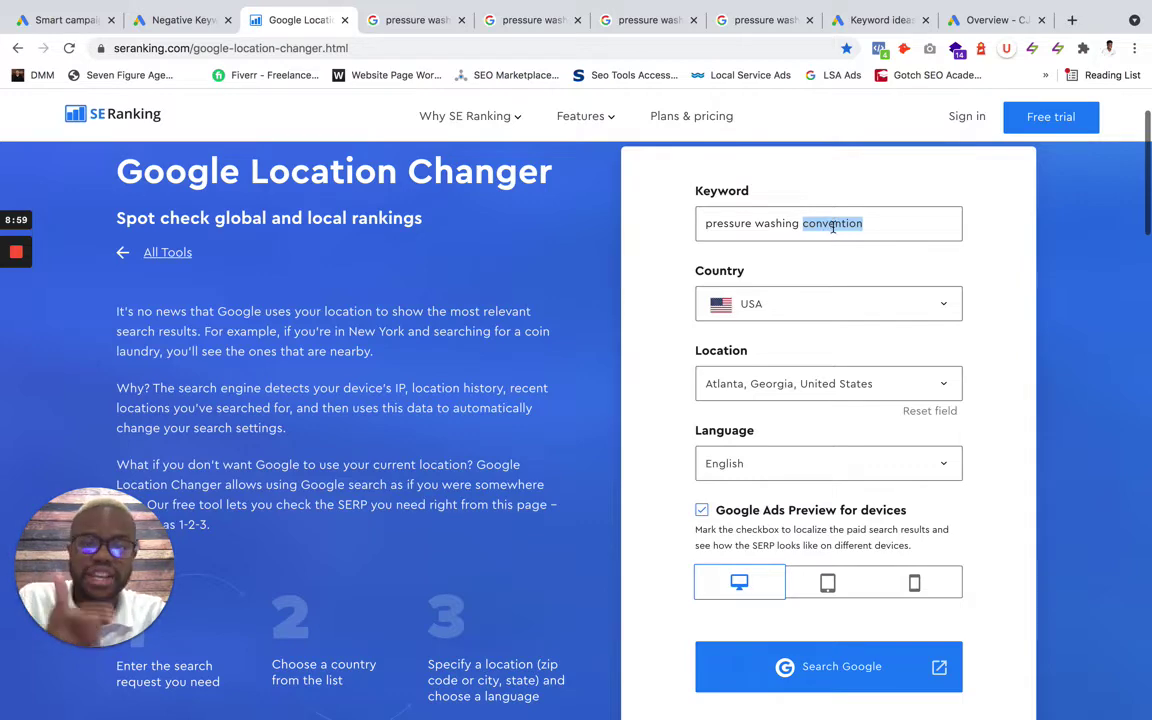
left_click(640, 20)
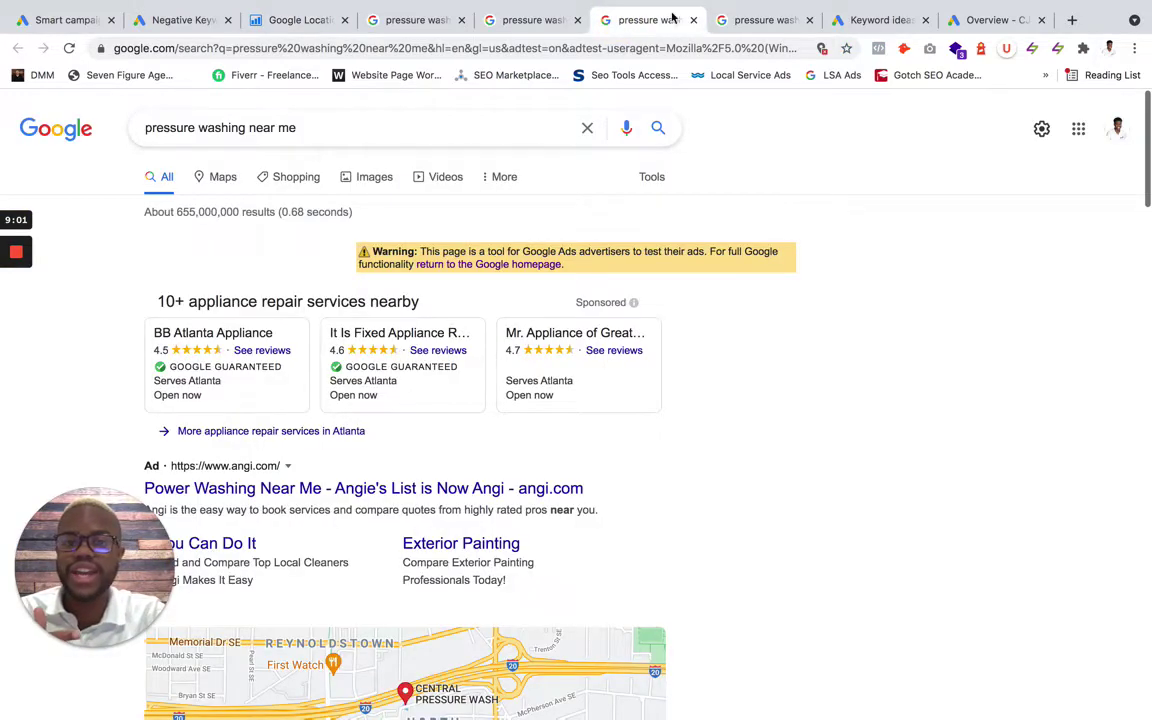
left_click(732, 20)
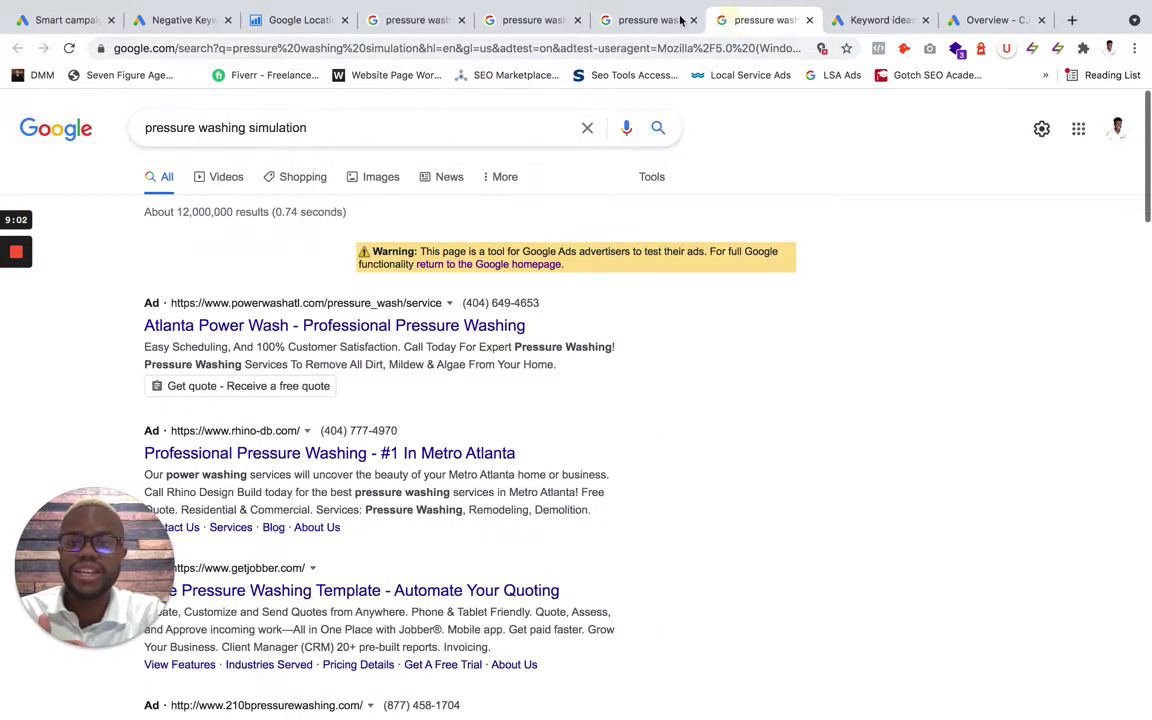
double_click(275, 127)
left_click(767, 418)
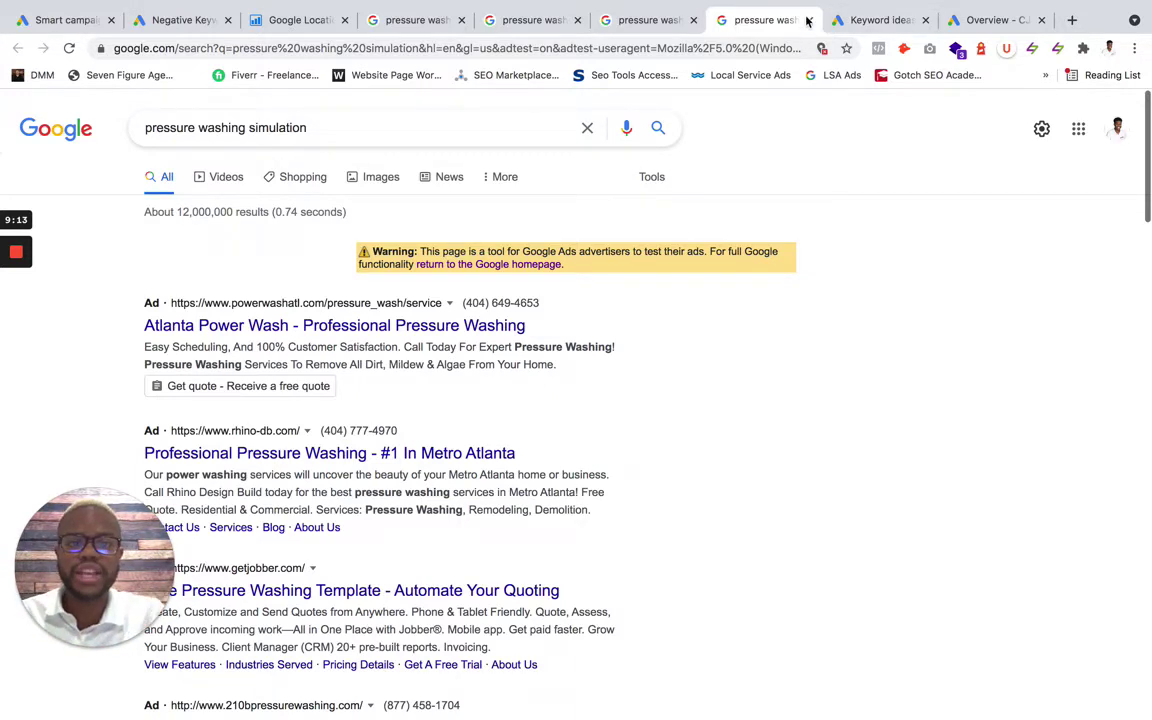
- Close the duplicate "pressure washing simulation" results and the "pressure washing near me" results, and return to the remaining "simulation" results
key("super+w")
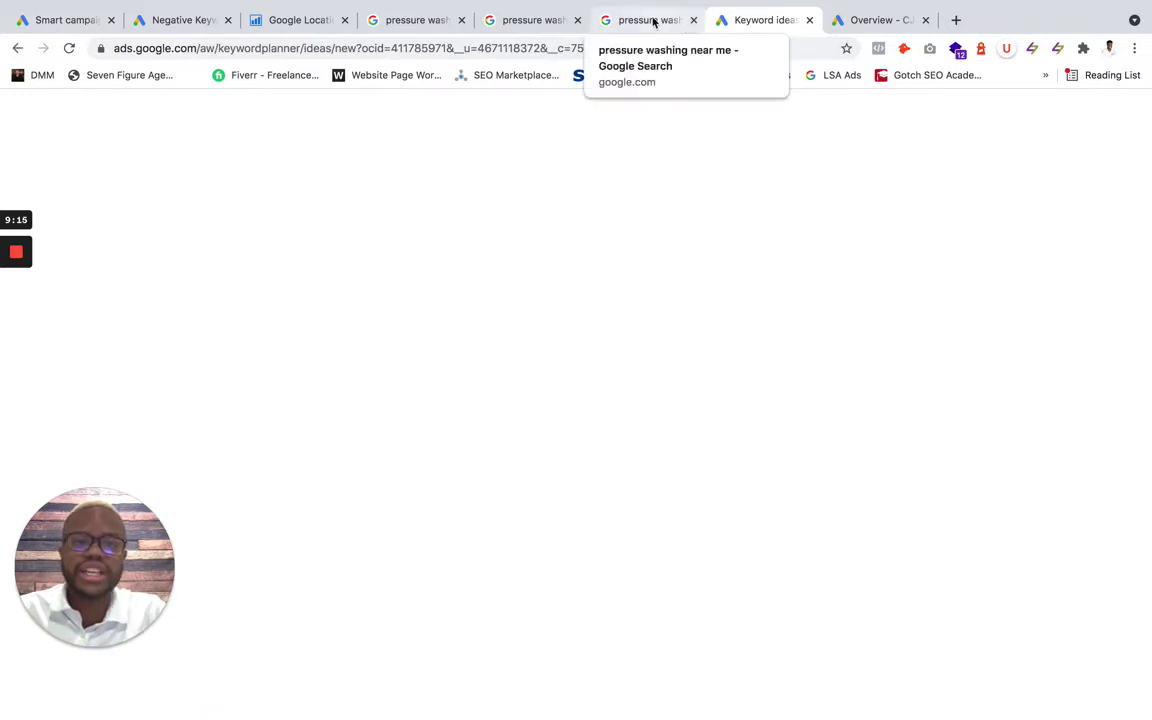
left_click(652, 20)
key("ctrl+Tab")
left_click(690, 22)
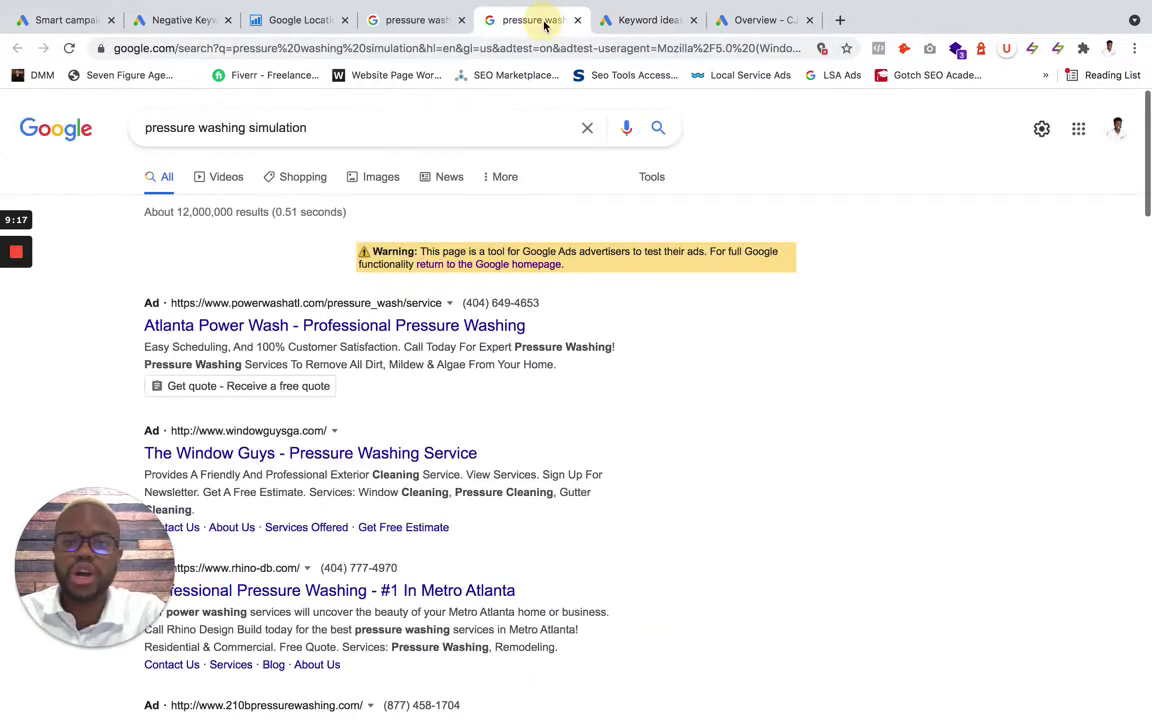
- Close the "pressure washing simulation" results and highlight "convention" in the query of the "pressure washing convention" results
left_click(577, 21)
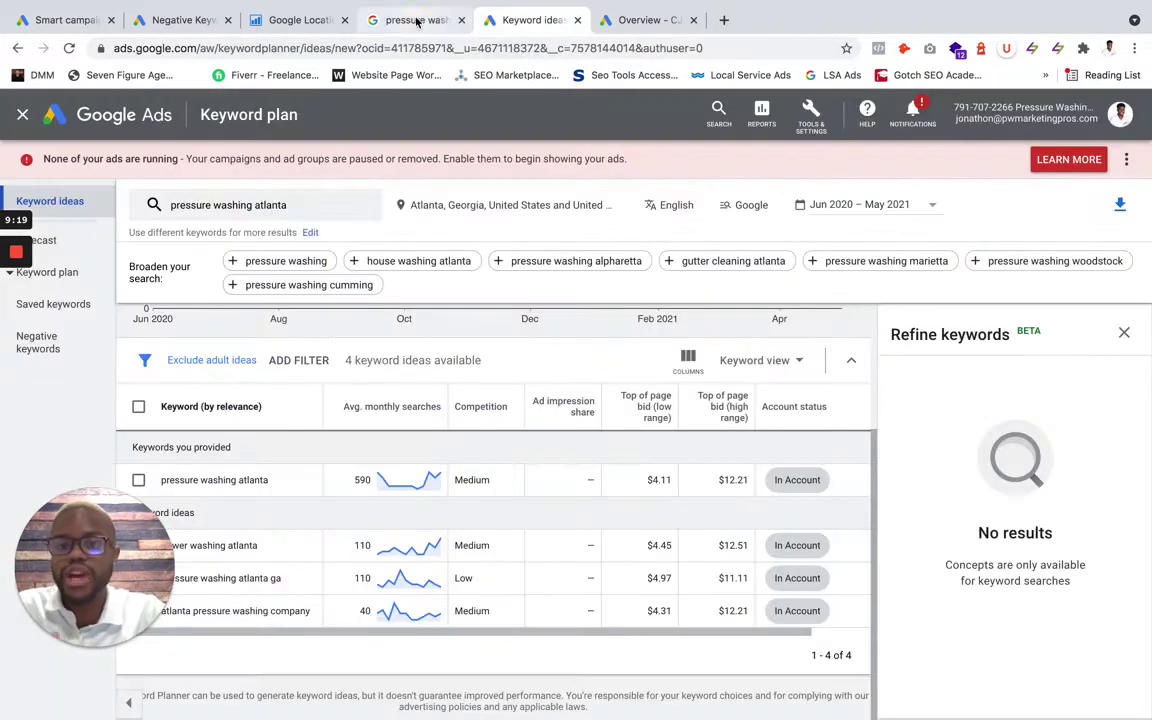
left_click(424, 18)
left_click(280, 126)
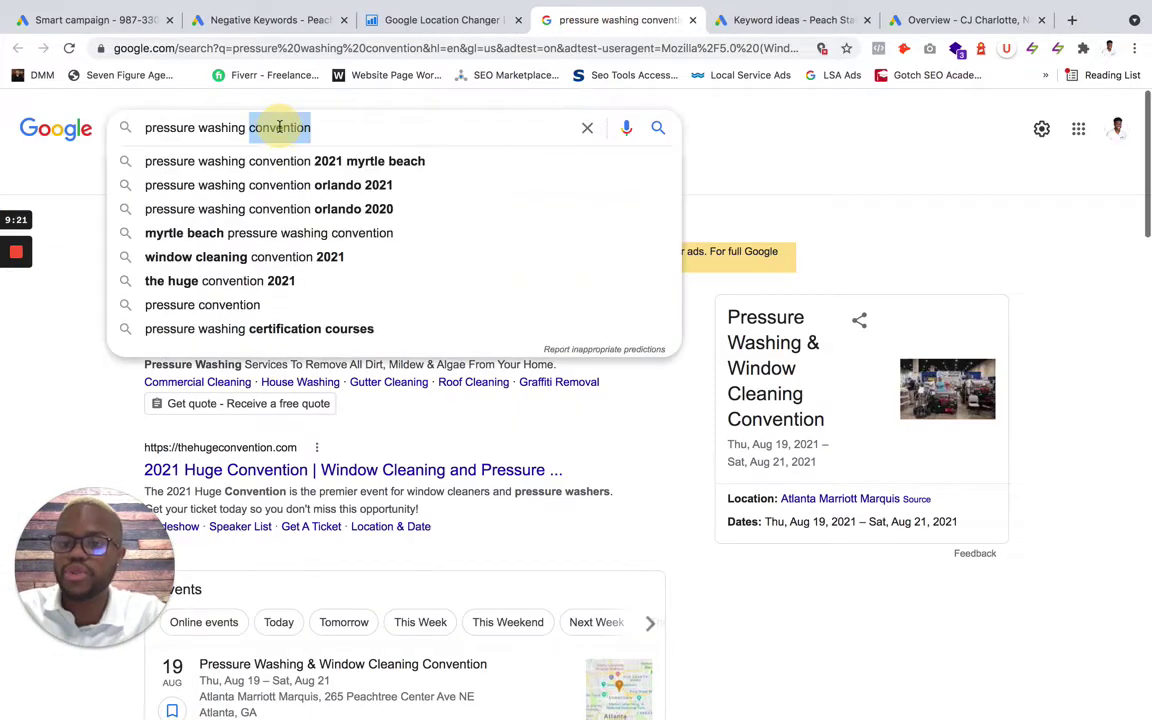
left_click(793, 176)
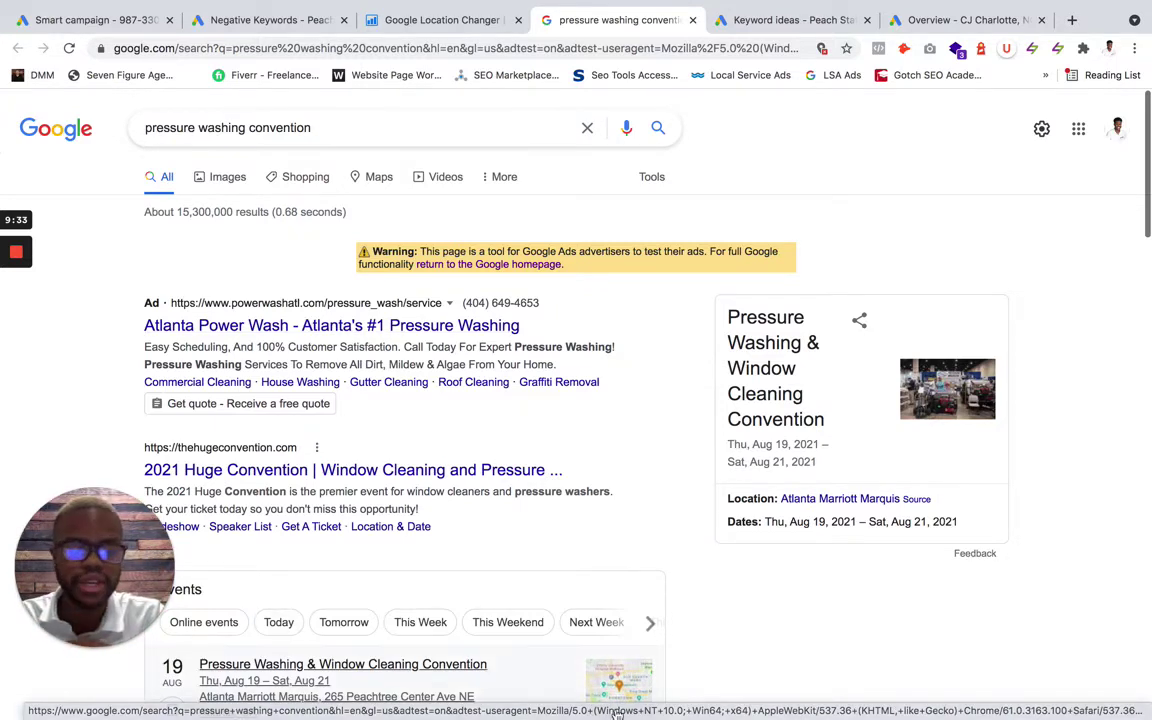
- Switch to the PowerPoint slideshow and advance to the "Not Setting Up Different Ads/Ad Groups" slide
mouse_move(842, 695)
left_click(938, 690)
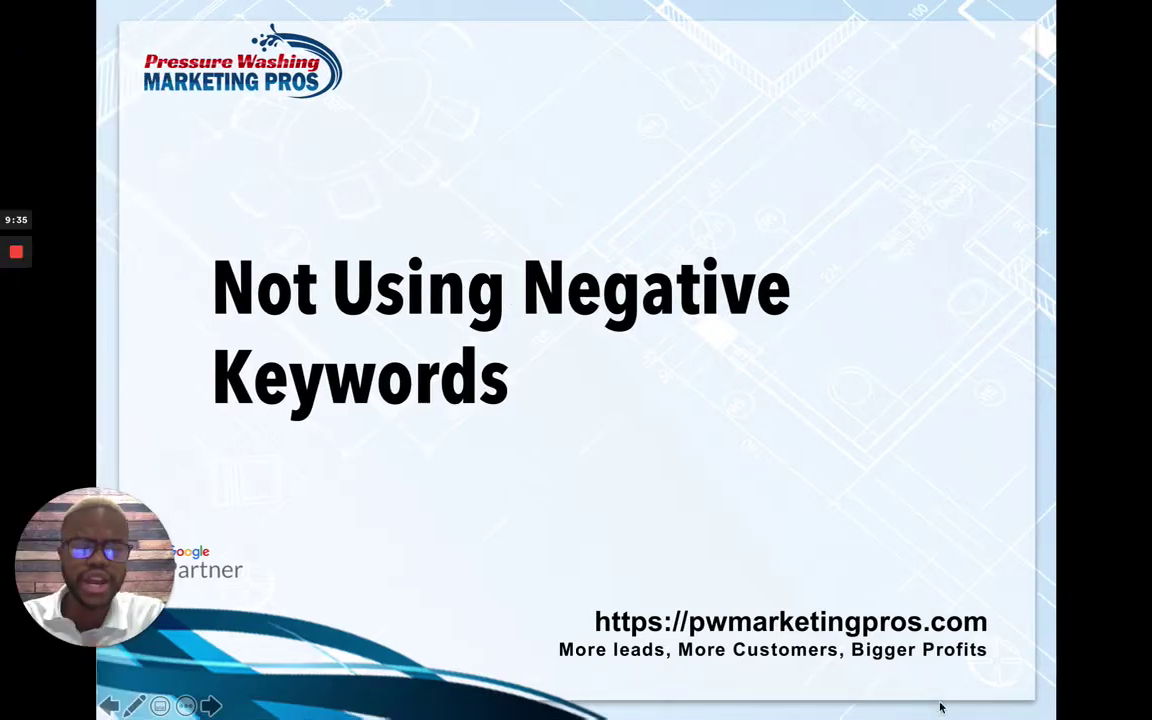
left_click(597, 449)
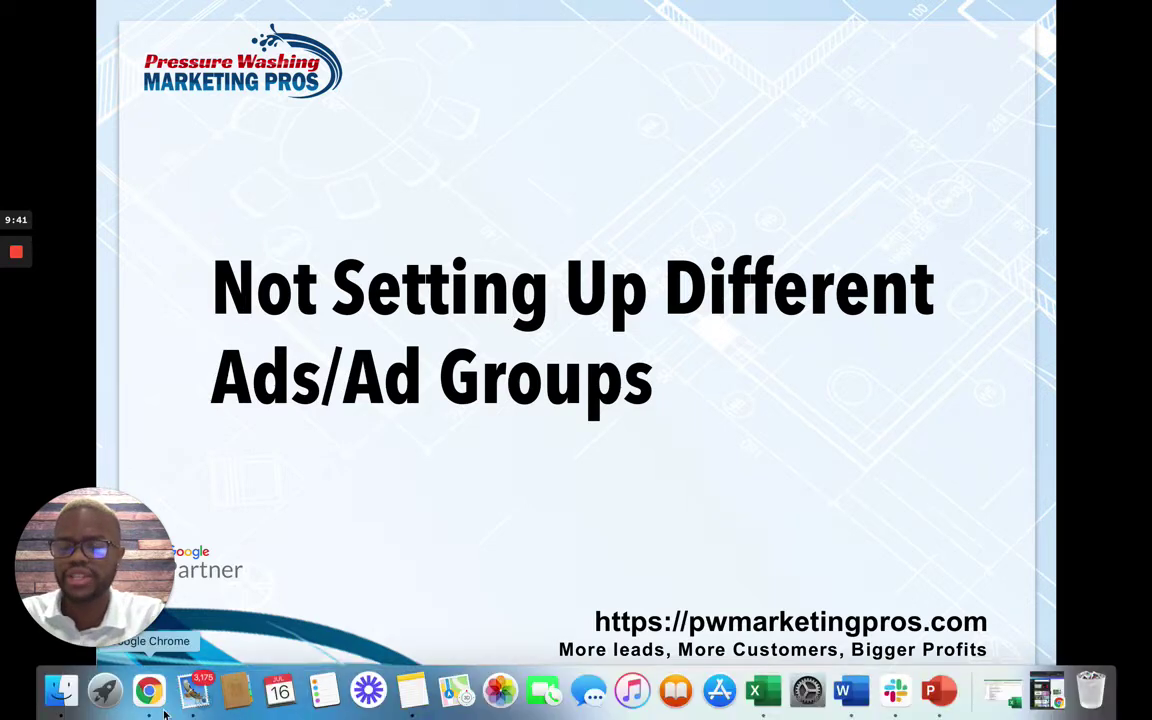
- Return to Chrome and advance the Smart campaign setup to ad writing, declining the Google My Business info and keeping the business name "Pressure Washing Marketing Pros"
left_click(149, 690)
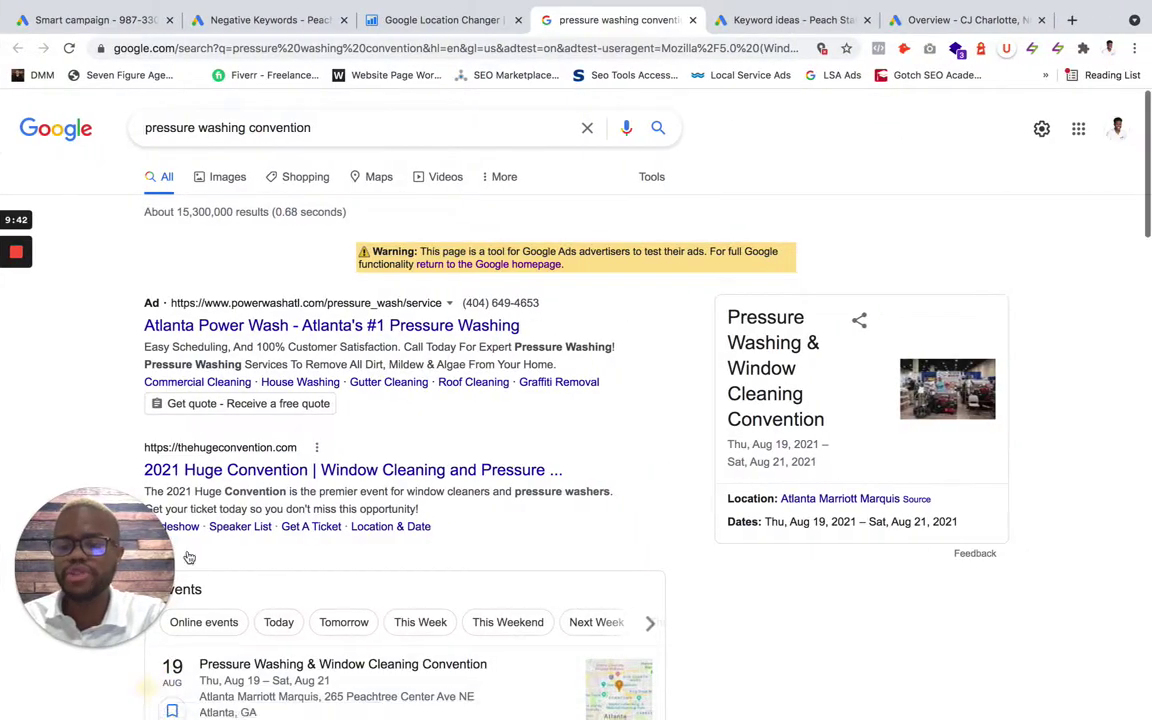
left_click(108, 20)
left_click(822, 444)
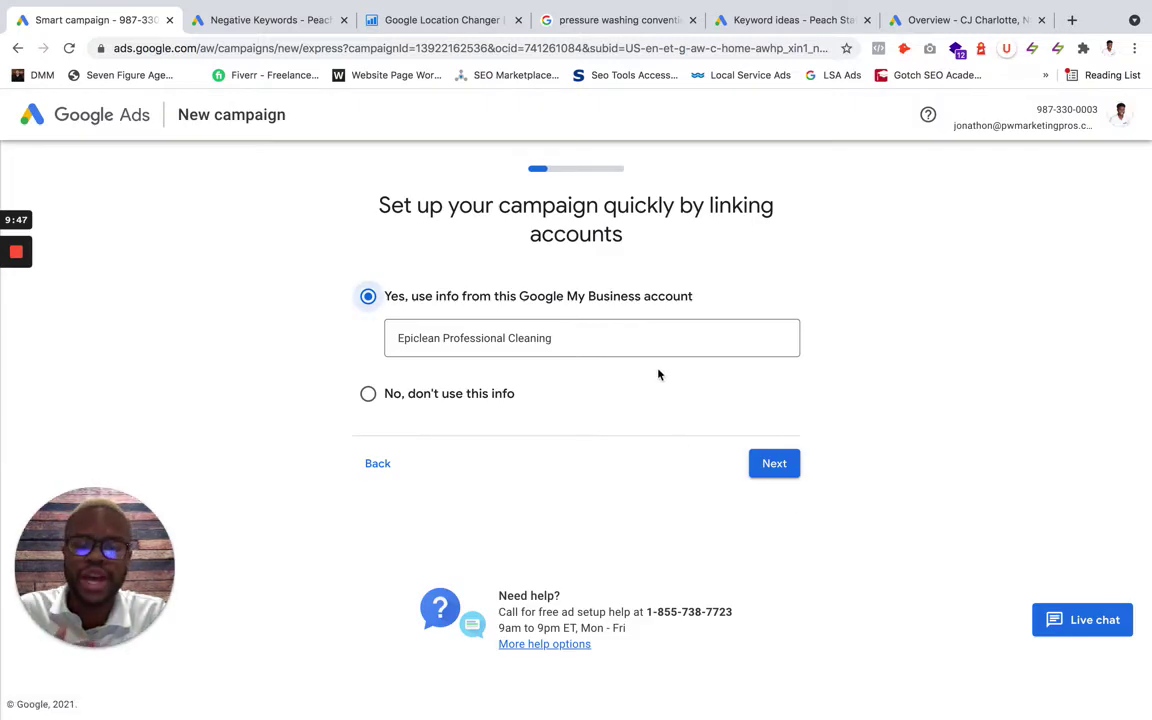
left_click(382, 394)
left_click(792, 469)
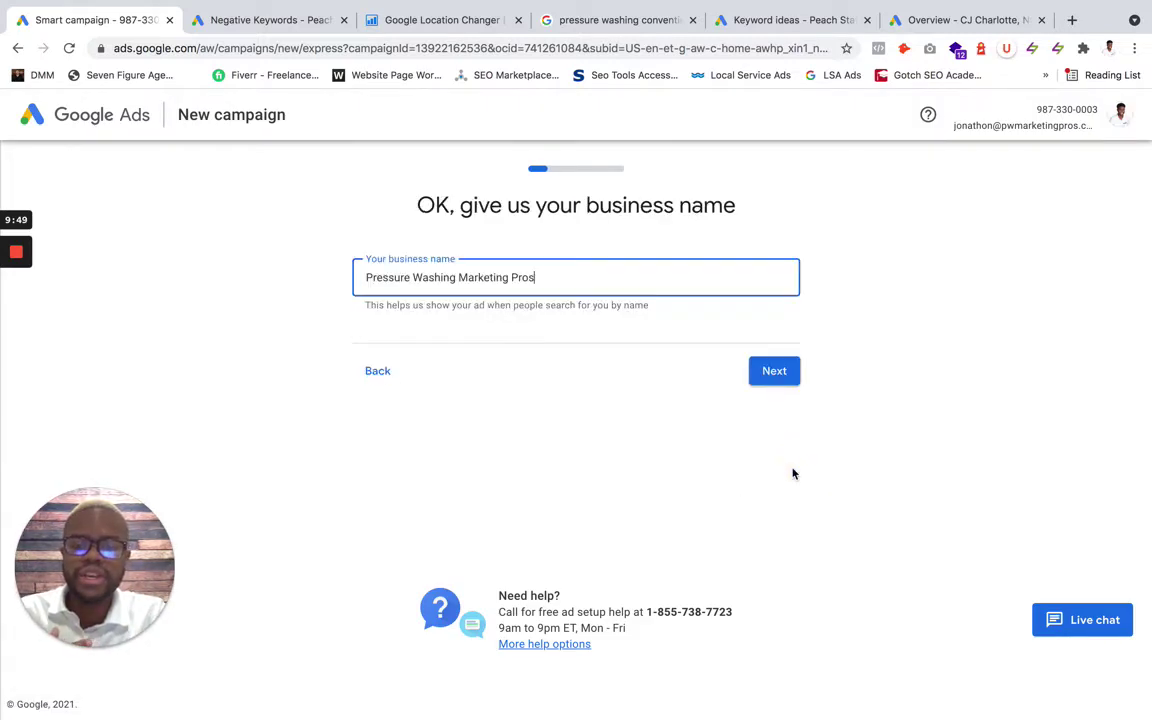
left_click(784, 376)
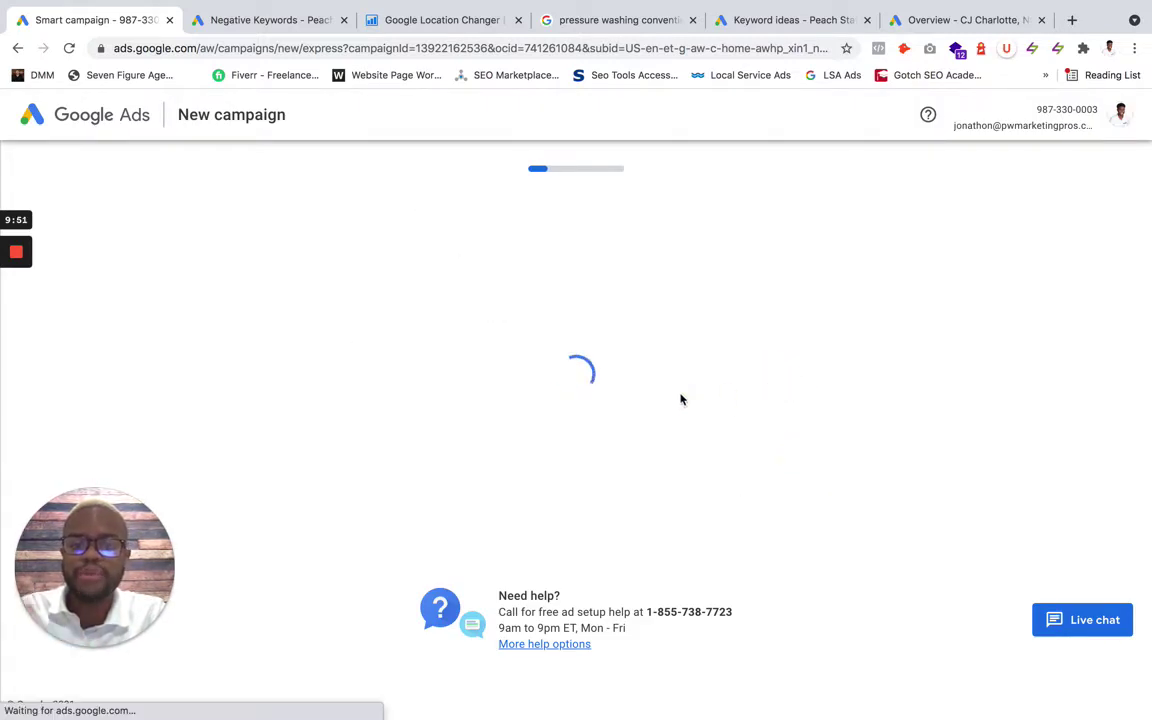
left_click(774, 410)
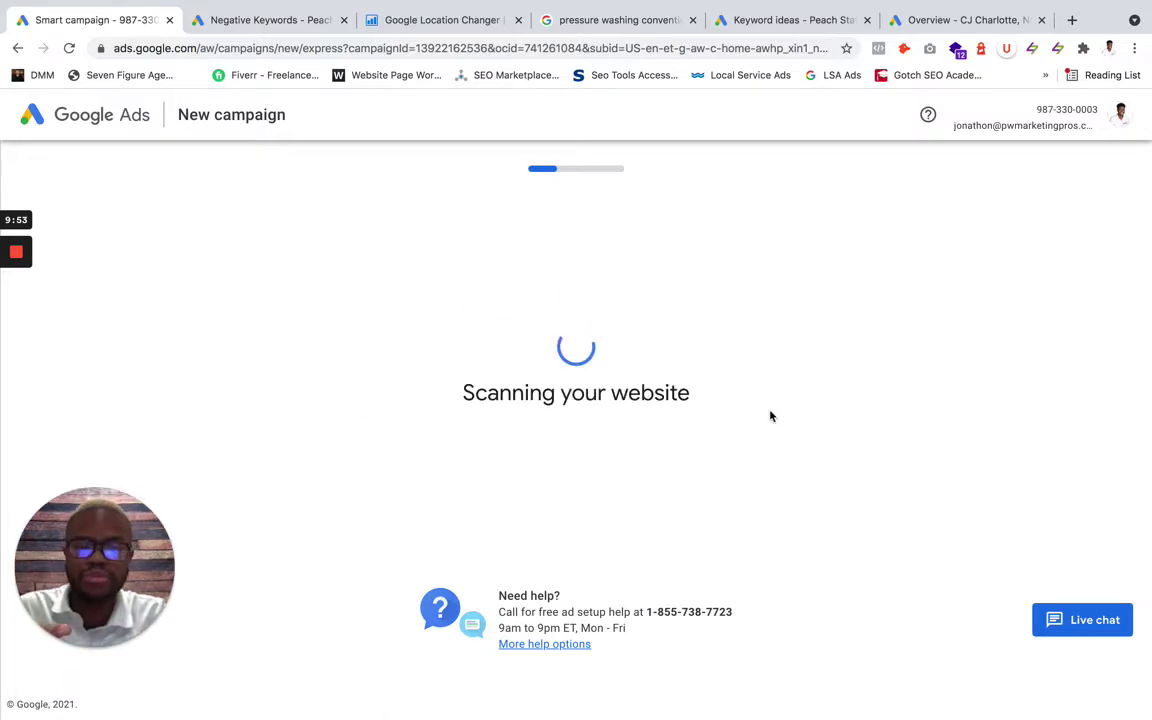
scroll(792, 583, "down", 3)
left_click(769, 528)
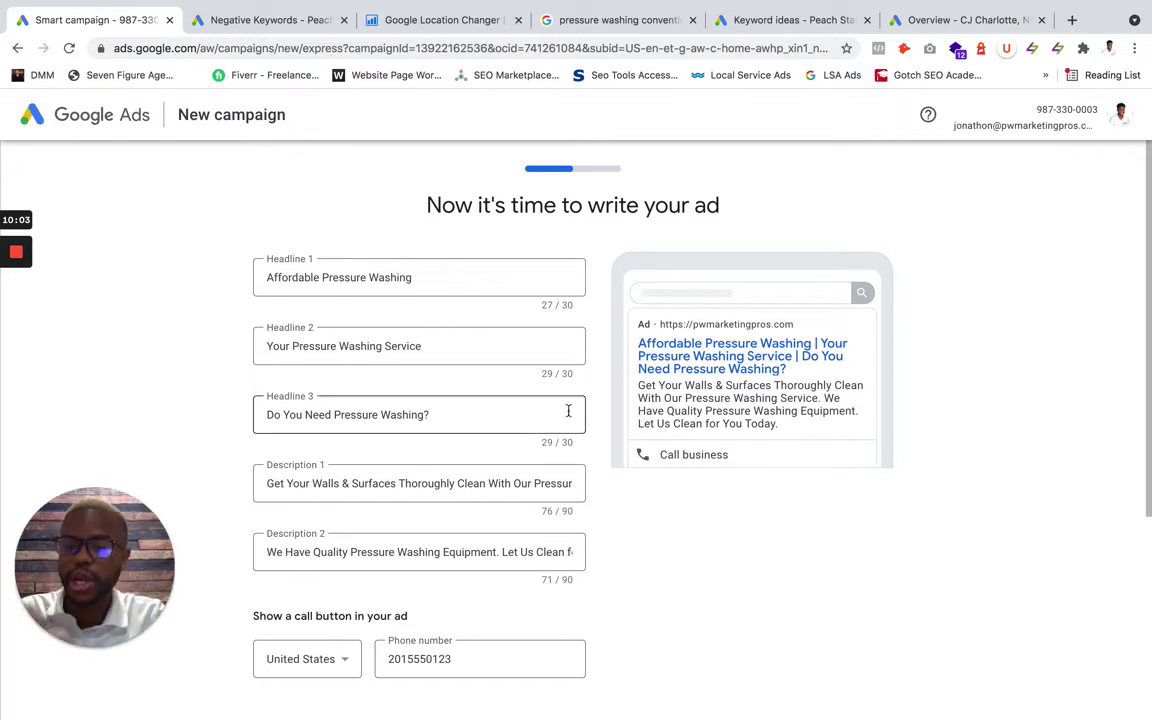
- Review the overview of the Peach State Pressure Washing campaign and display its list of ad groups
left_click(265, 20)
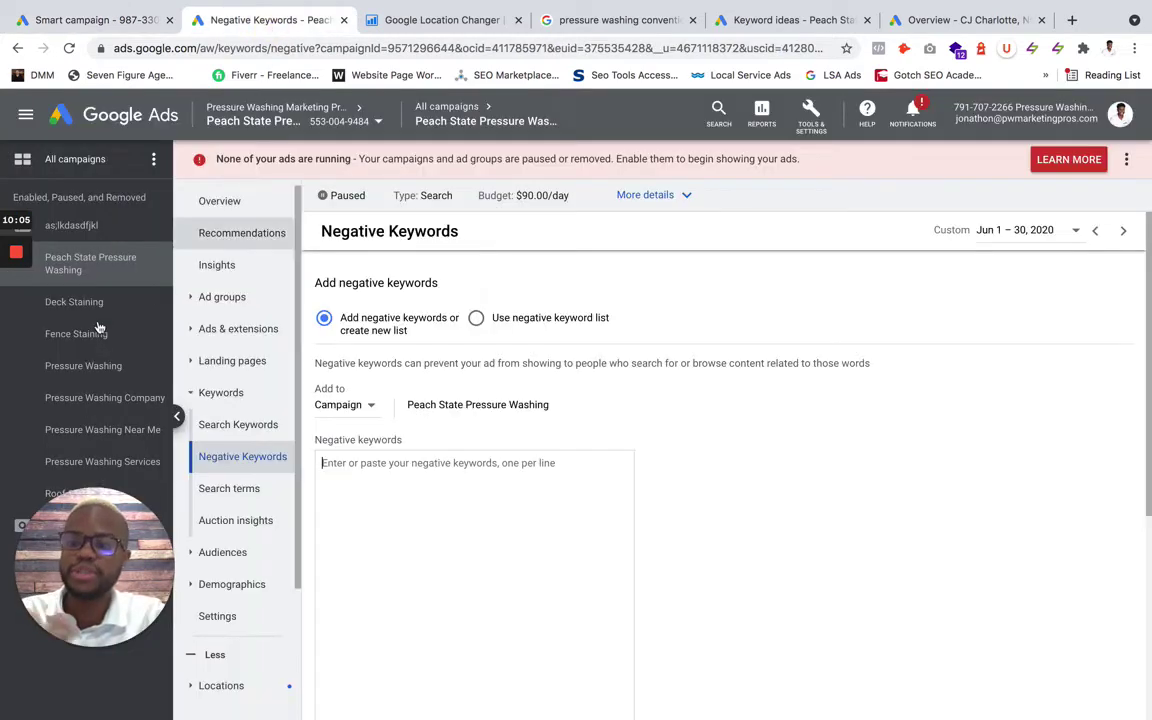
left_click(224, 203)
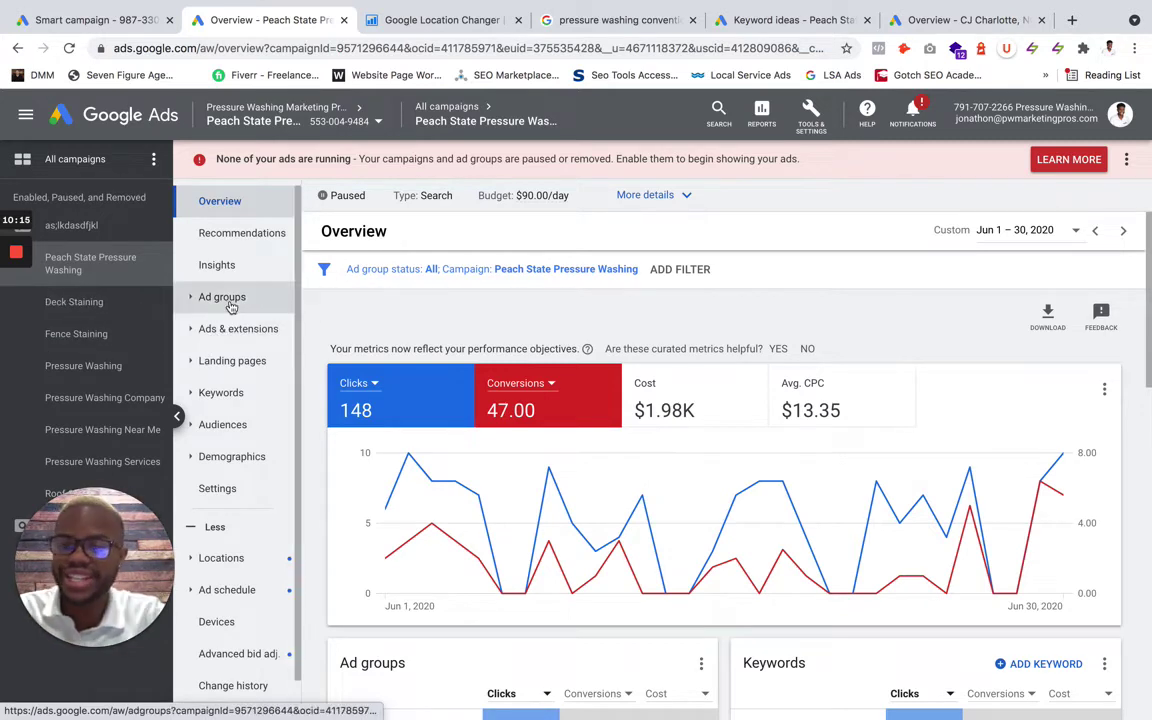
left_click_drag(95, 515, 1095, 233)
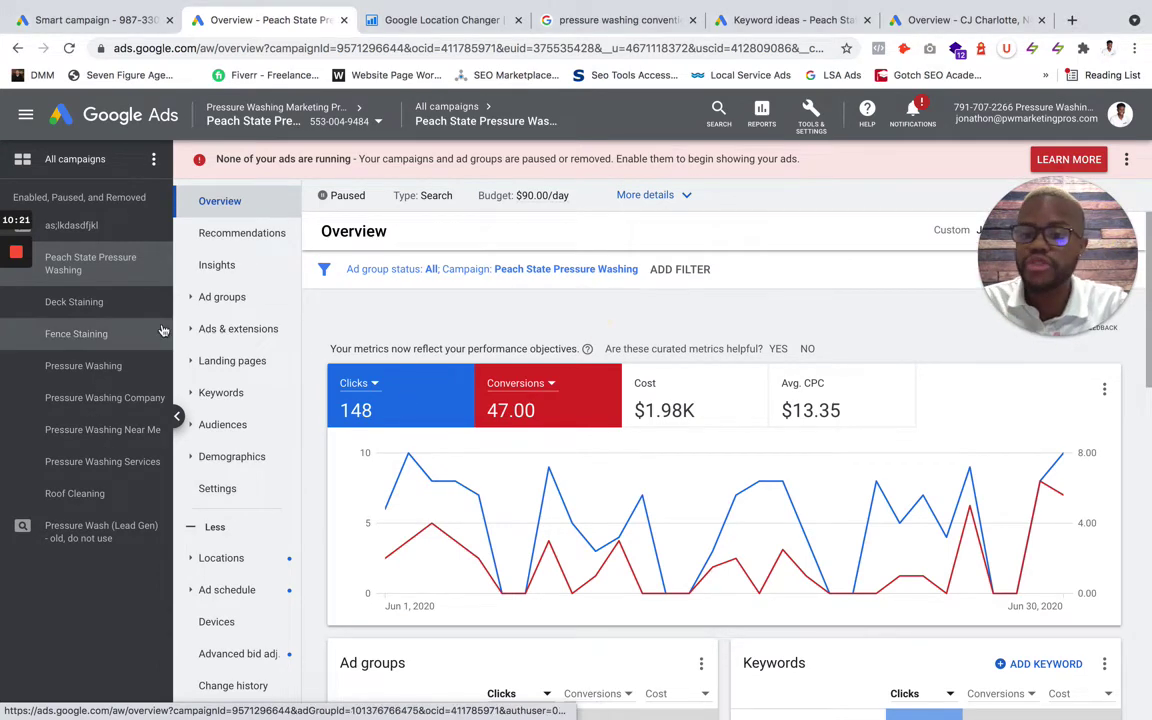
left_click(225, 302)
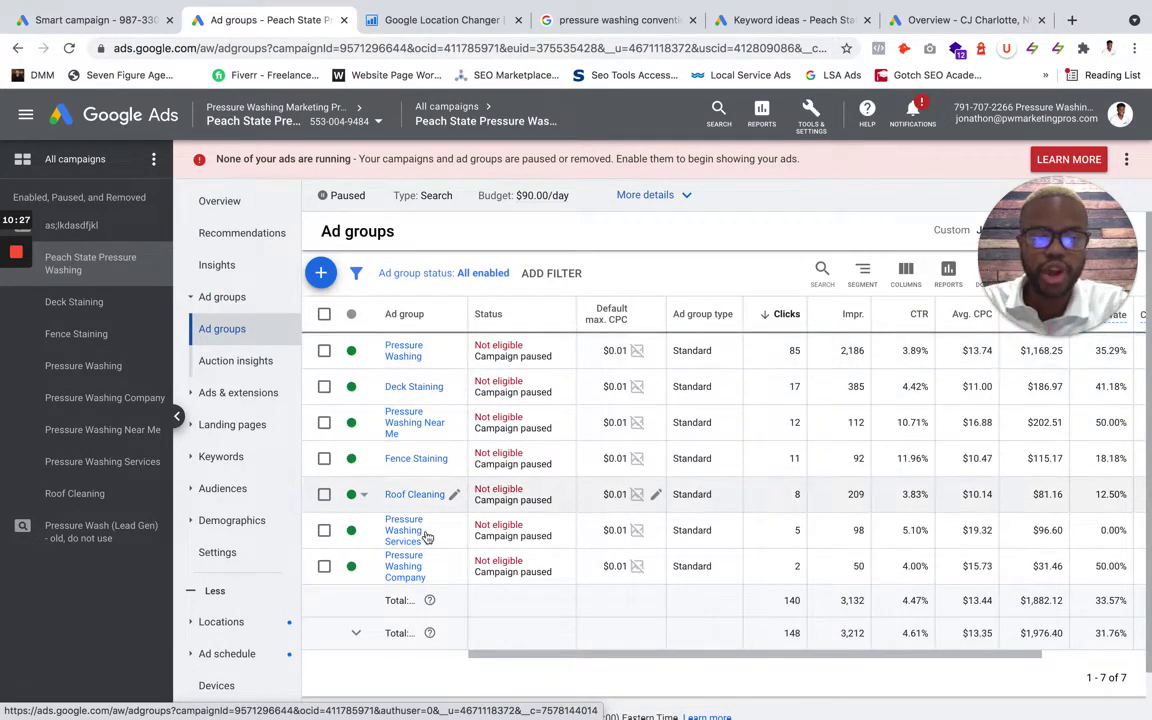
- Examine the search keywords and ads of the Deck Staining ad group, comparing the ad wording with the keywords
left_click(75, 305)
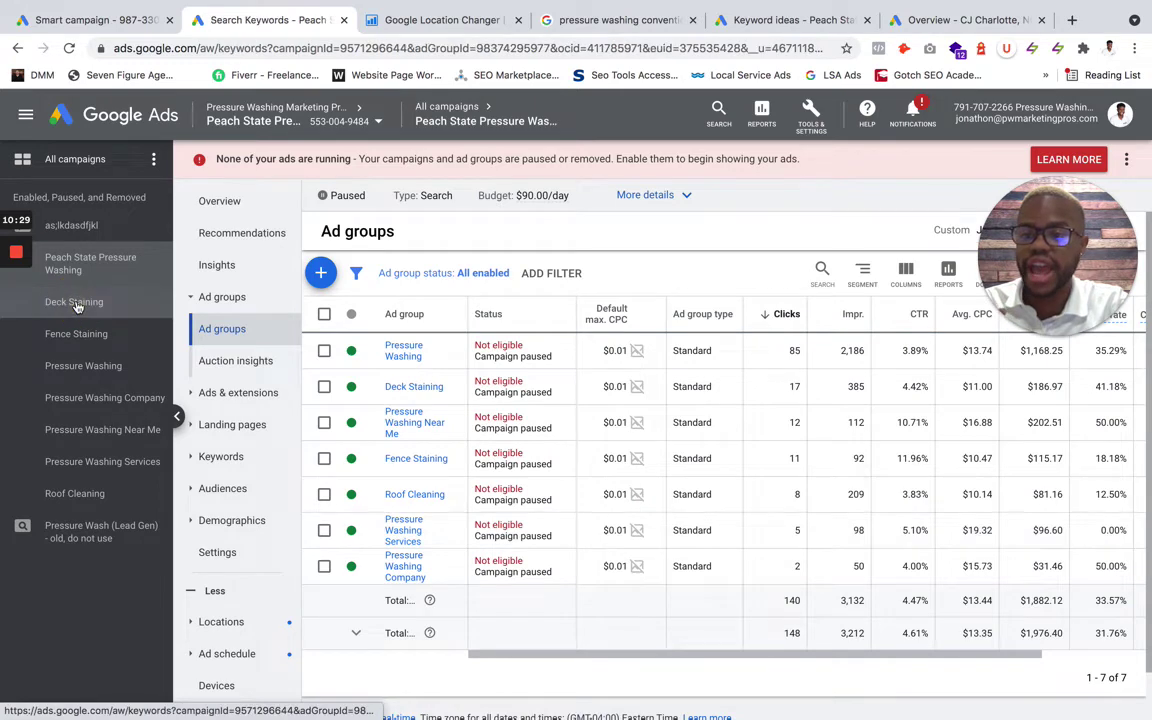
left_click(233, 305)
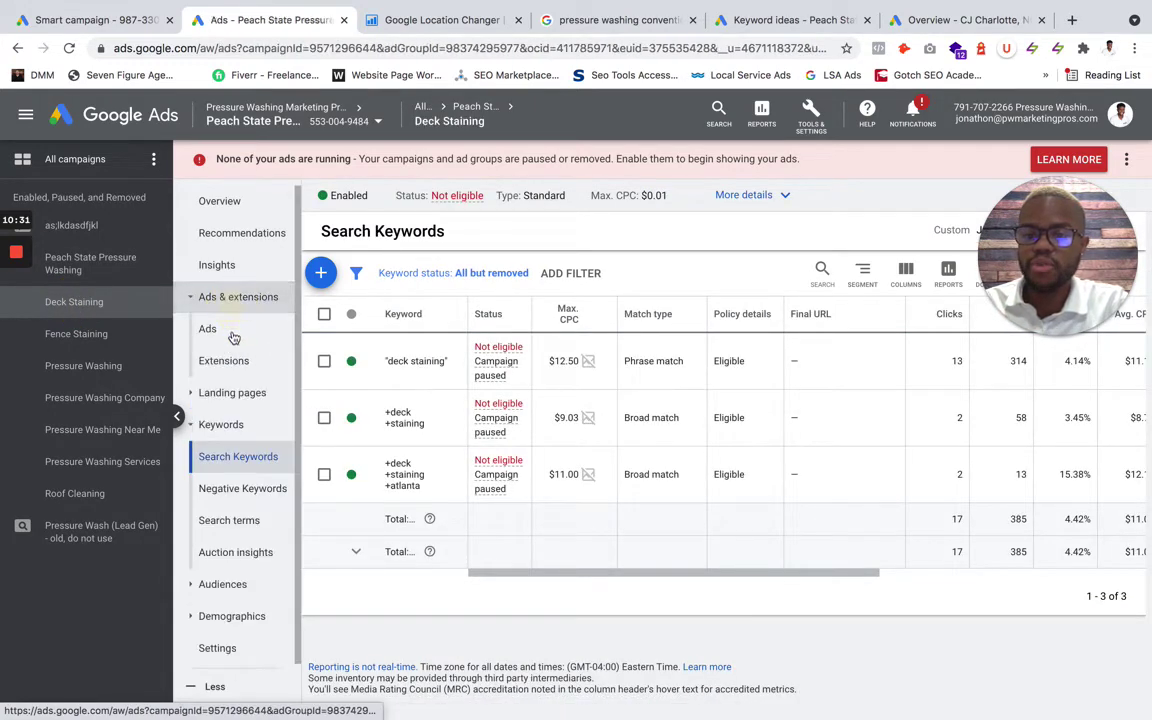
left_click(231, 331)
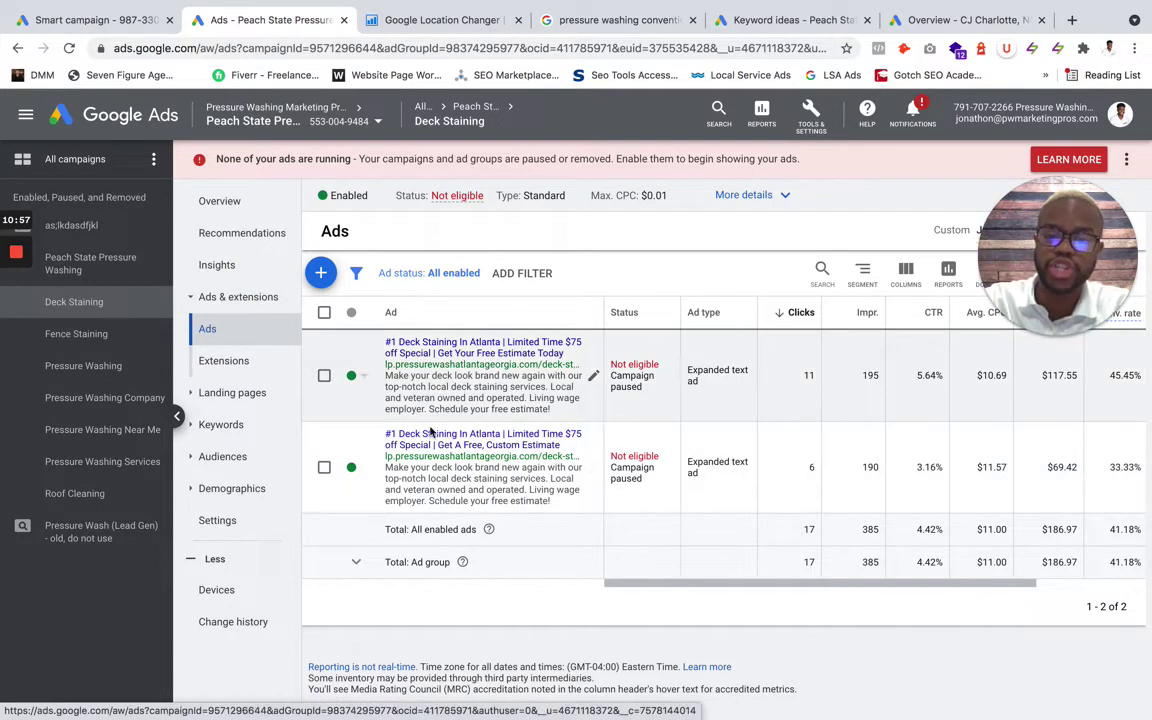
left_click(226, 425)
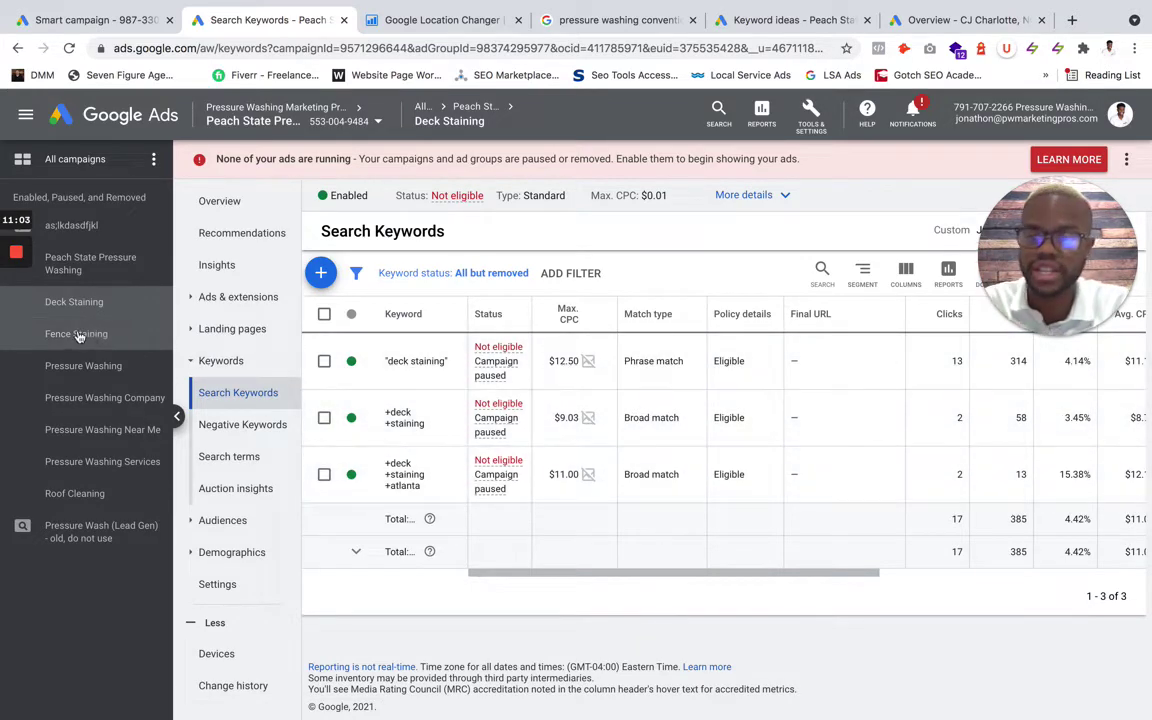
- Examine the search keywords and matching ads of the Fence Staining ad group
left_click(78, 334)
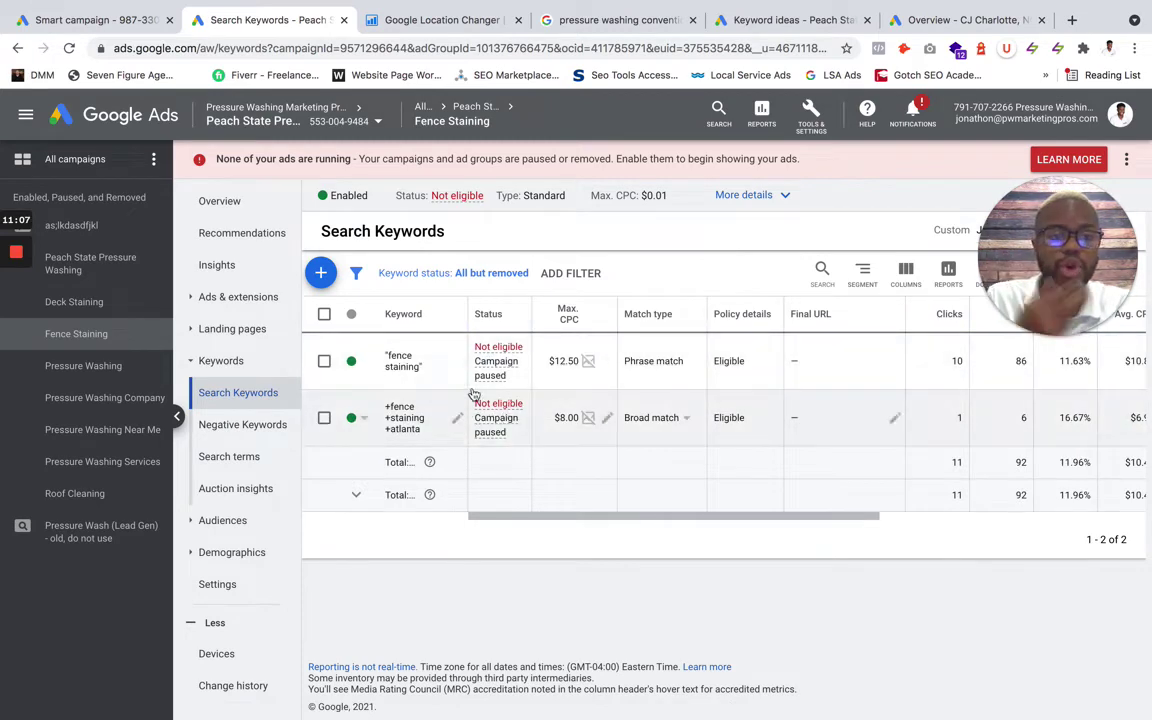
left_click(240, 297)
left_click(244, 328)
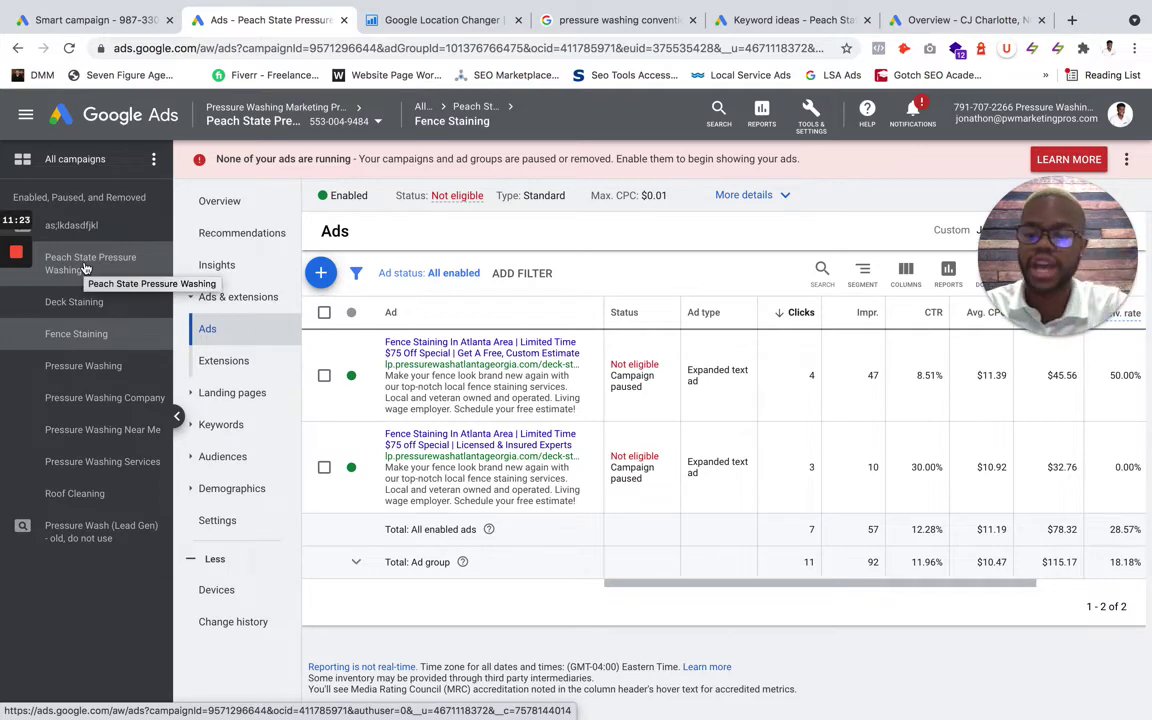
- Review the ads of the Pressure Washing Near Me ad group, including their conversion and cost per conversion figures
left_click(100, 430)
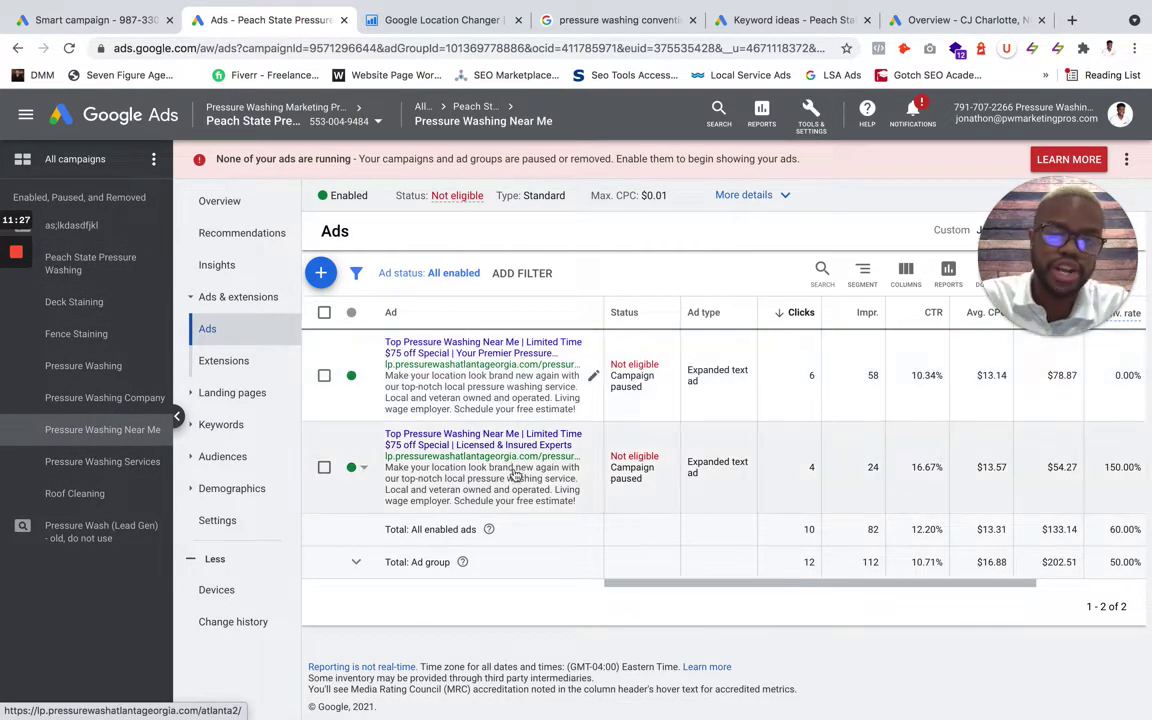
left_click_drag(800, 585, 1058, 582)
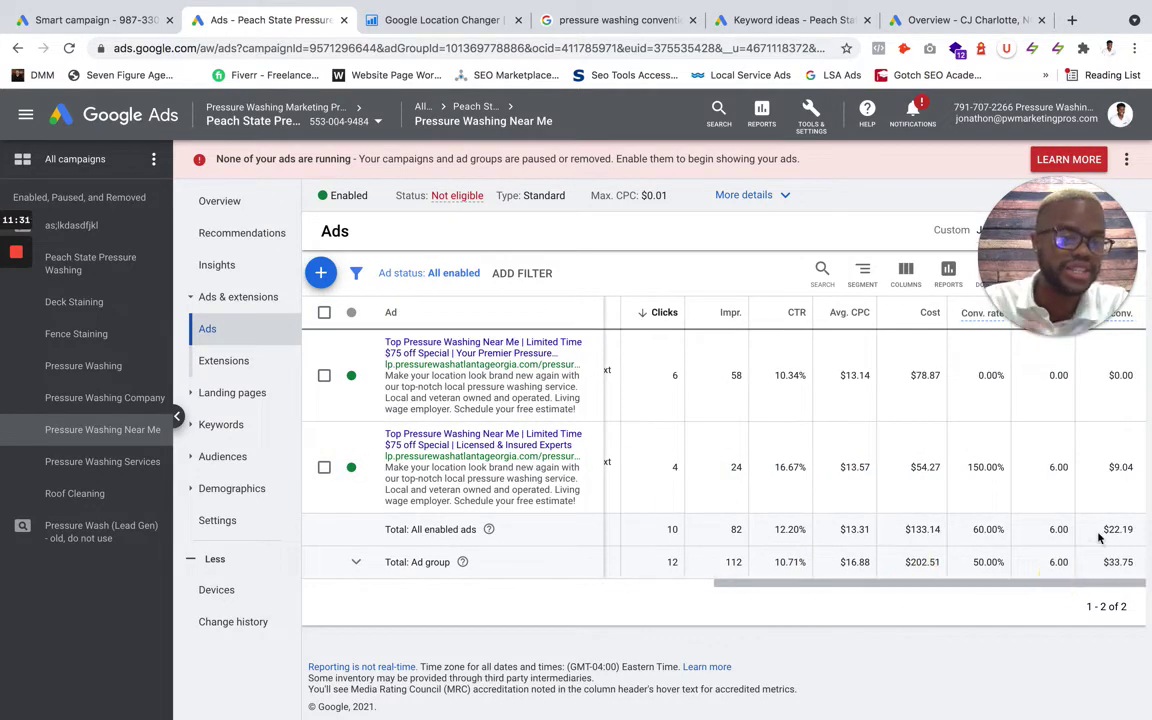
left_click_drag(800, 583, 532, 580)
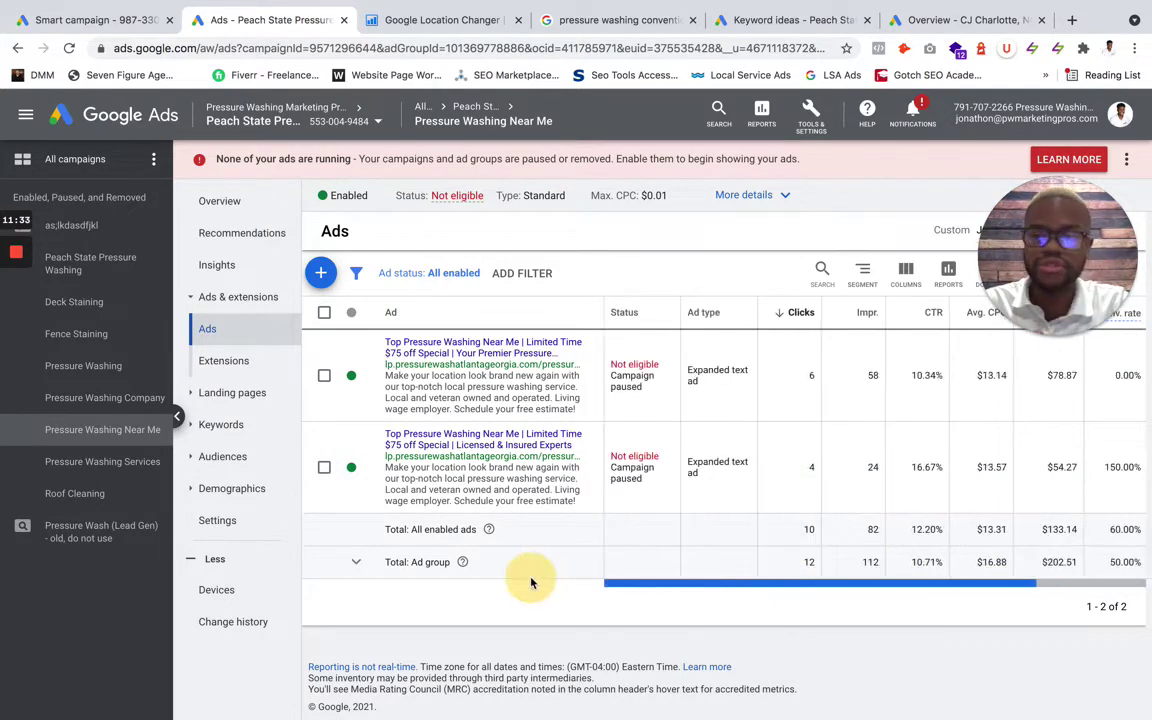
- Return to the Peach State Pressure Washing campaign and compare the conversion rates and cost per conversion of all its ad groups
left_click(70, 262)
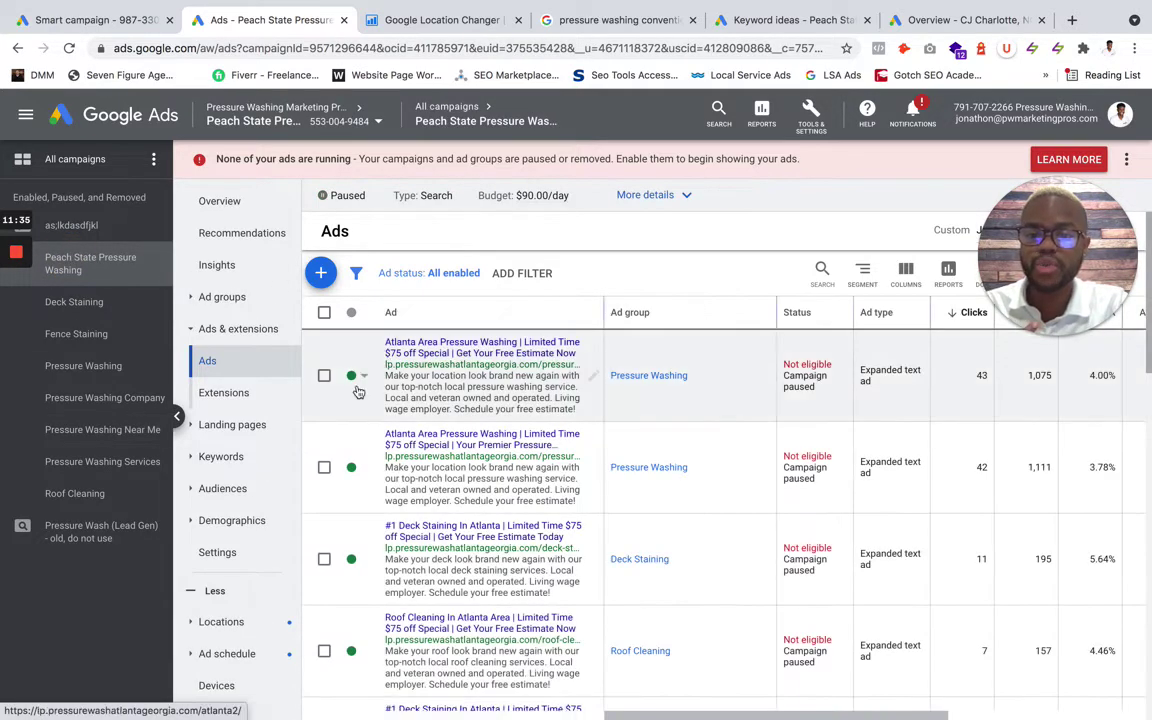
left_click(232, 204)
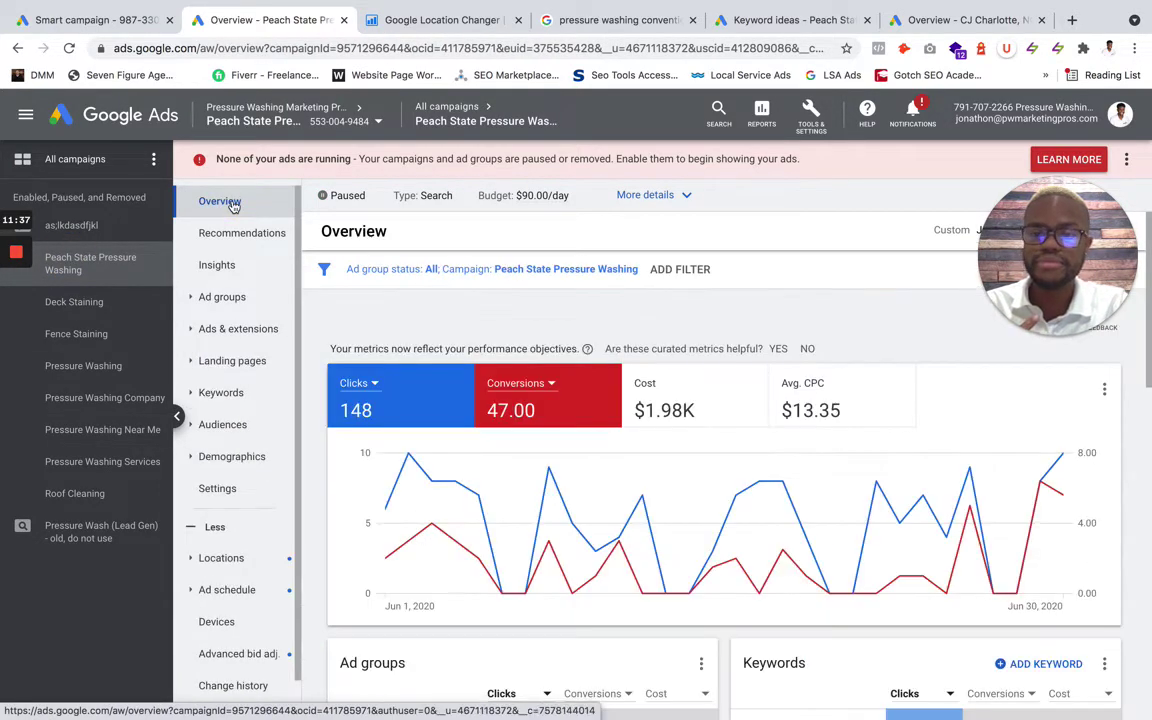
left_click(246, 300)
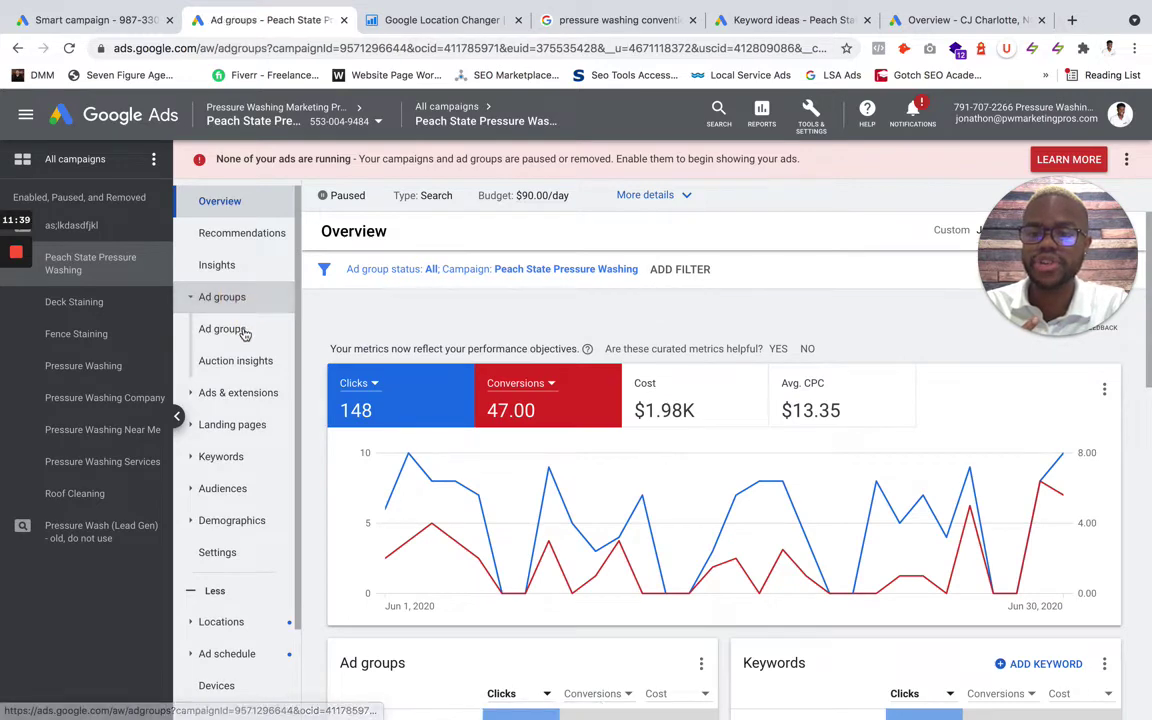
scroll(638, 581, "down", 1)
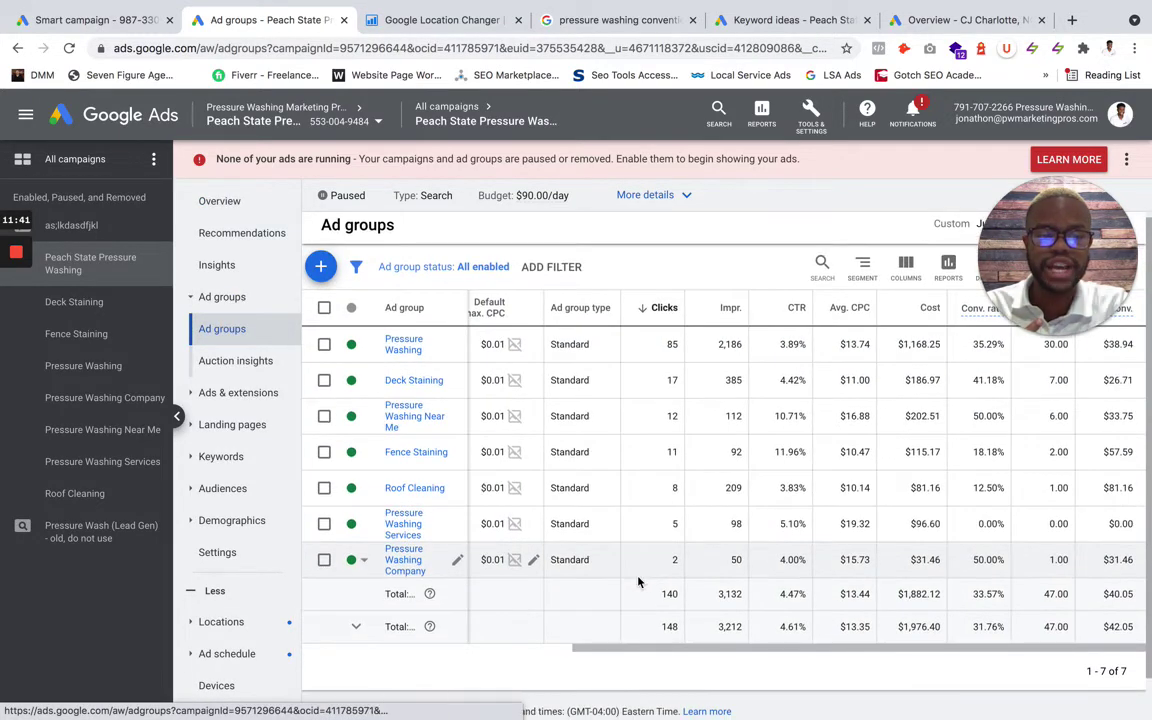
left_click_drag(1059, 234, 115, 540)
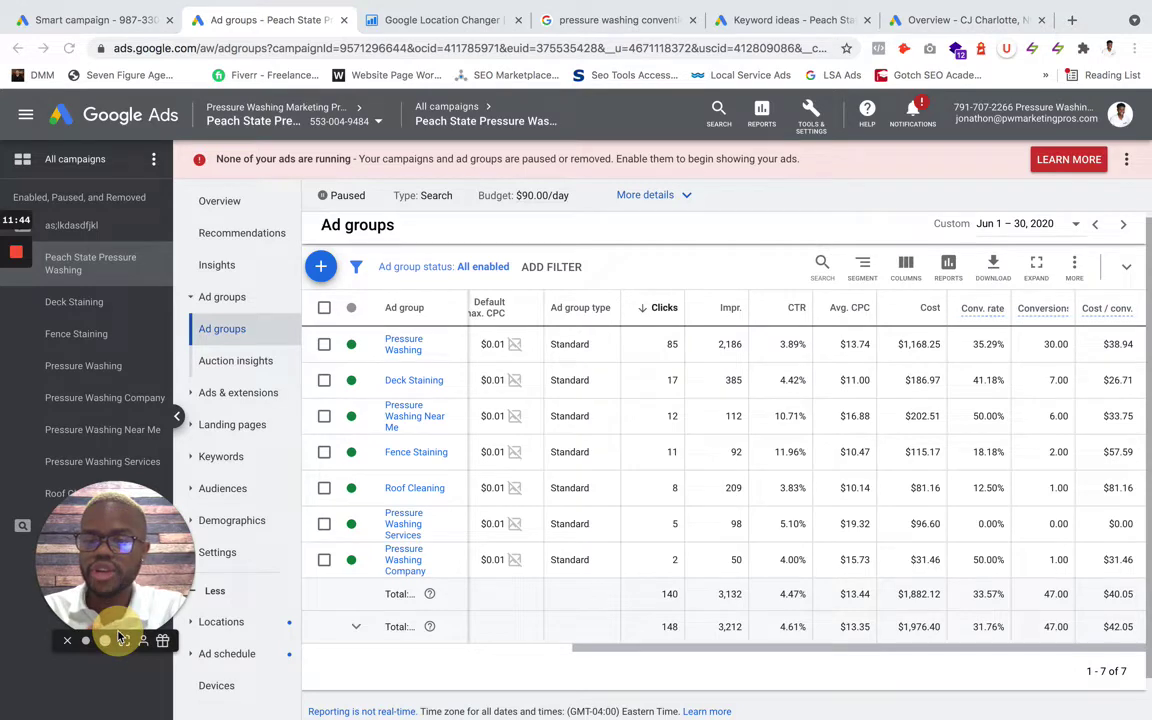
- Search Google in a new browser tab for "average conversion rate for google ads"
left_click(1075, 20)
type("av")
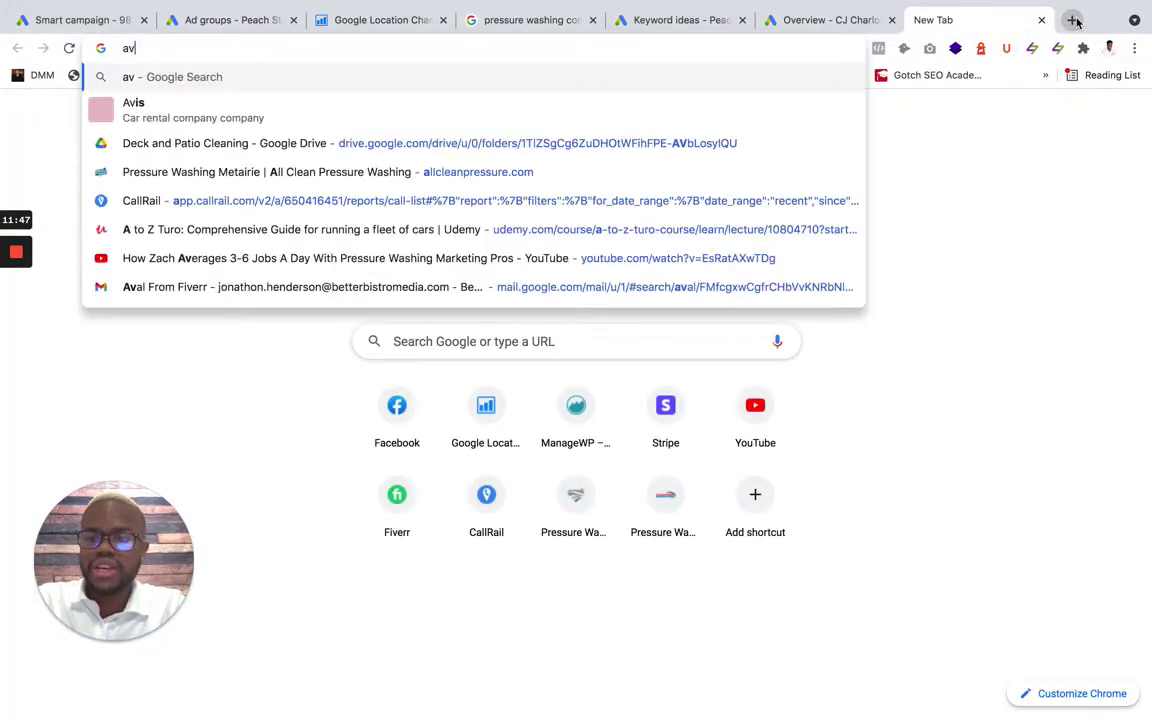
type("erag")
key("BackSpace")
key("BackSpace")
type("age conversion rate for google ads")
key("Return")
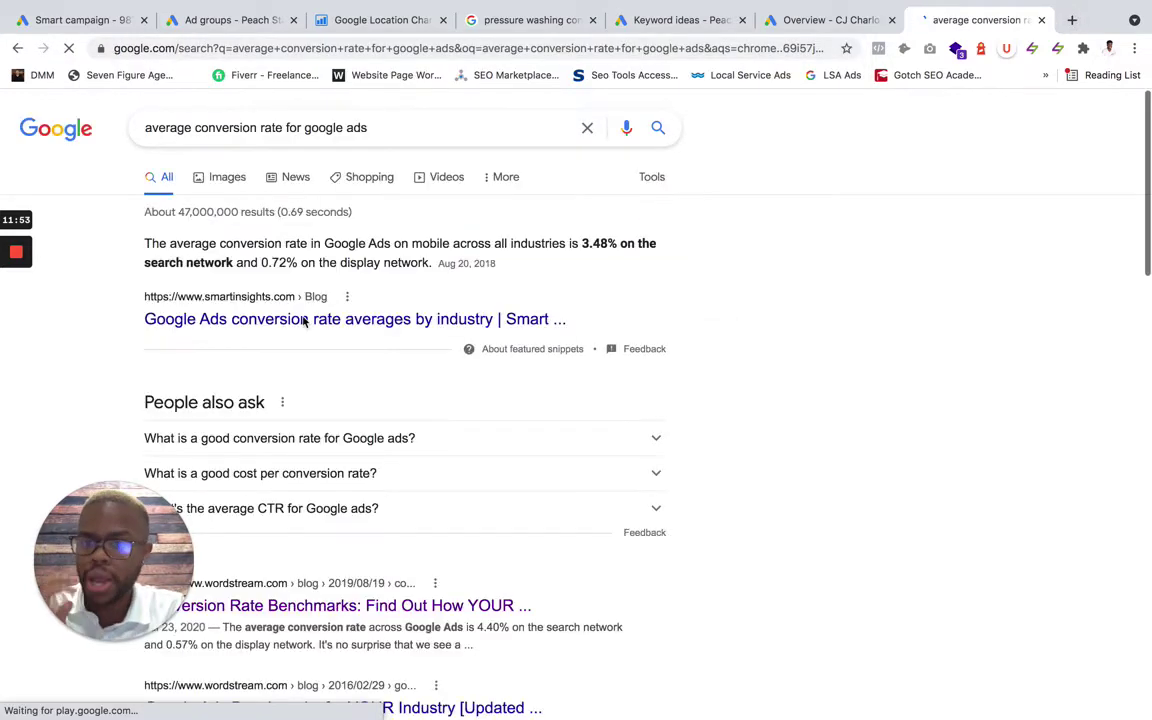
- Highlight the average search network conversion rate in the featured snippet, and open and skim WordStream's Conversion Rate Benchmarks article
double_click(603, 246)
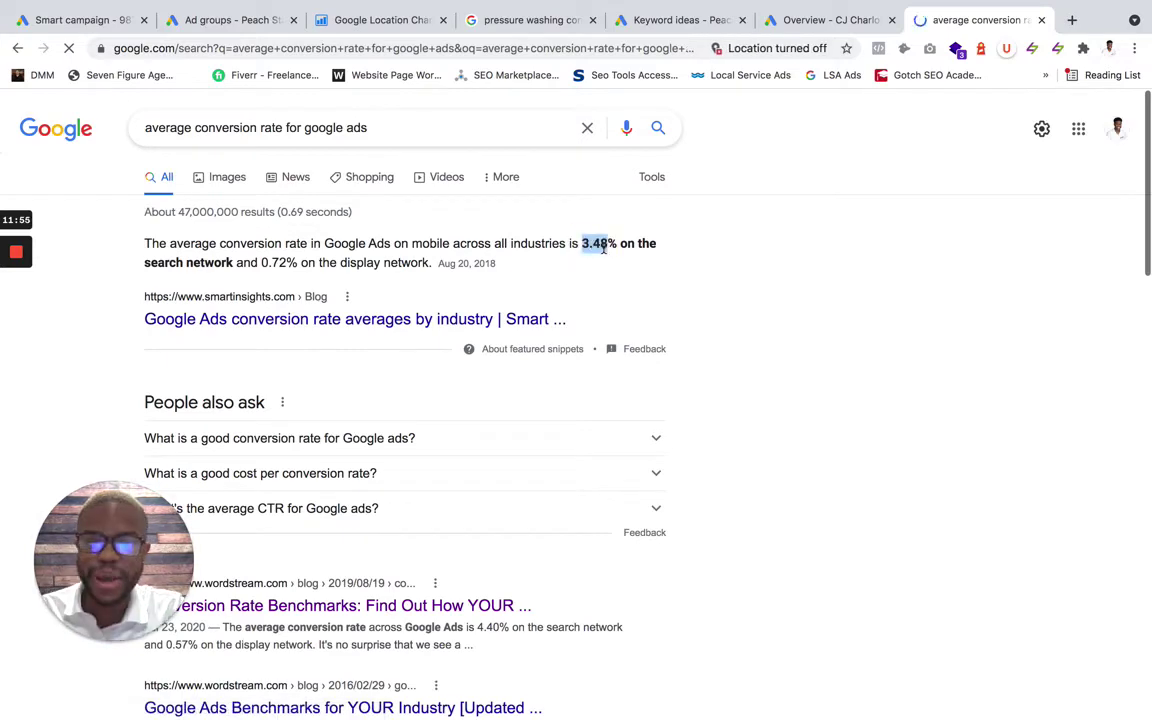
scroll(592, 242, "down", 3)
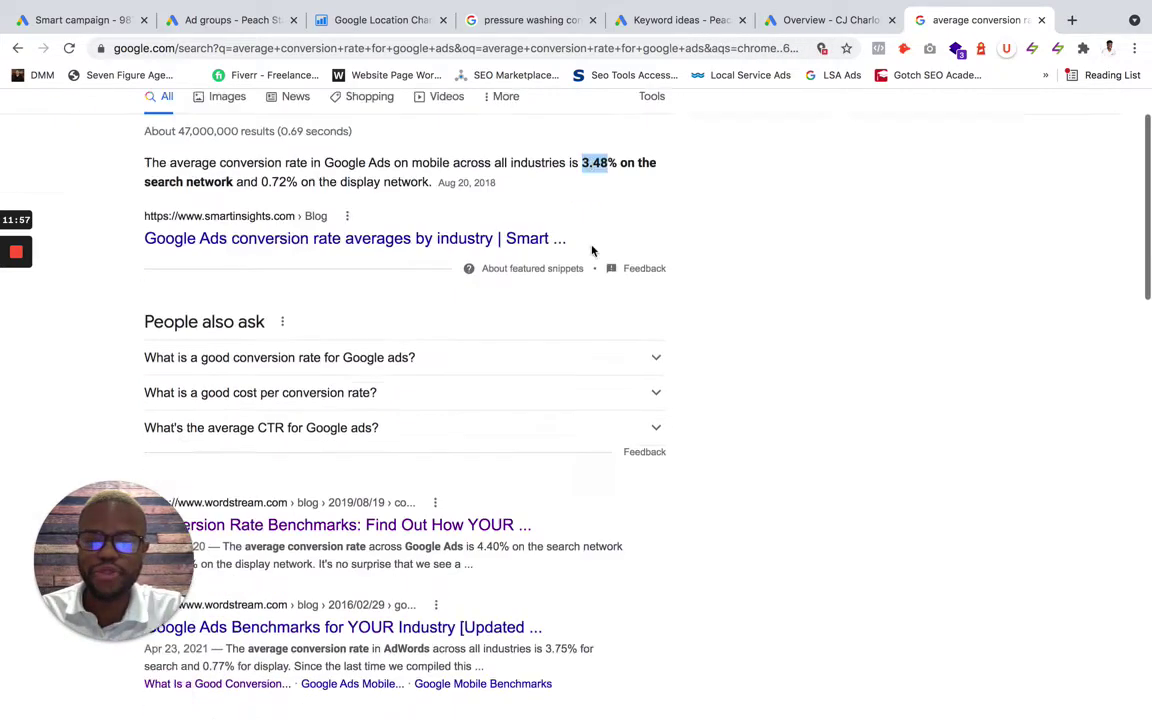
left_click(365, 387)
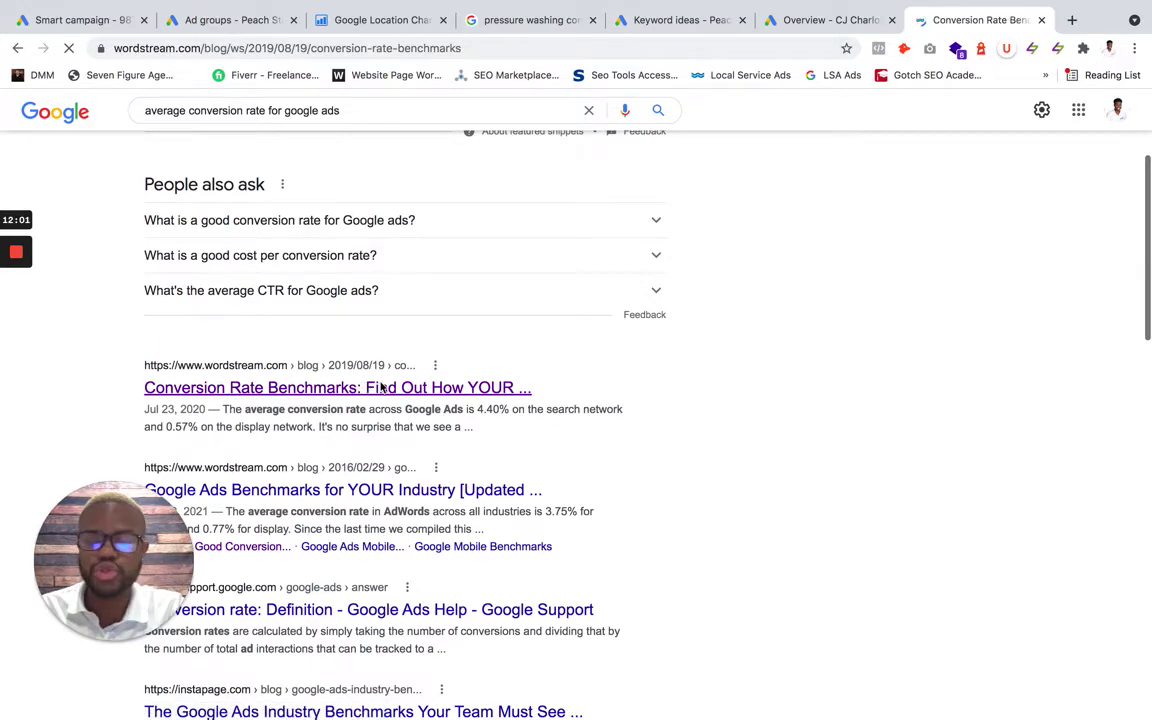
scroll(473, 368, "down", 3)
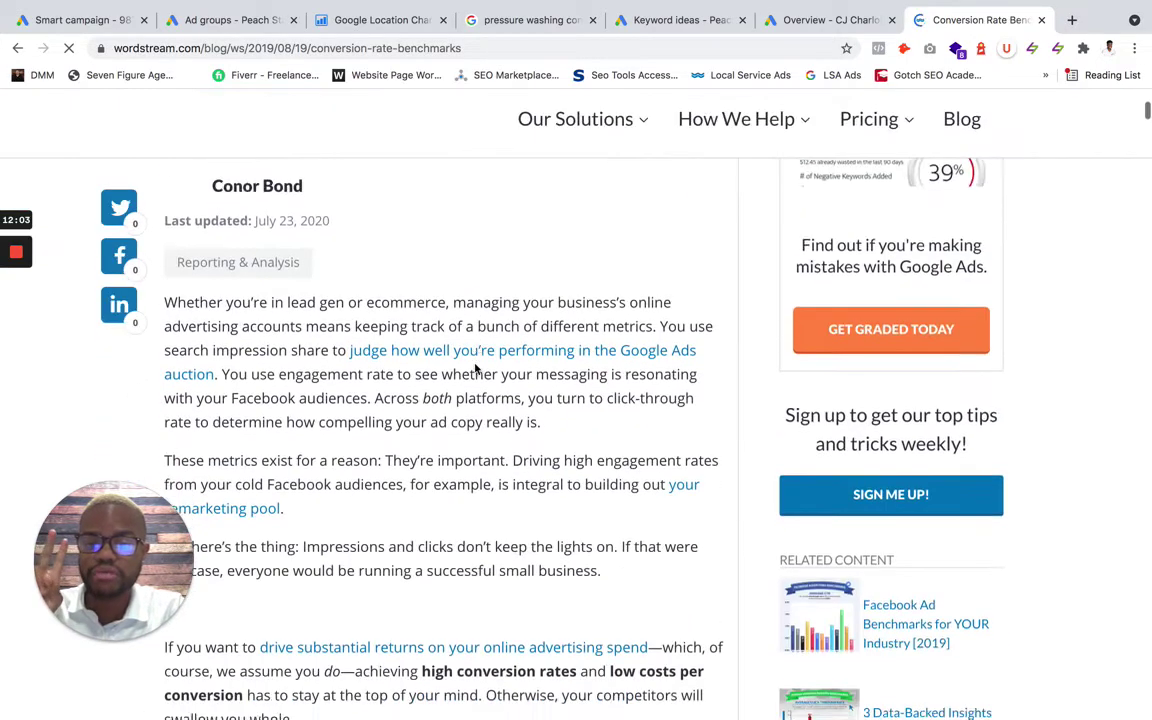
- Skim the opening of the Conversion Rate Benchmarks article and search the page for "10", cycling through the matches
scroll(475, 366, "down", 4)
scroll(475, 363, "down", 2)
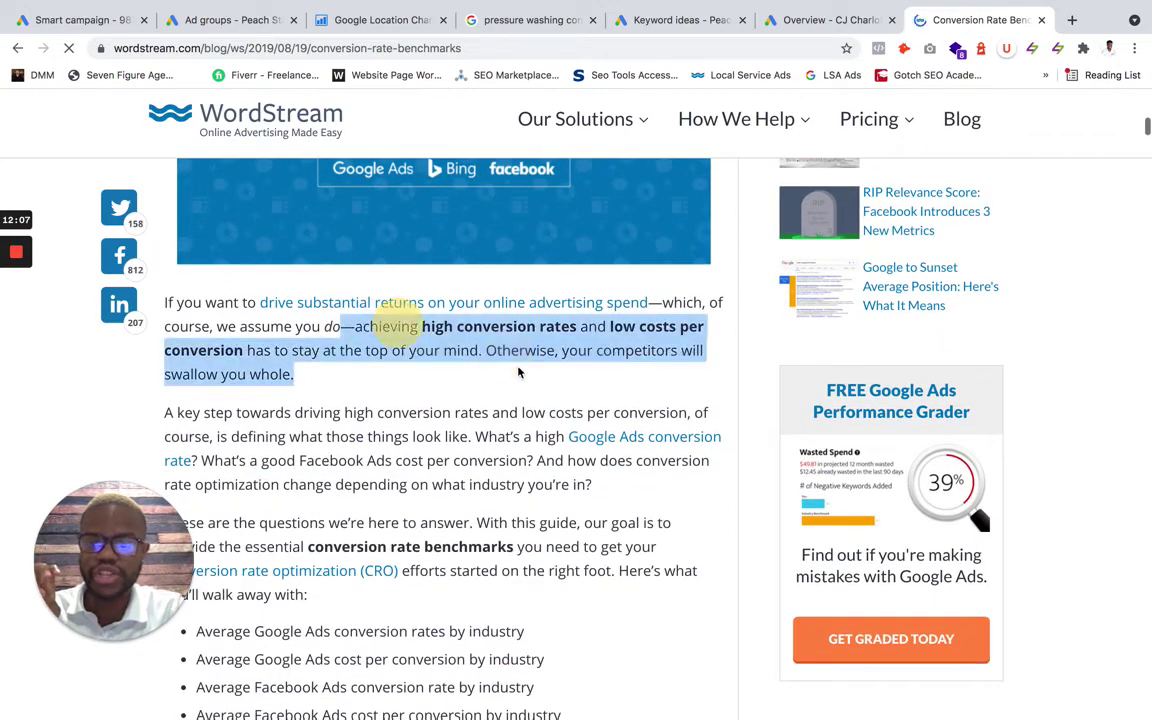
triple_click(517, 372)
left_click(520, 380)
scroll(520, 380, "up", 7)
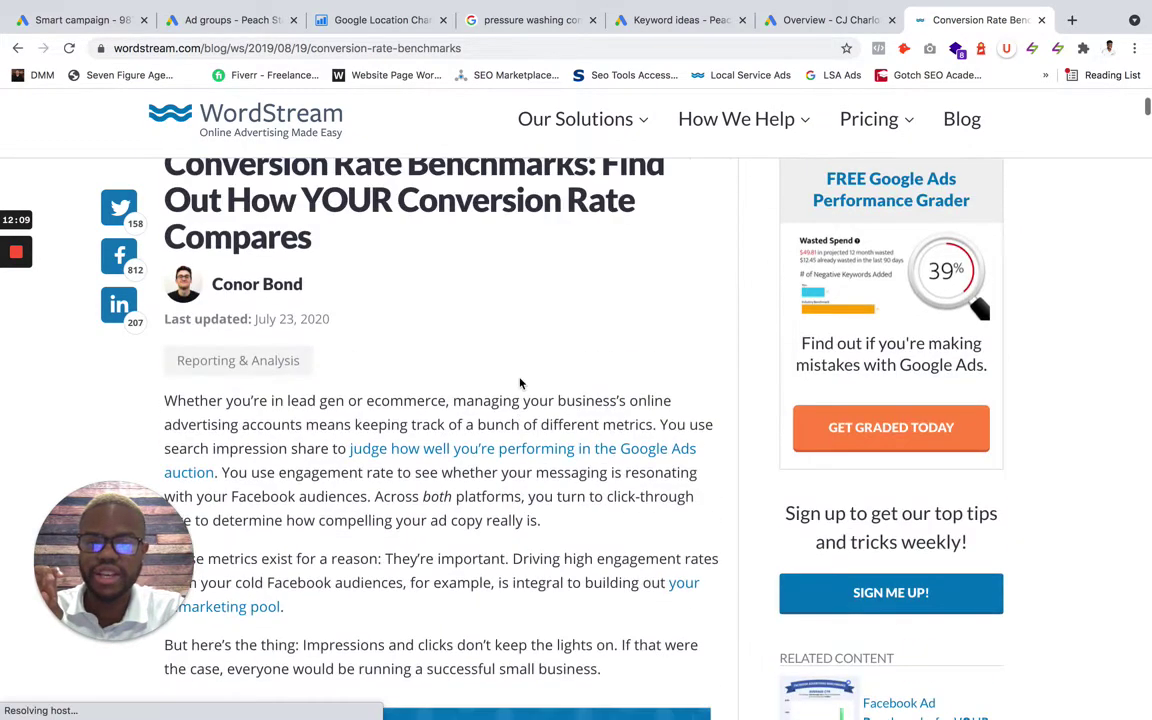
scroll(520, 380, "down", 1)
key("super+f")
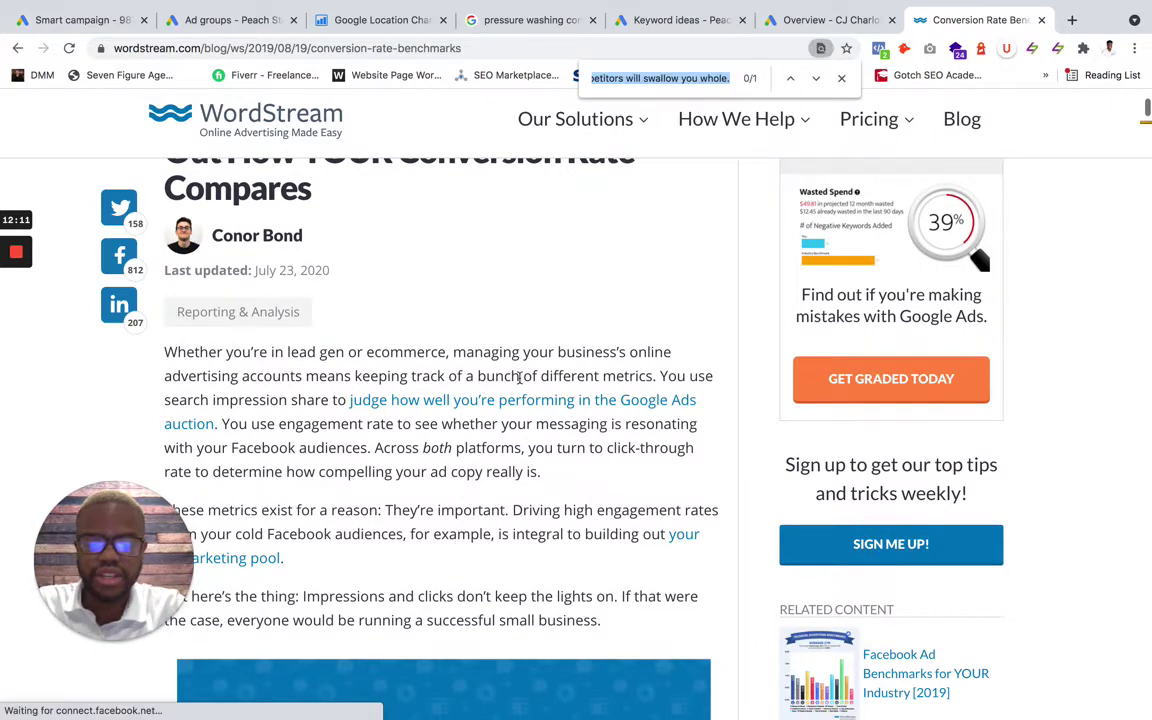
type("10")
key("Return")
key("Return")
key("Return")
key("Return")
key("Return")
key("Return")
key("Return")
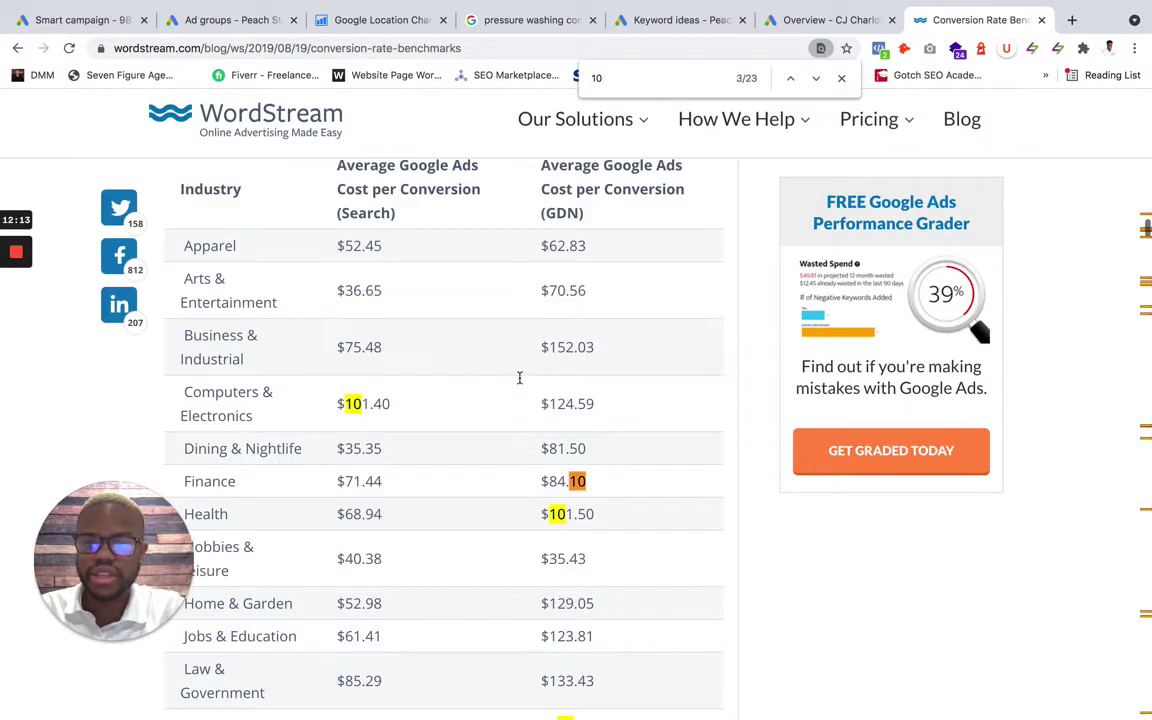
- Examine the article's table of average Google Ads conversion rates by industry and its list of covered benchmarks
scroll(450, 380, "up", 10)
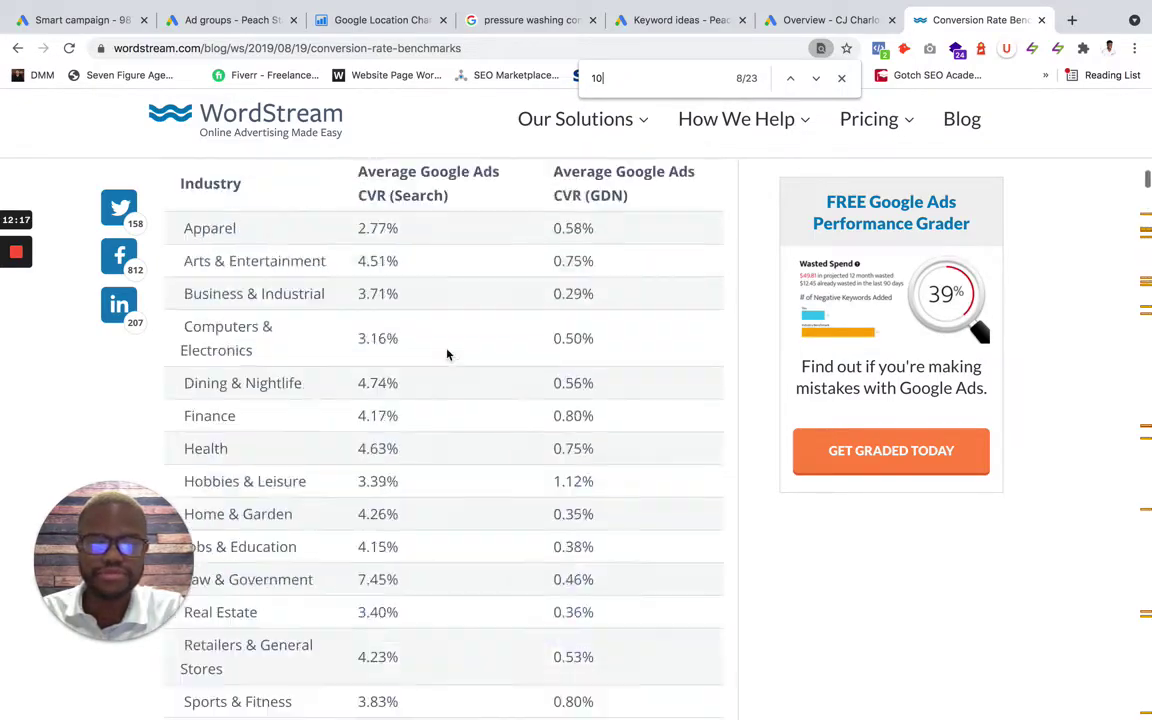
scroll(447, 354, "up", 15)
scroll(447, 354, "down", 10)
scroll(447, 354, "down", 2)
scroll(447, 354, "up", 8)
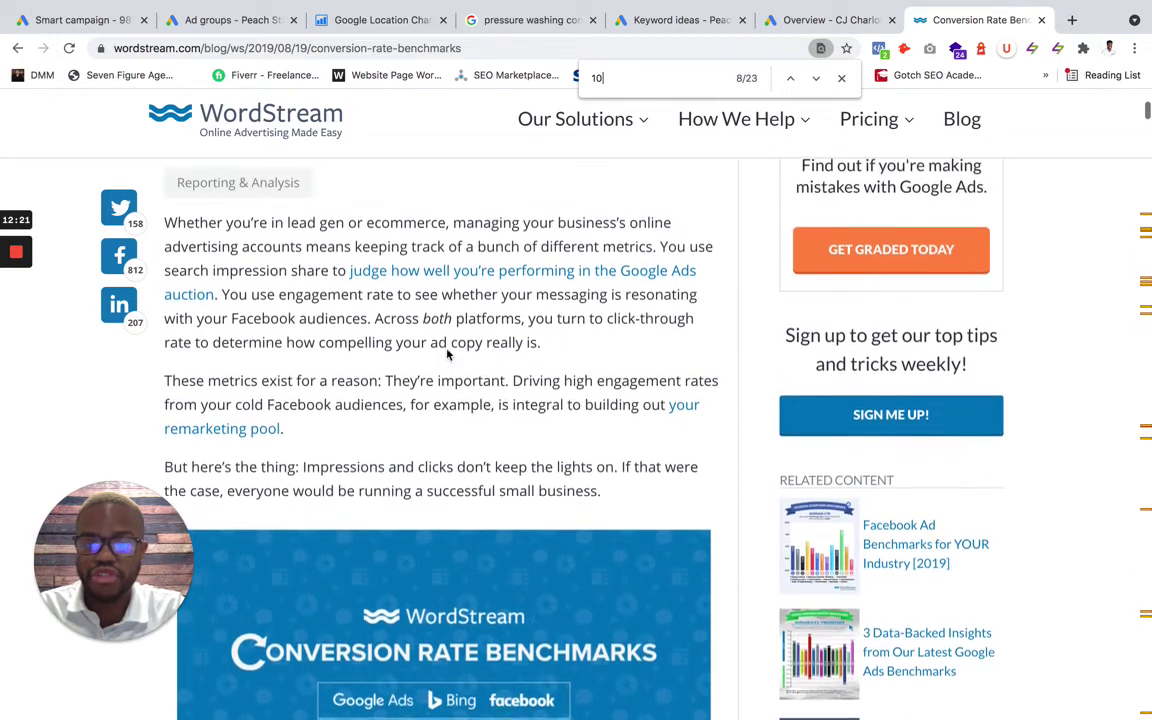
scroll(447, 354, "up", 1)
scroll(447, 354, "down", 8)
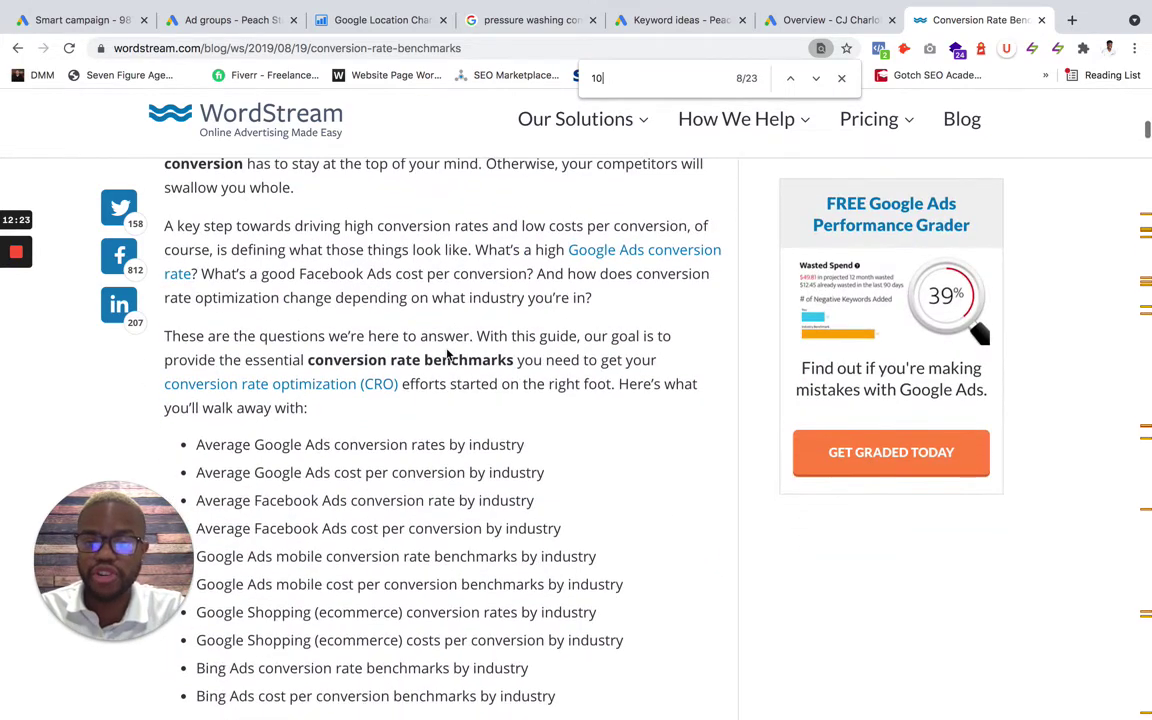
scroll(447, 354, "down", 6)
scroll(347, 329, "up", 1)
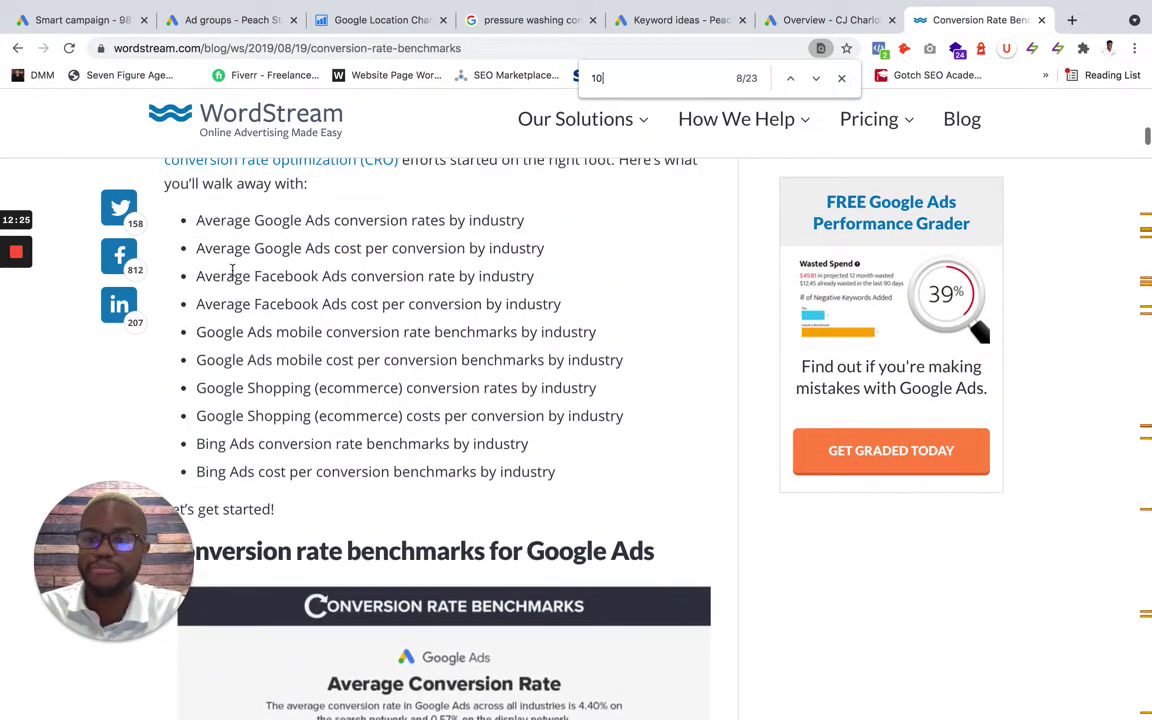
- Go back to Google, search for "good conversion rate for google ads", and highlight the top 25% of companies' conversion rate in the snippet
left_click(17, 50)
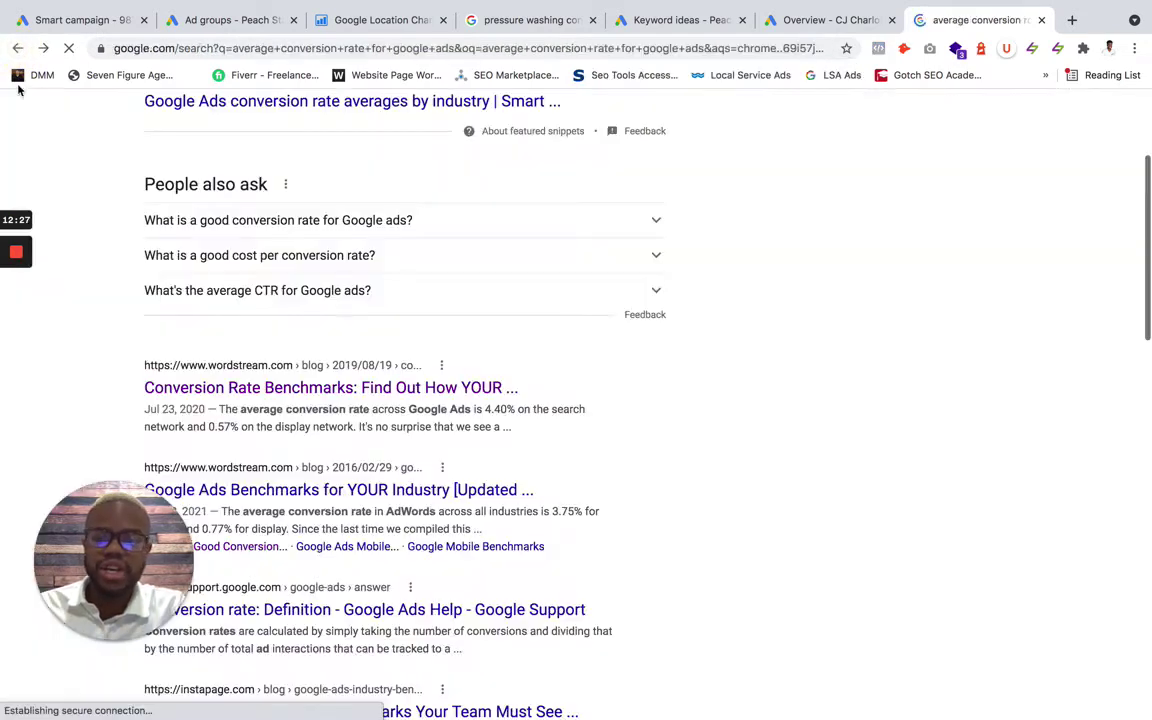
double_click(596, 245)
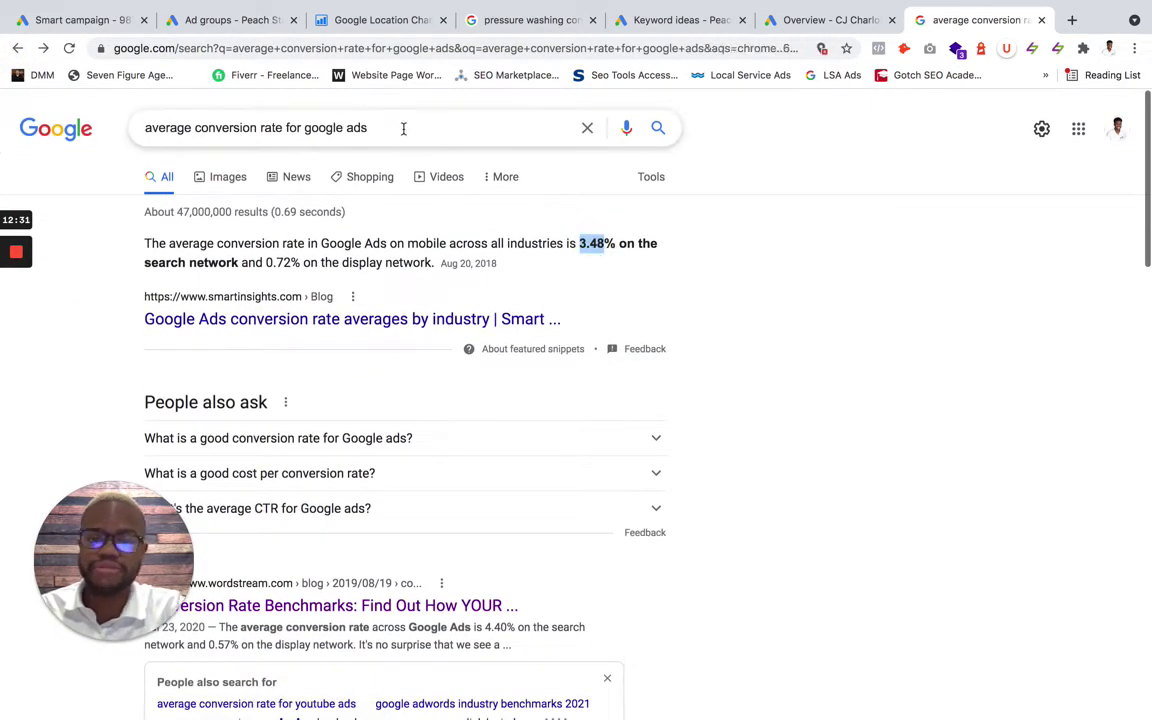
left_click_drag(404, 128, 103, 123)
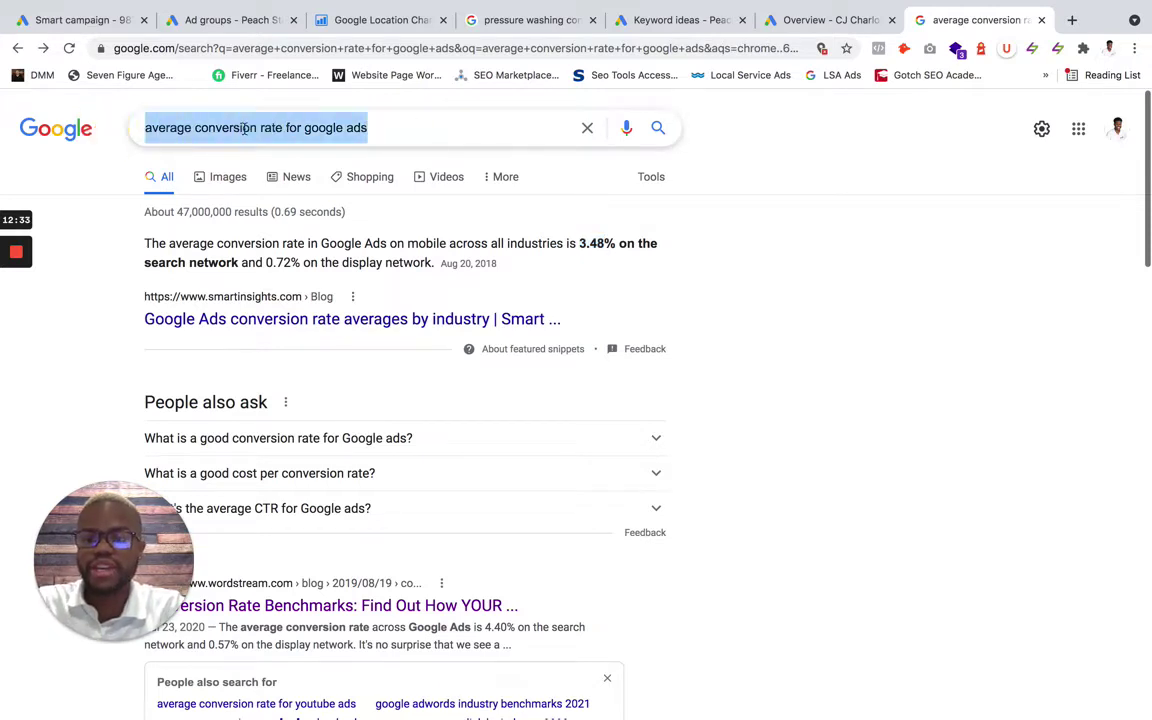
type("good c")
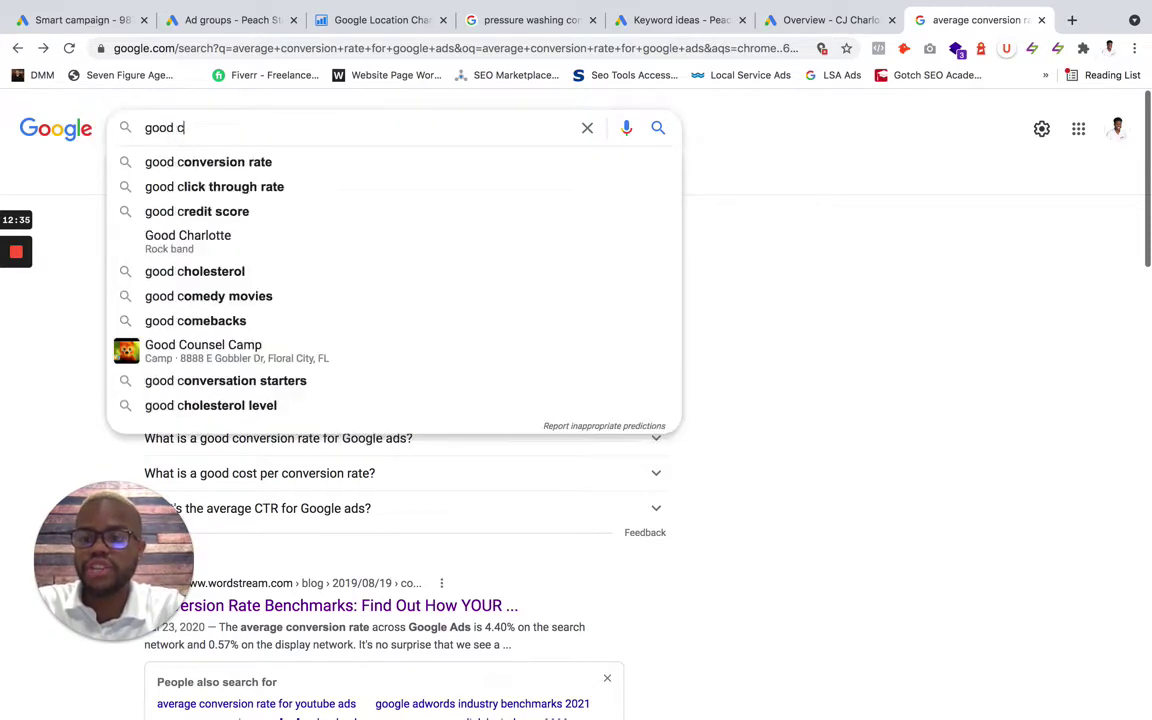
type("onversion rate")
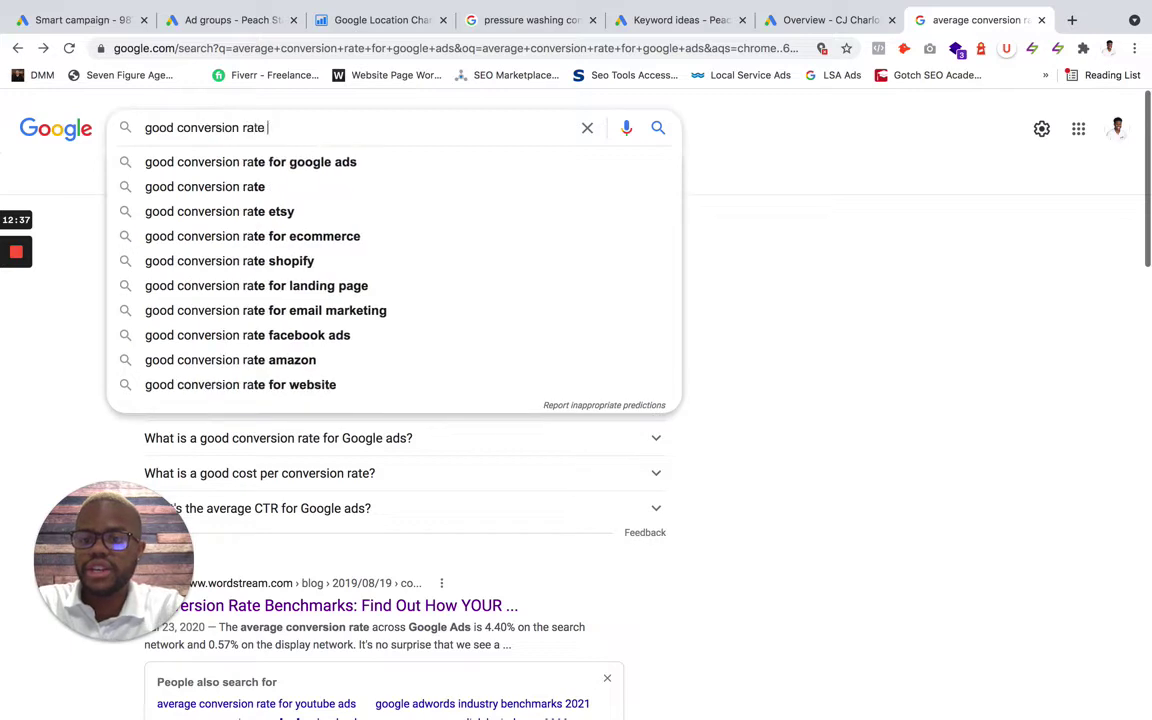
left_click(235, 163)
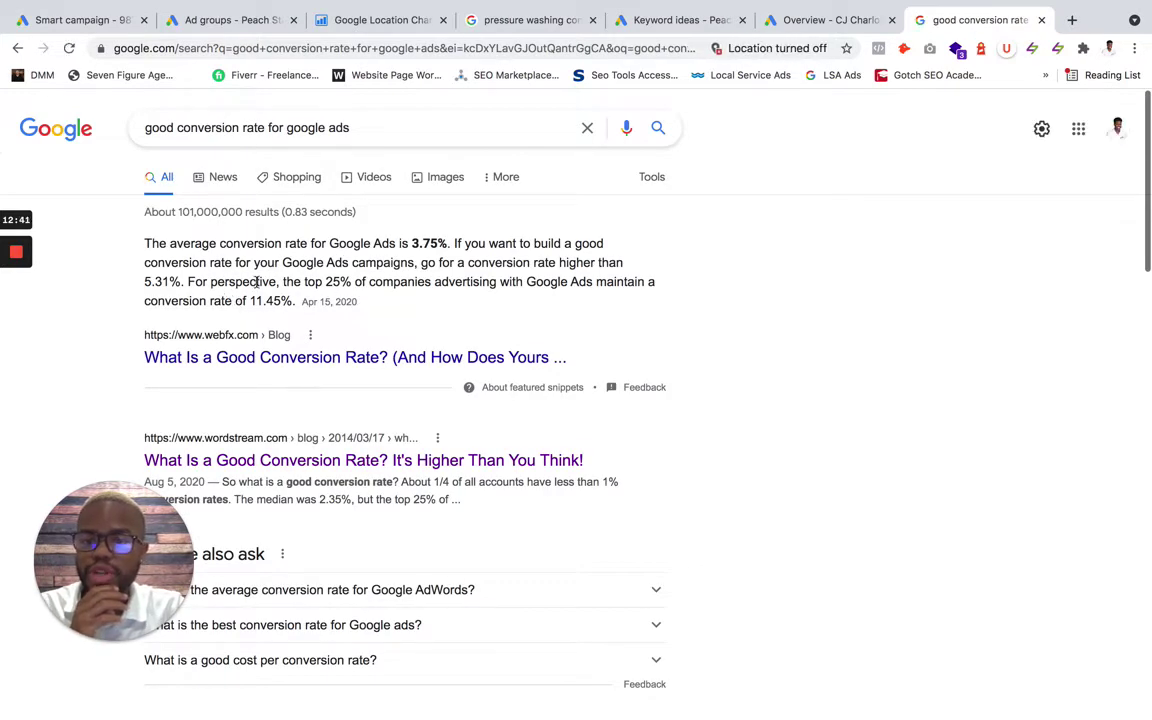
left_click_drag(326, 284, 593, 287)
left_click_drag(250, 301, 283, 301)
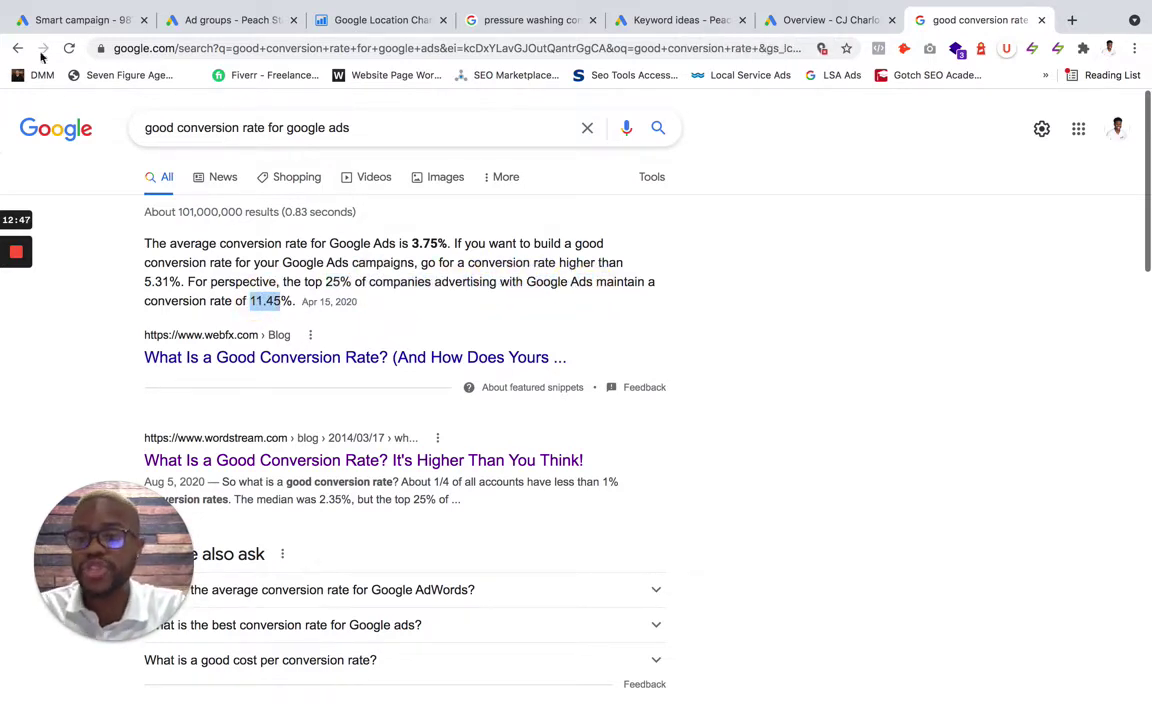
- Return to the Peach State Pressure Washing ad groups and highlight individual conversion rates and both totals for comparison
left_click(62, 24)
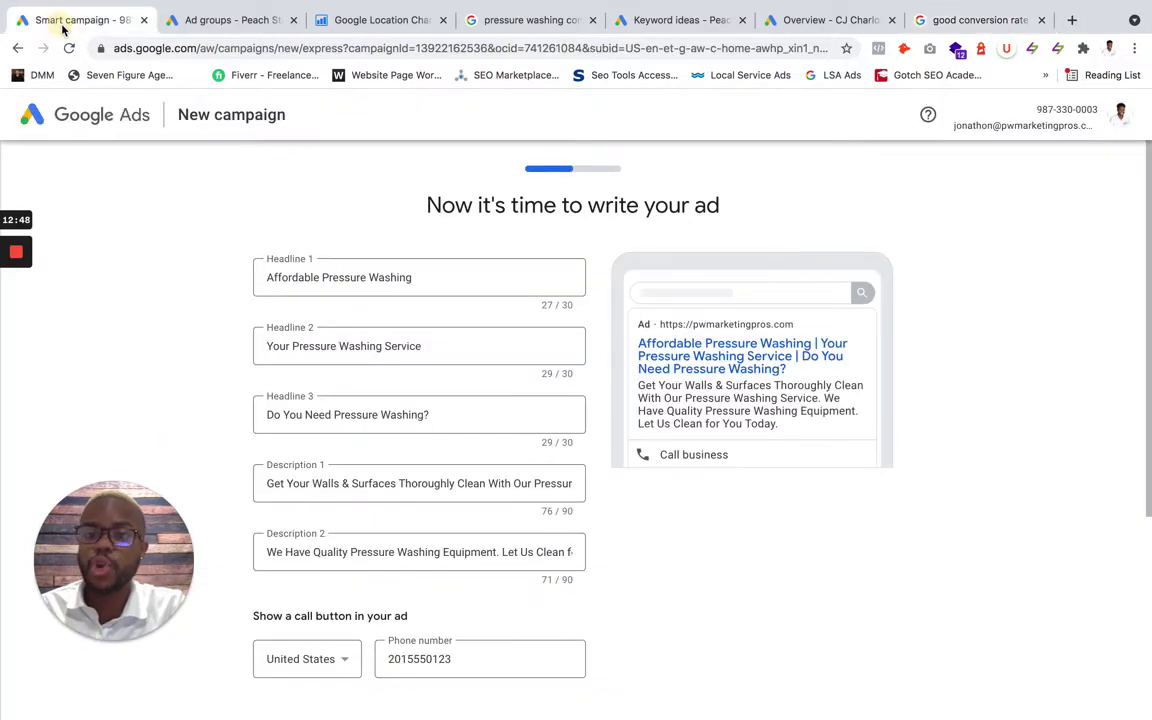
left_click(203, 17)
left_click_drag(810, 650, 922, 650)
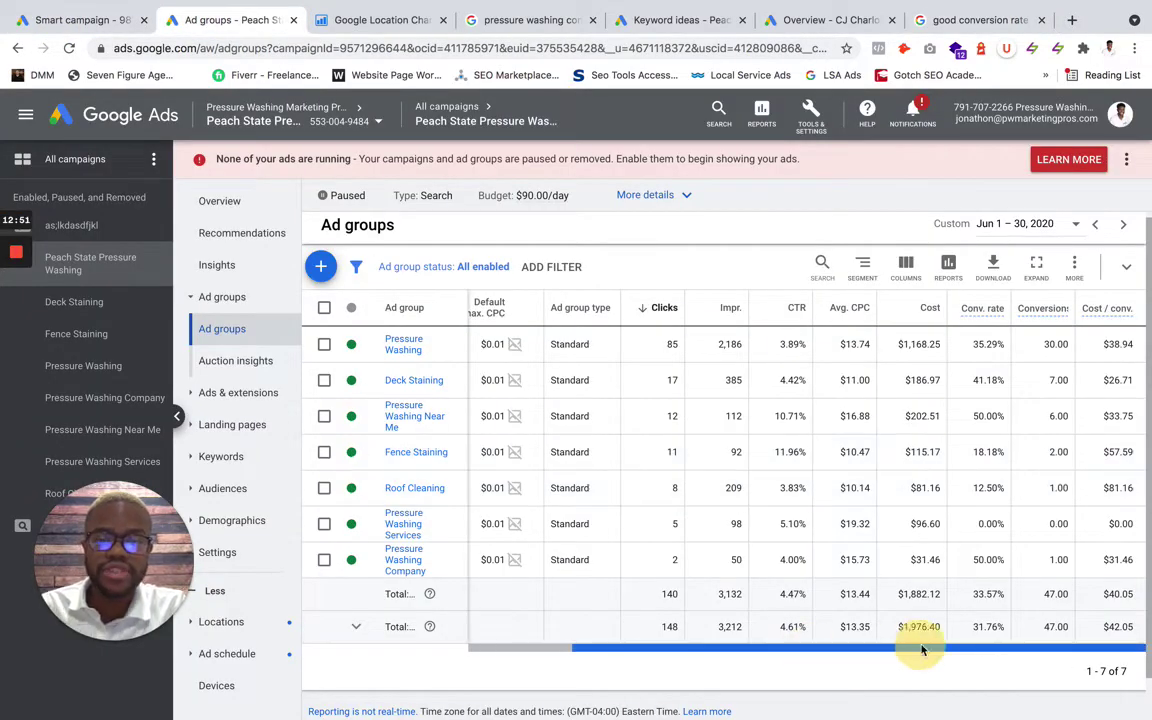
double_click(990, 343)
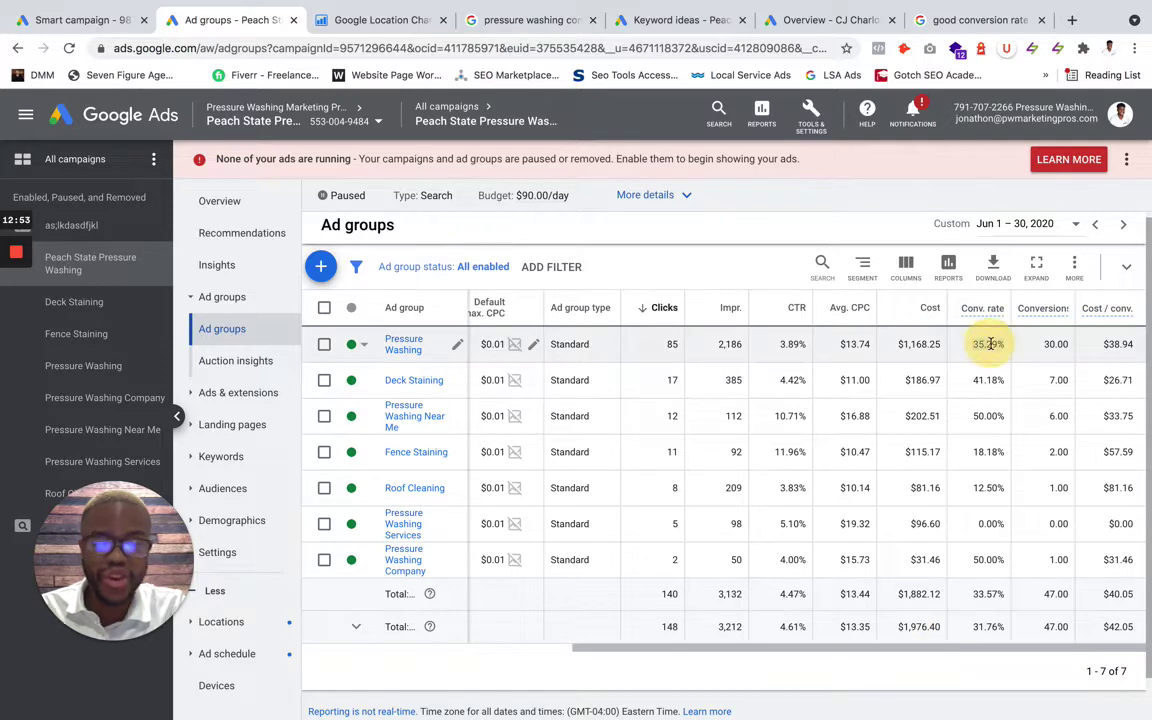
left_click(987, 380)
double_click(987, 380)
double_click(988, 415)
double_click(989, 452)
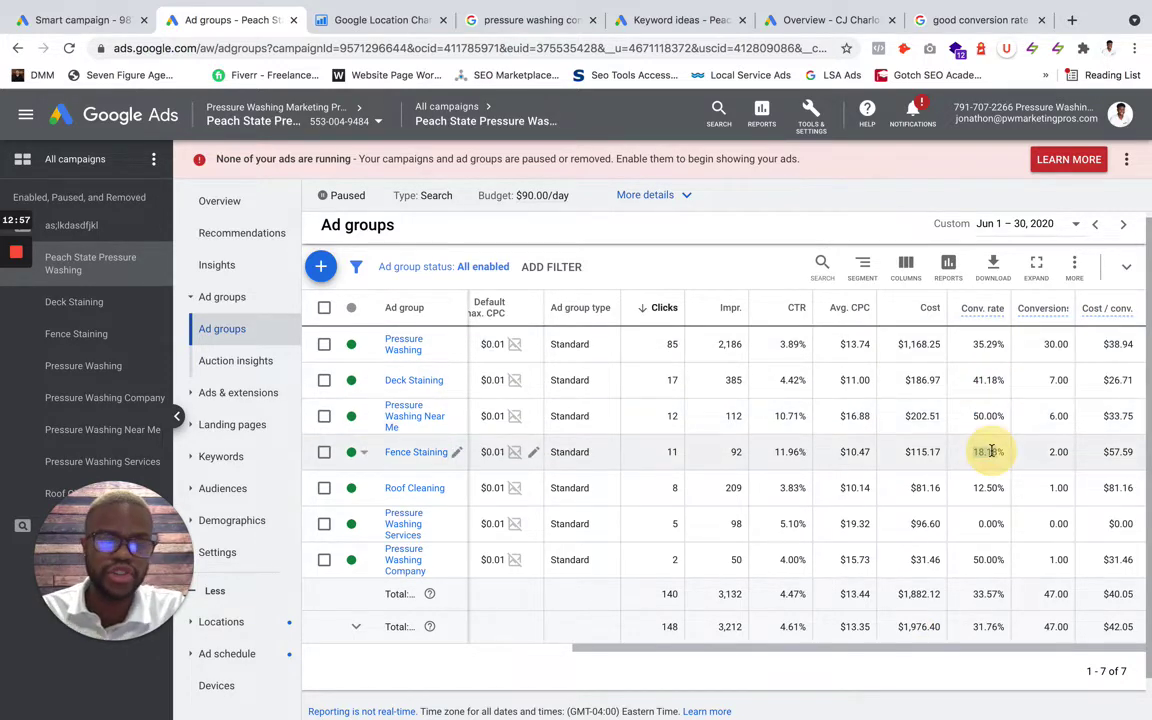
double_click(988, 594)
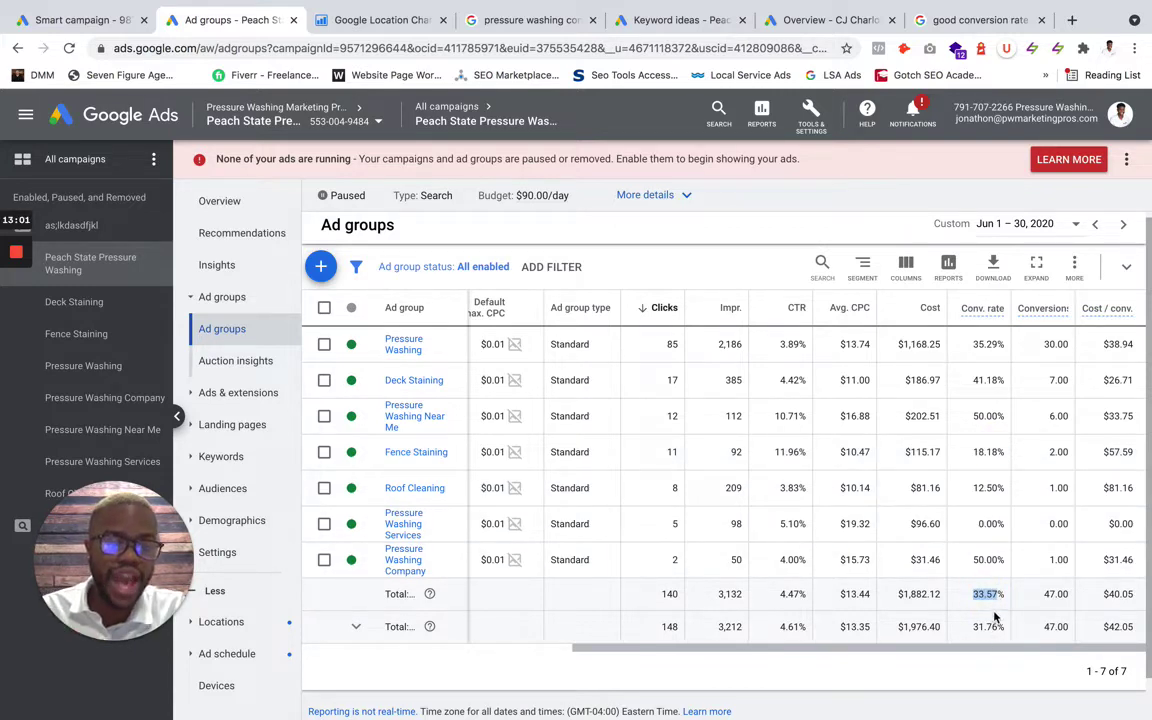
left_click(992, 594)
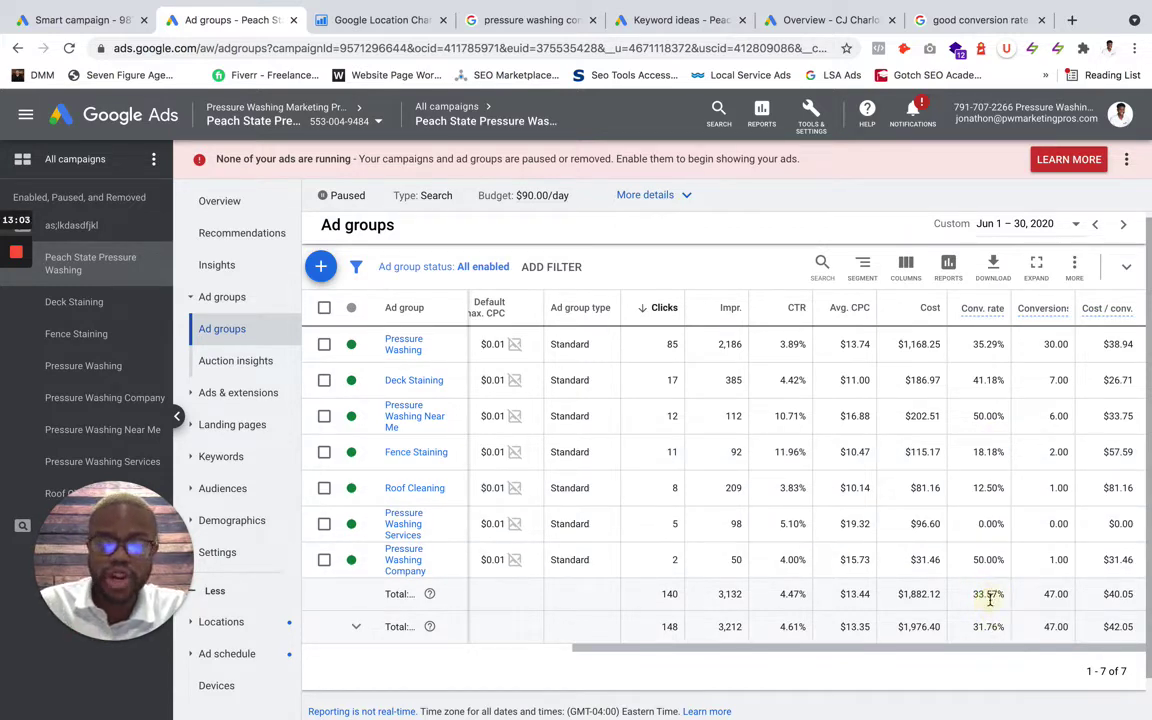
double_click(989, 627)
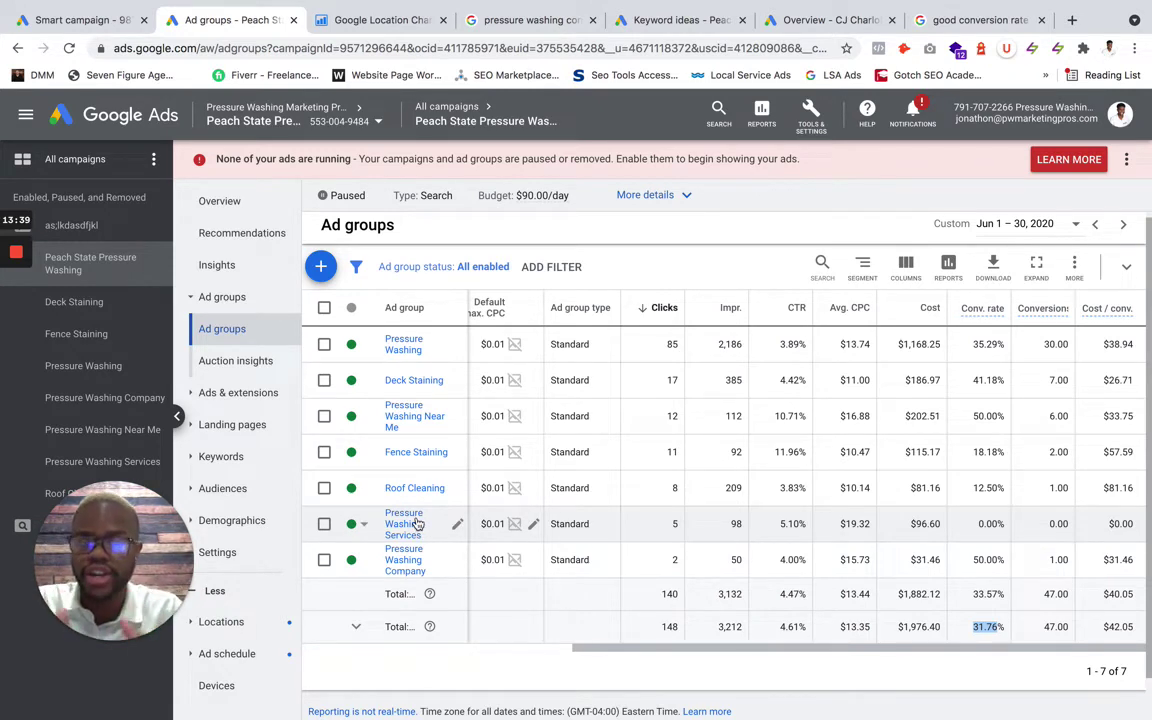
- Switch to the PowerPoint slideshow and advance to the slide "Not Having a Landing Page For Different Services"
mouse_move(589, 700)
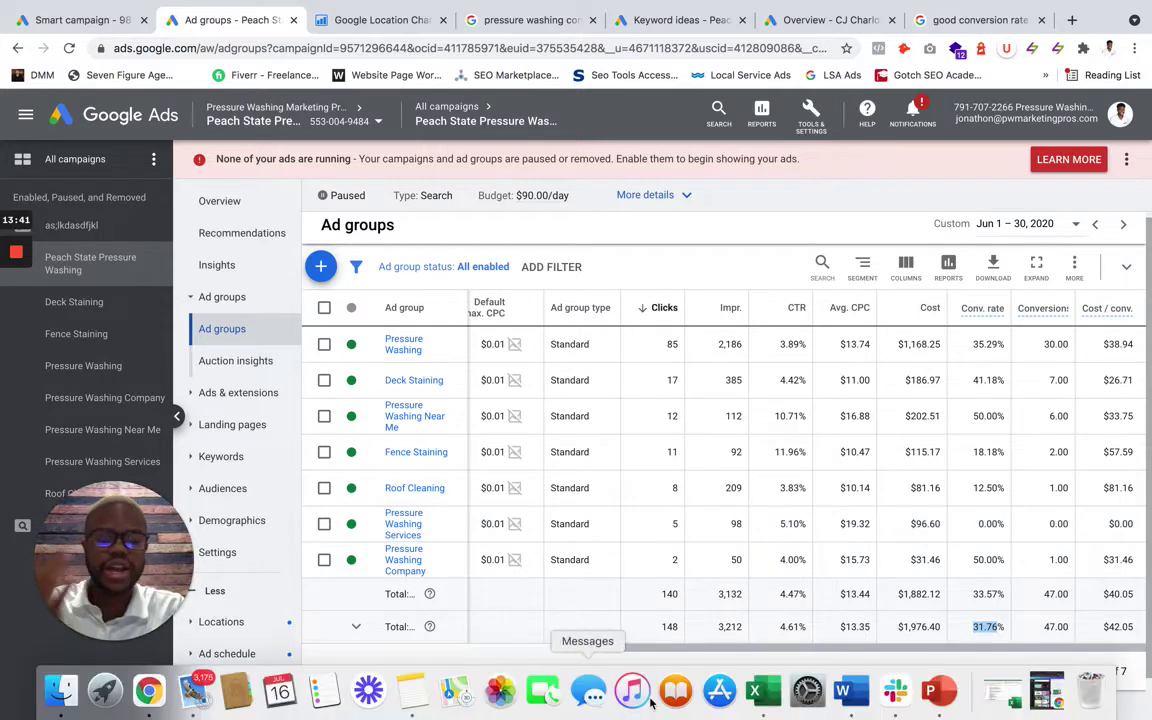
left_click(940, 696)
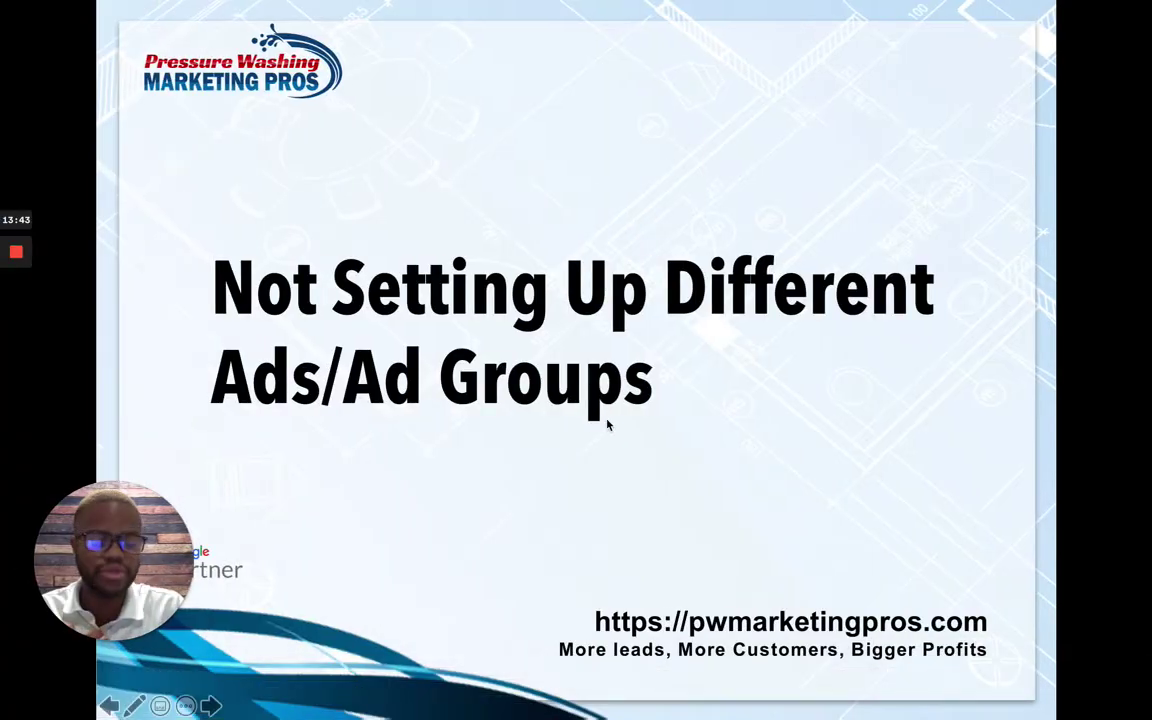
key("Right")
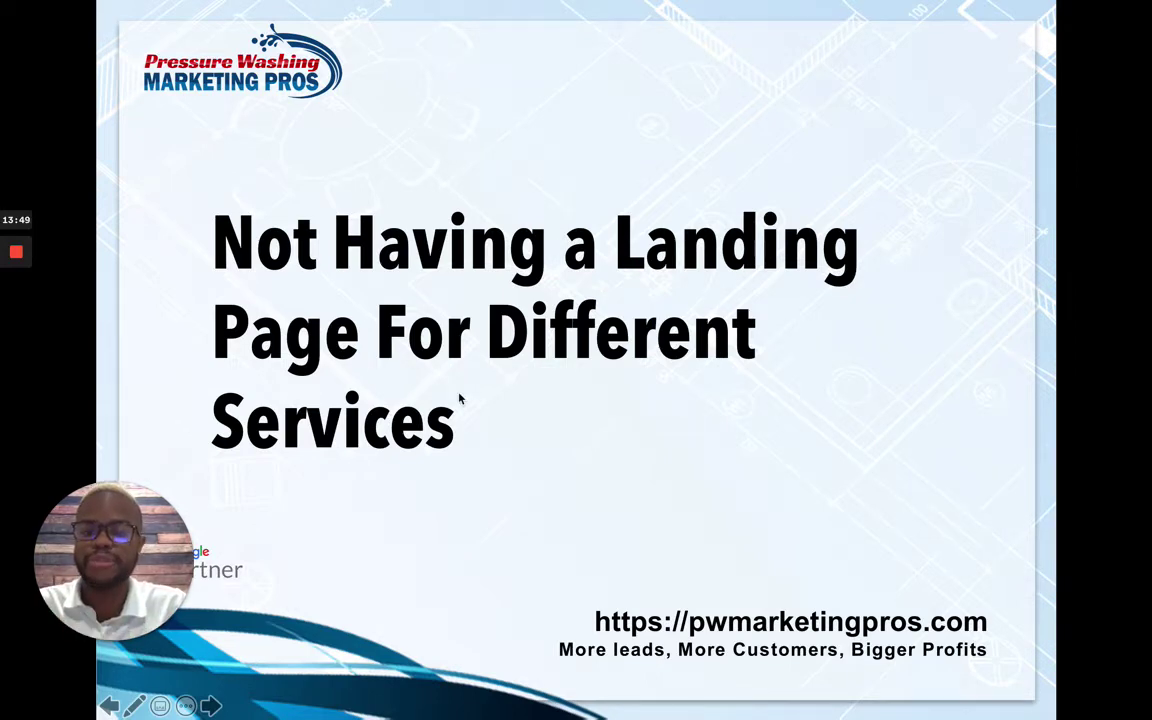
- Switch back to Chrome, view the Deck Staining ad group's ads, and open the pressure washing landing page from an ad
left_click(149, 690)
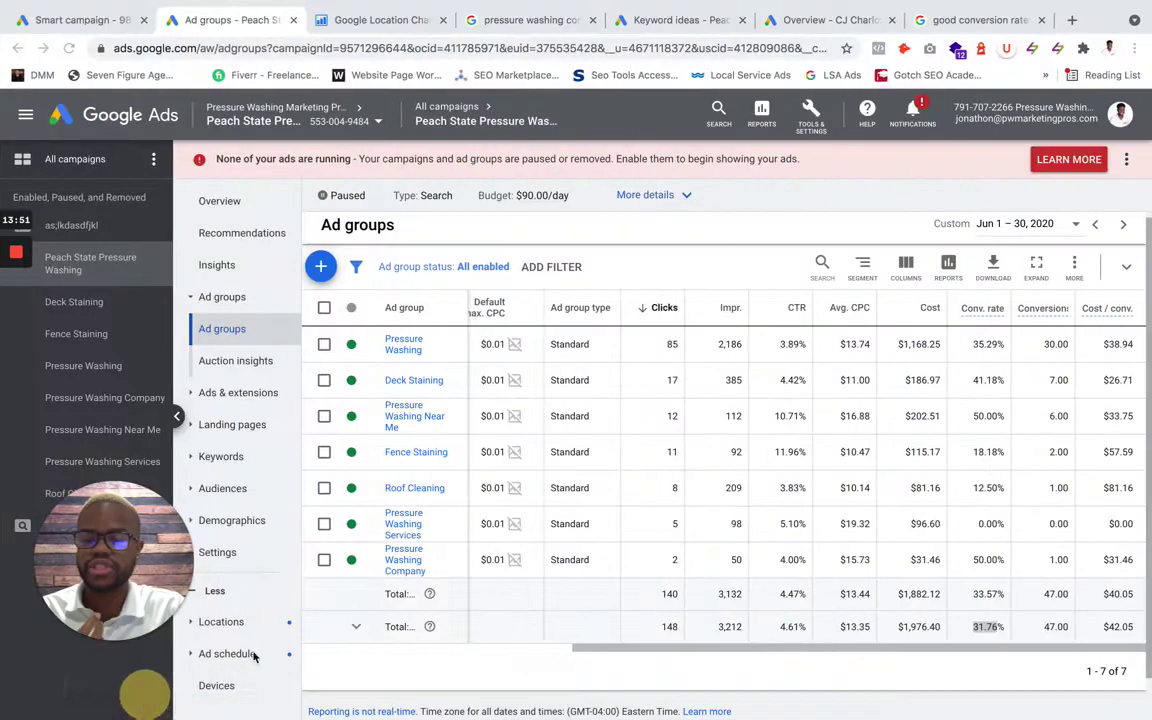
left_click(108, 308)
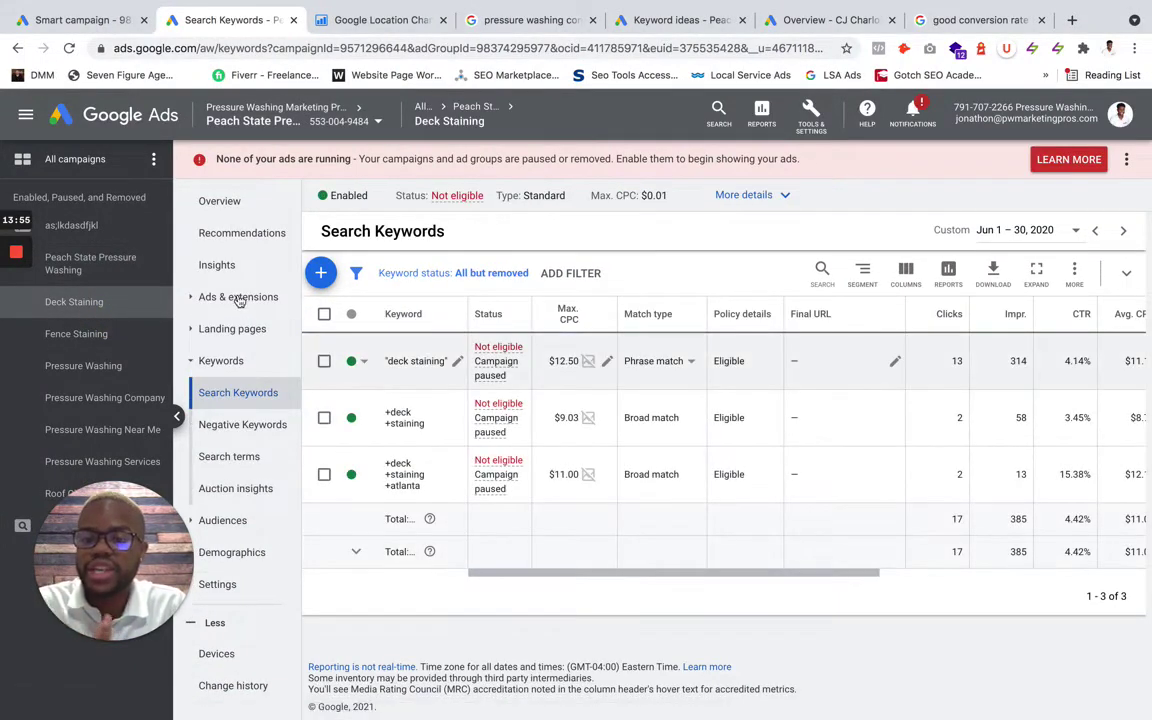
left_click(238, 298)
left_click(238, 327)
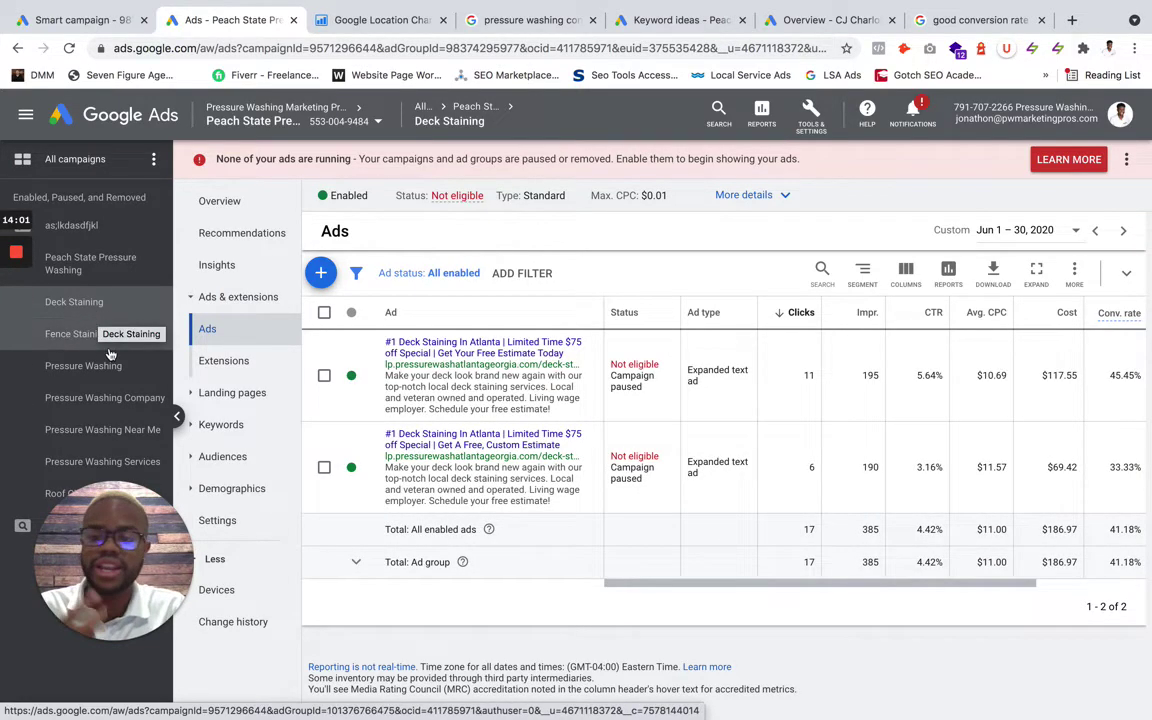
left_click(467, 355)
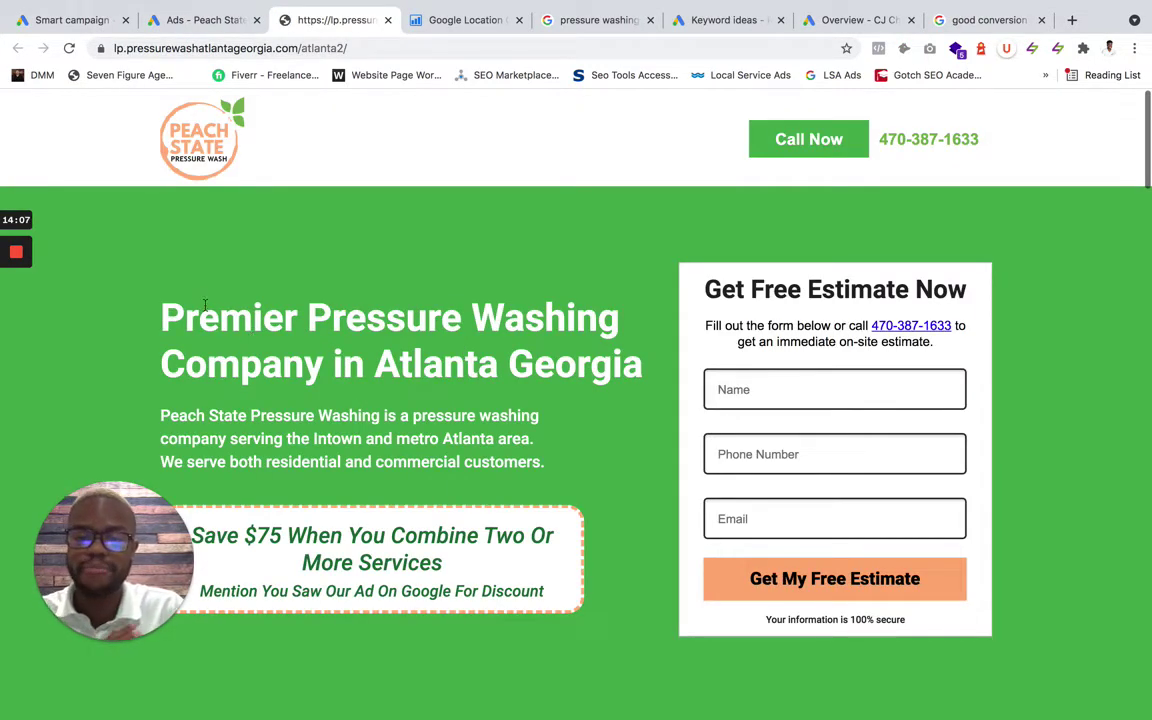
- Highlight "Pressure Washing" in the landing page headline and review the page's text and before-and-after photos
left_click_drag(476, 316, 604, 316)
double_click(445, 314)
left_click(617, 311)
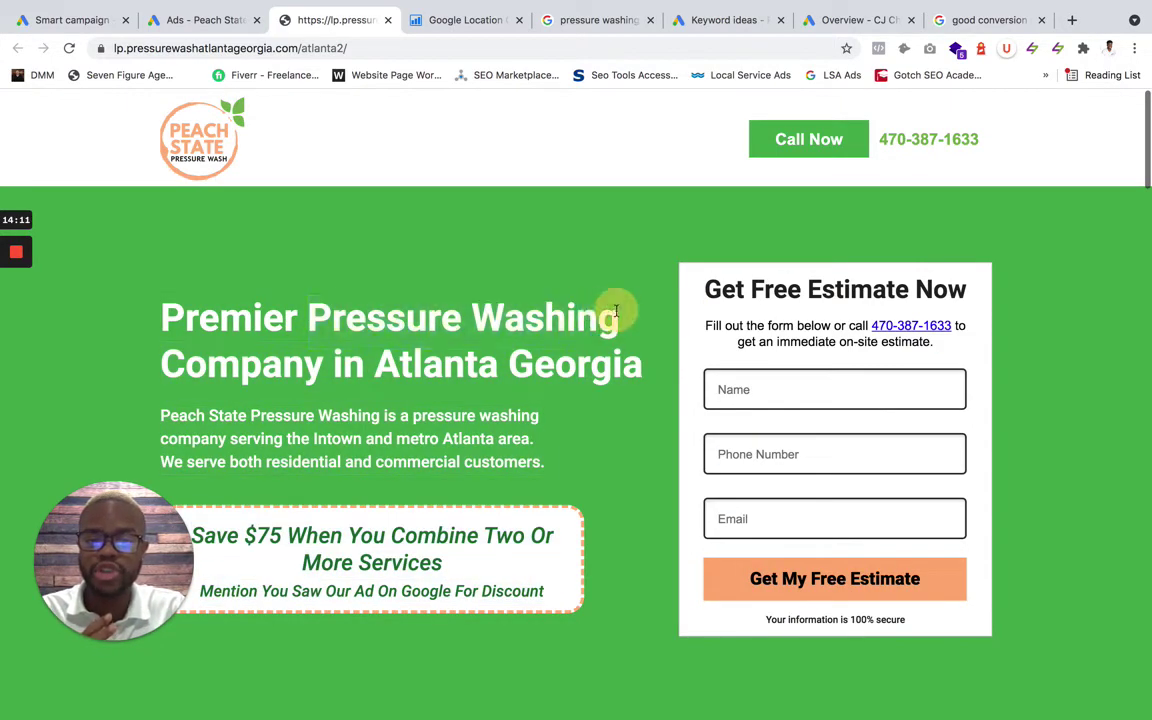
scroll(523, 325, "down", 10)
scroll(527, 329, "up", 3)
left_click_drag(372, 420, 432, 522)
scroll(577, 362, "down", 6)
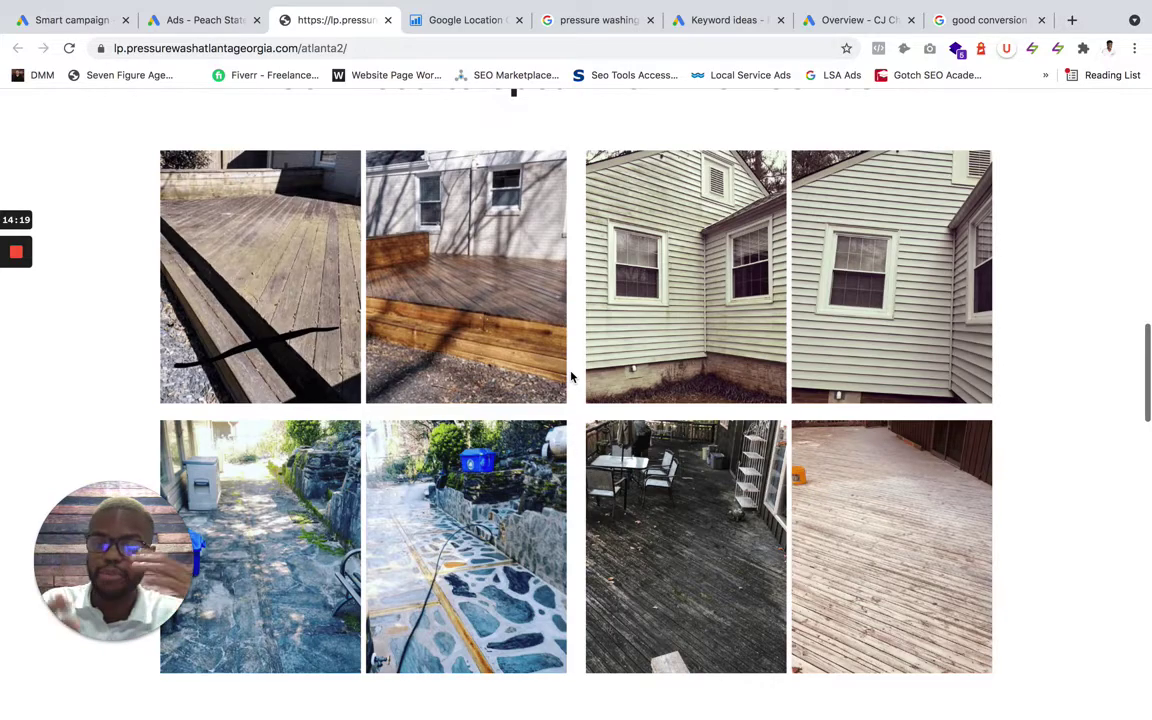
scroll(571, 376, "up", 12)
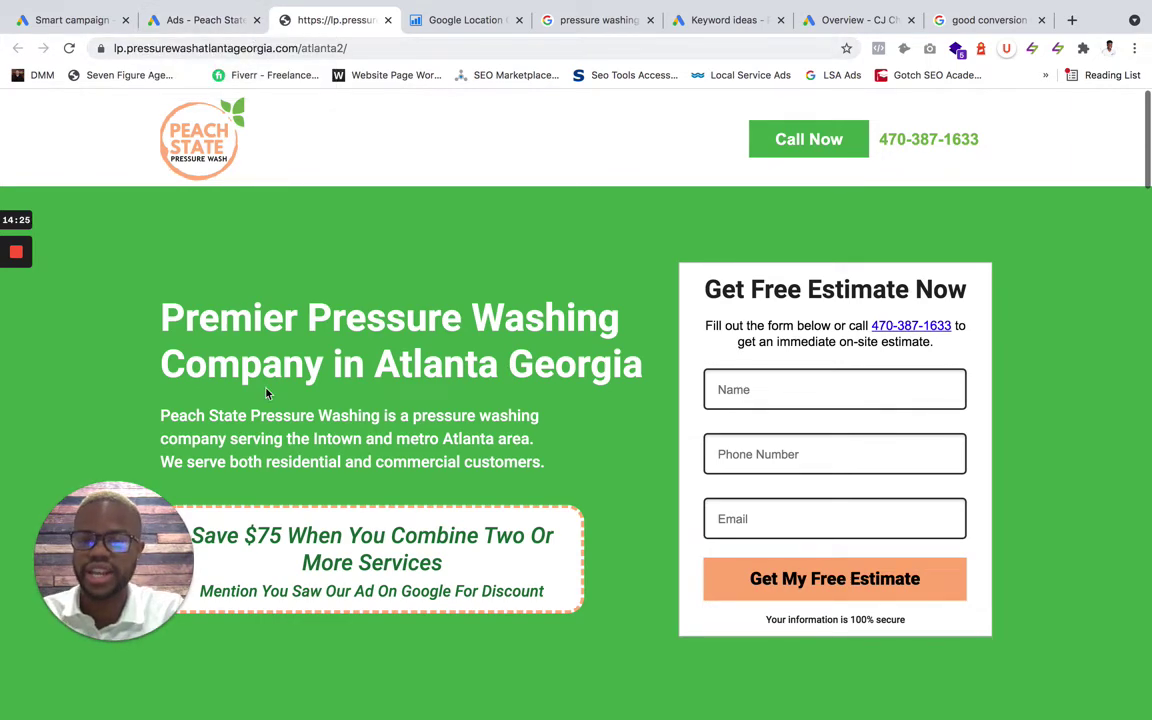
- Highlight the landing page headline again and examine the discount offer, estimate form and "No Job is Too Big or Too Small" section
left_click_drag(177, 322, 476, 363)
left_click(480, 373)
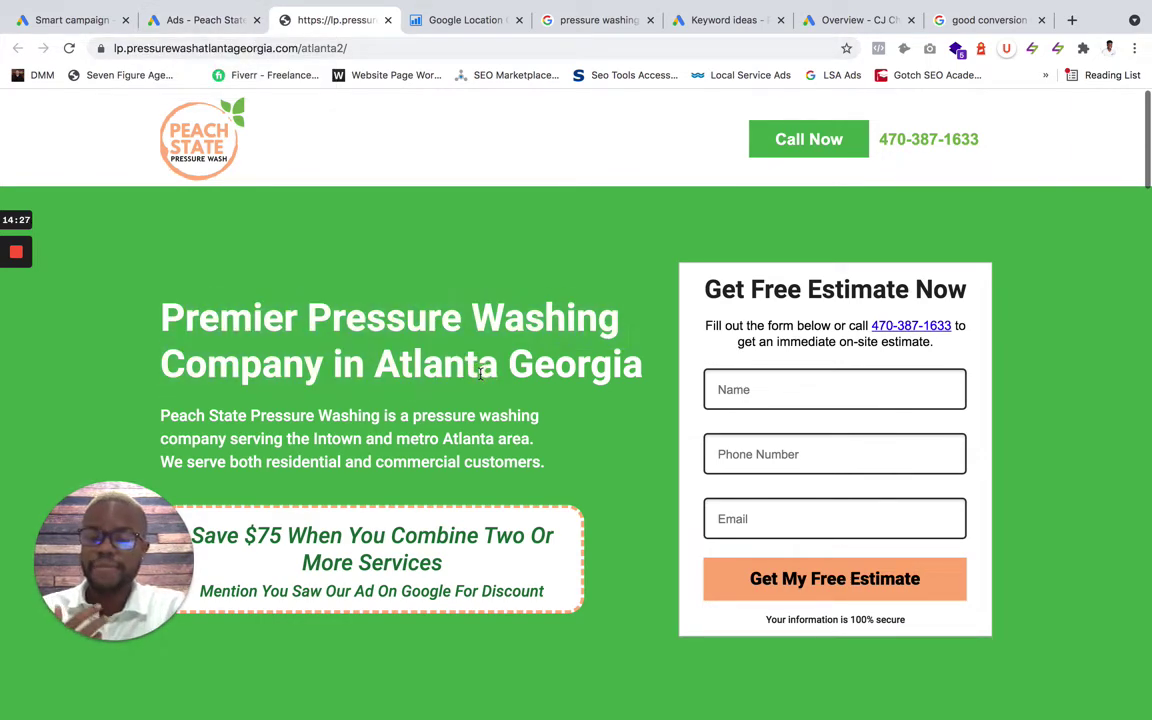
scroll(480, 373, "down", 1)
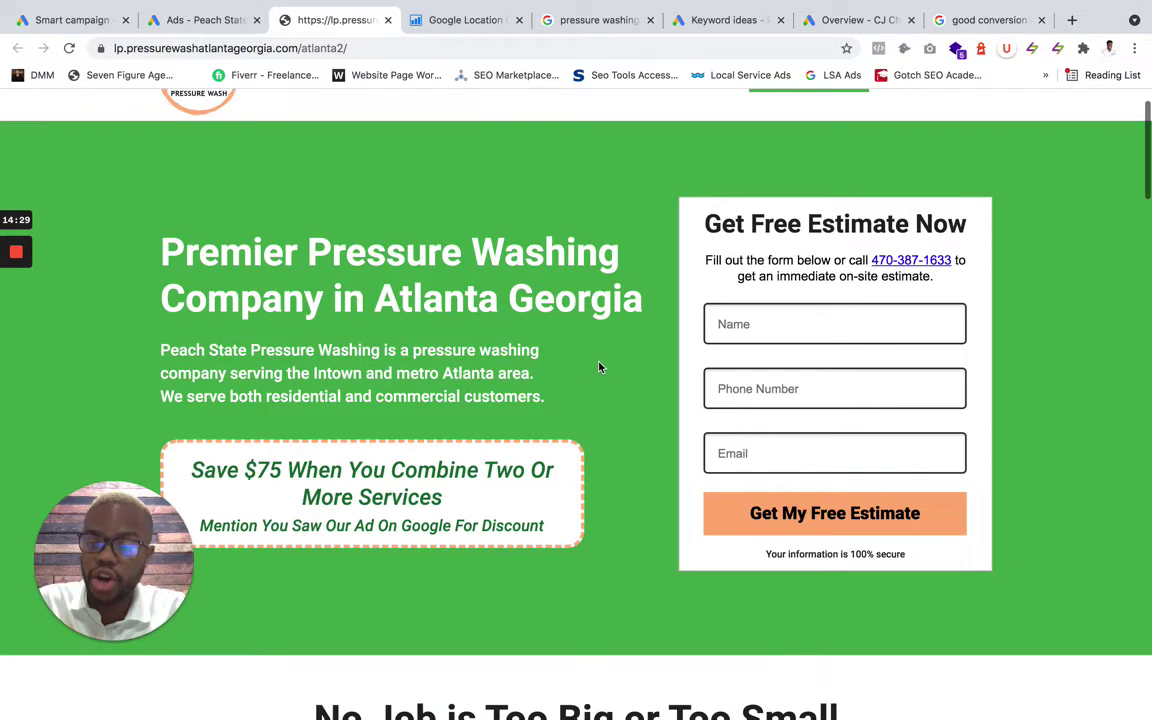
scroll(600, 367, "down", 5)
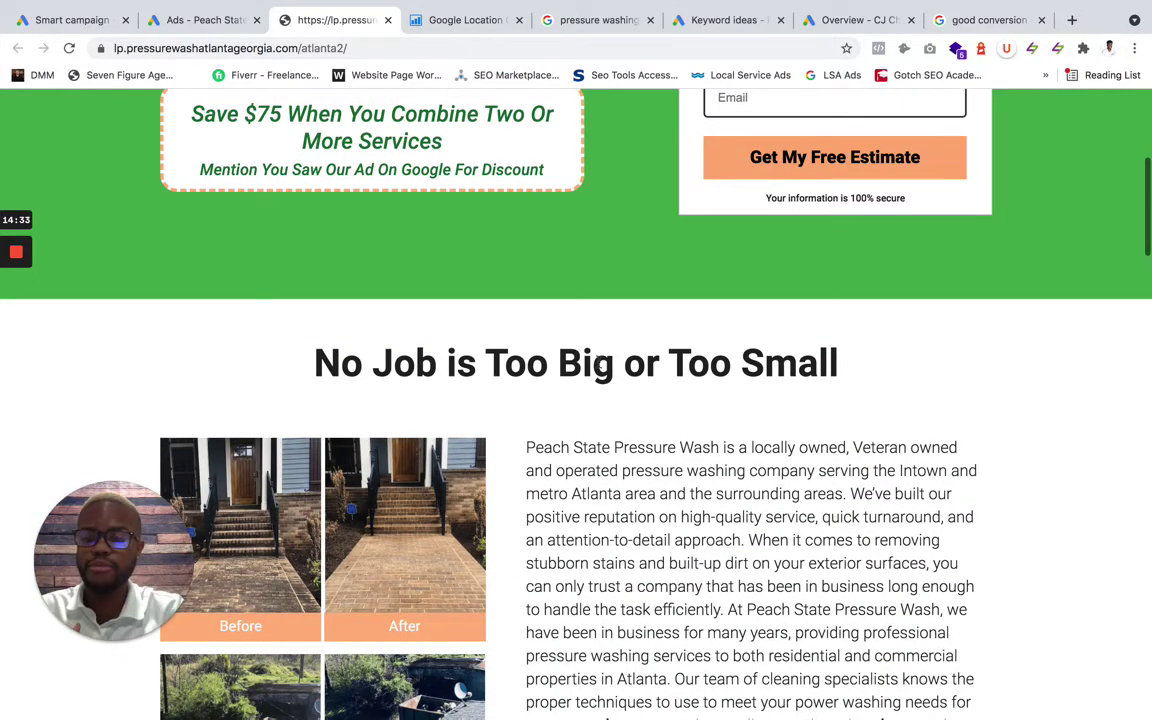
- Review the landing page's "No Job is Too Big or Too Small" section, and view the Roof Cleaning ad group's ads in Google Ads
scroll(536, 378, "down", 3)
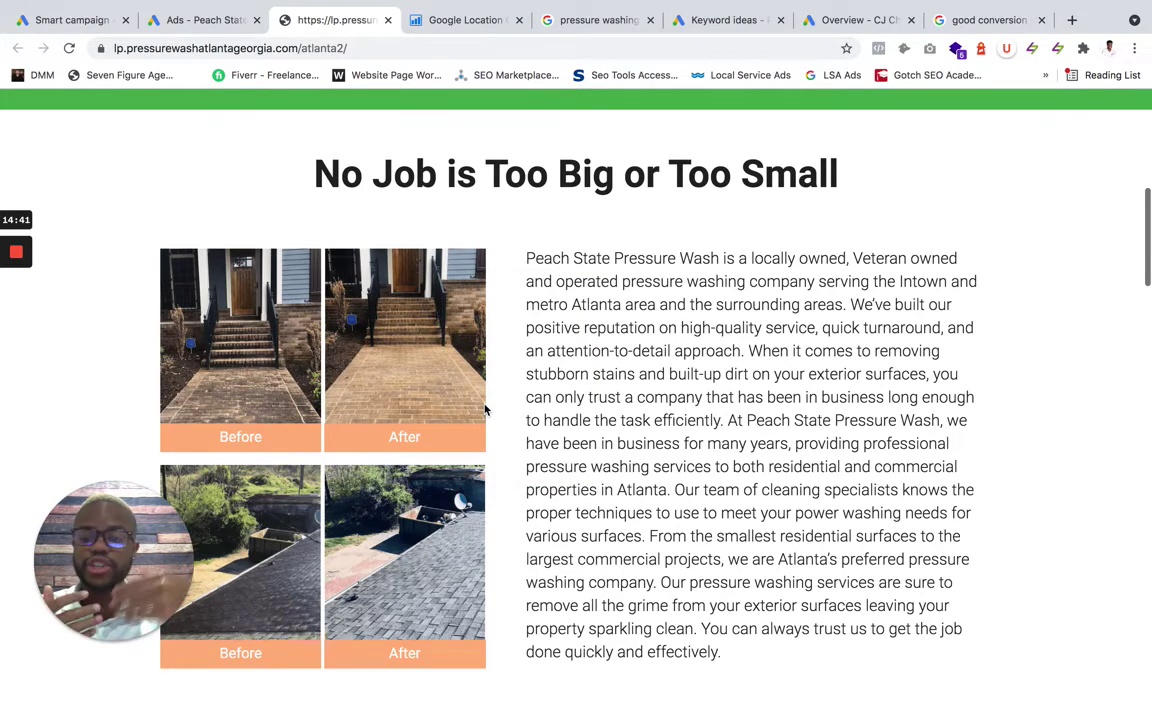
scroll(485, 408, "up", 10)
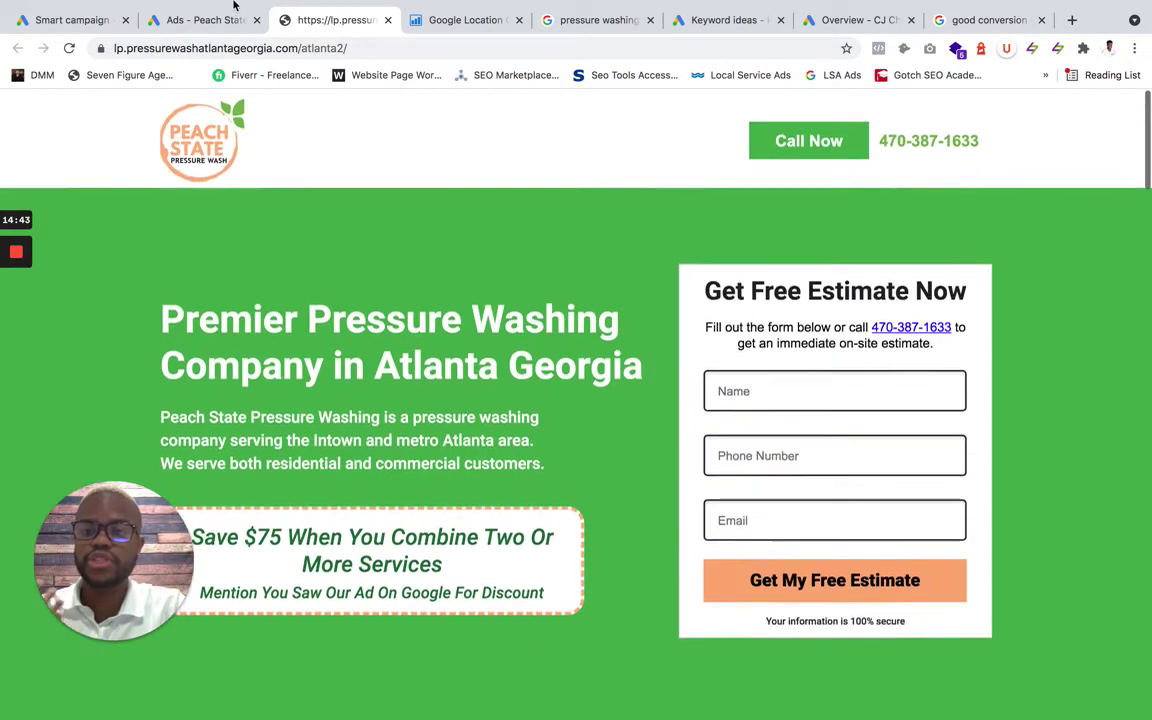
left_click(200, 20)
left_click_drag(180, 580, 1110, 635)
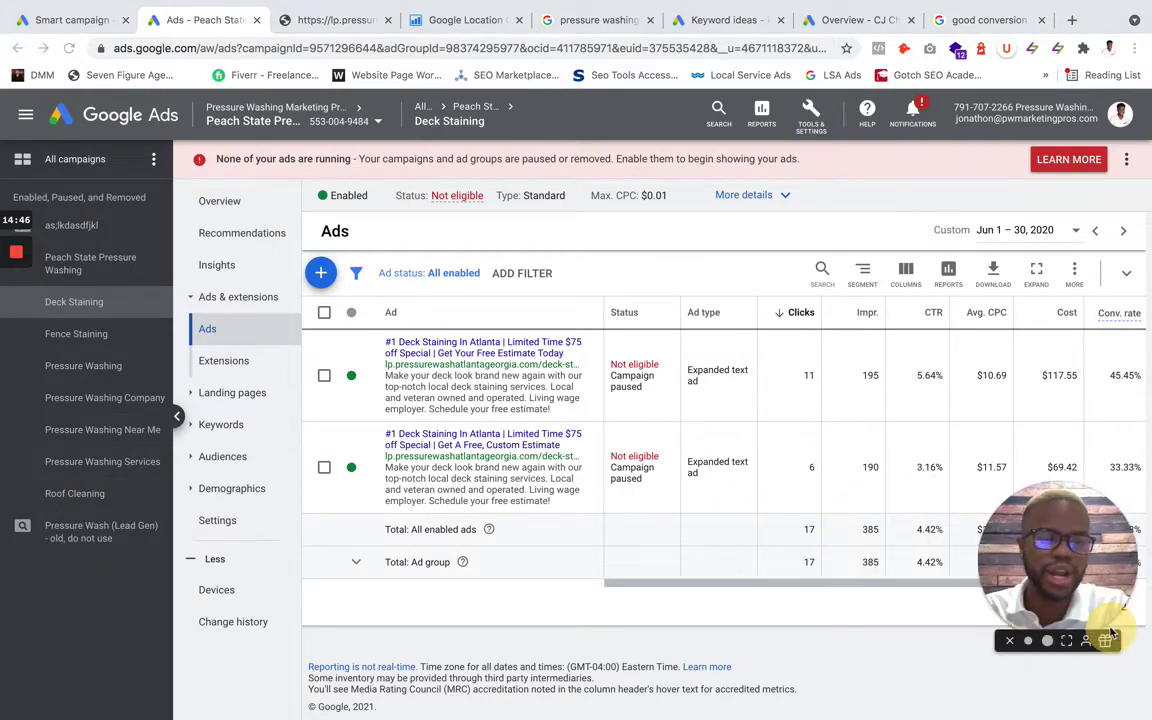
left_click(76, 494)
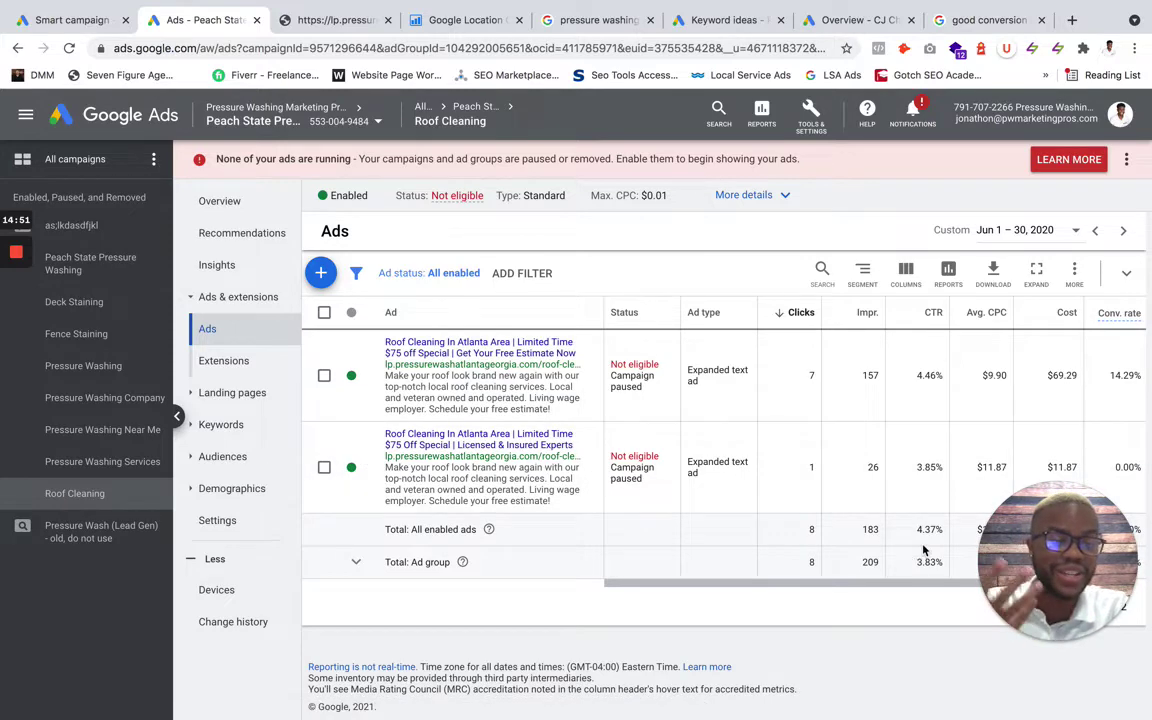
left_click_drag(1055, 560, 92, 560)
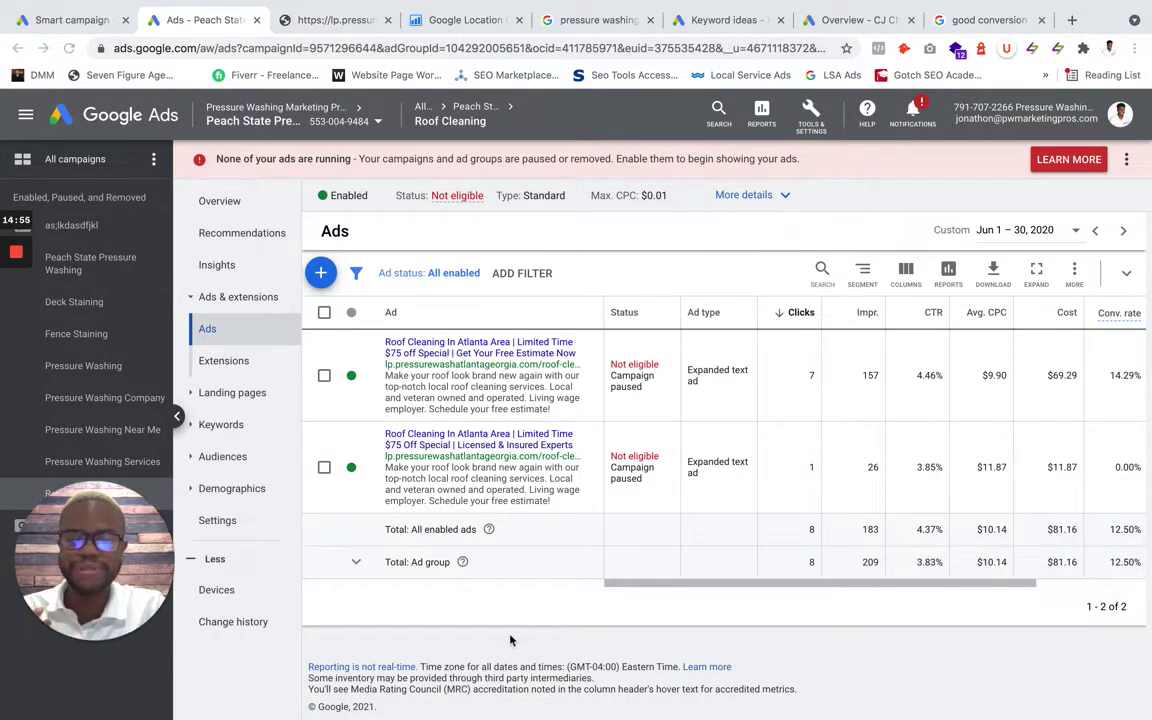
- Open the landing page from a Roof Cleaning ad and review its headline, company text and before-and-after photos
left_click(470, 358)
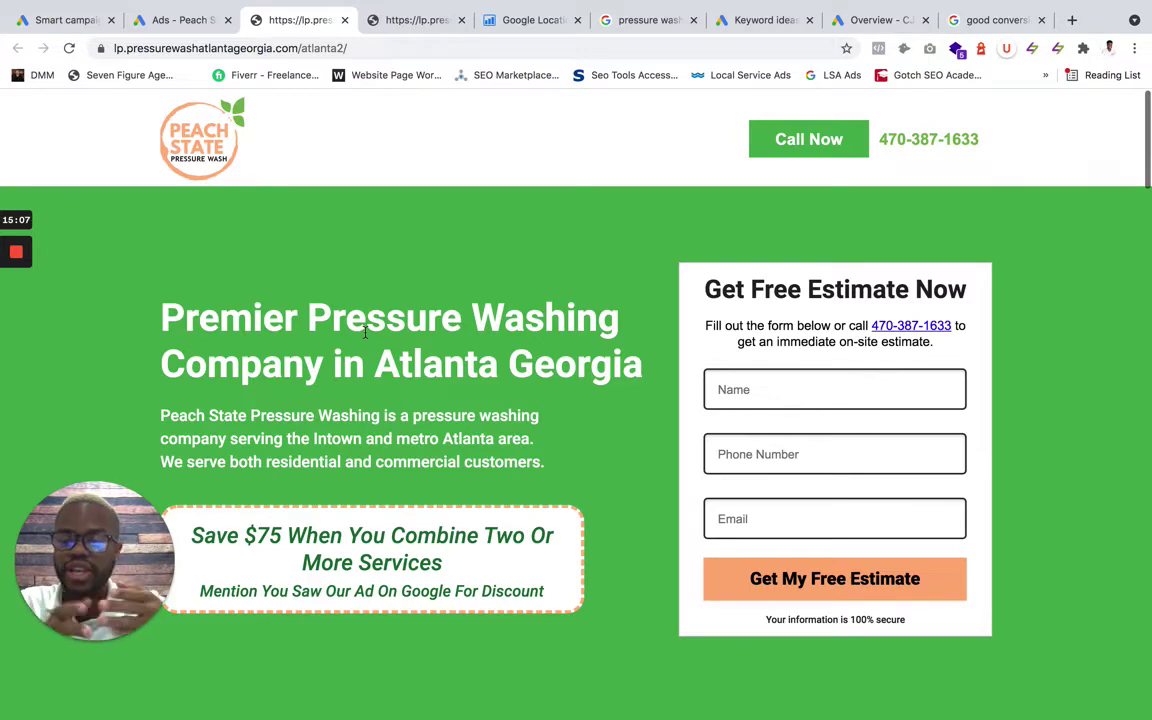
left_click_drag(172, 313, 200, 303)
left_click(200, 303)
left_click_drag(309, 317, 289, 281)
scroll(388, 537, "down", 6)
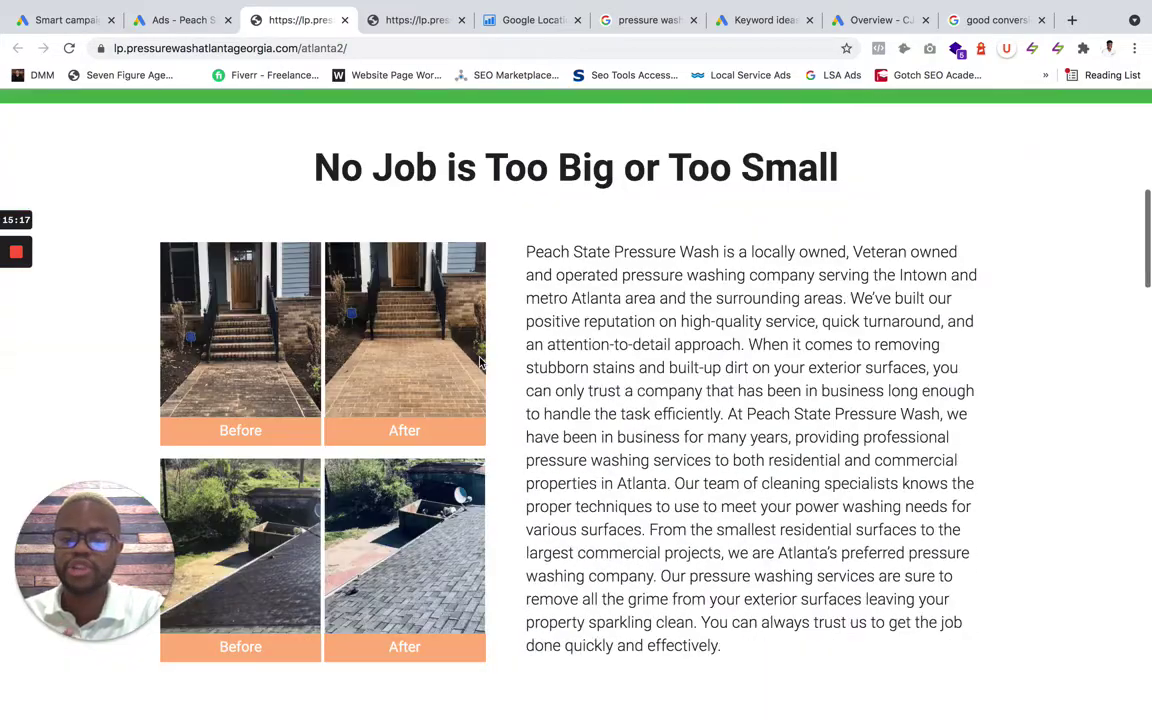
scroll(388, 537, "down", 8)
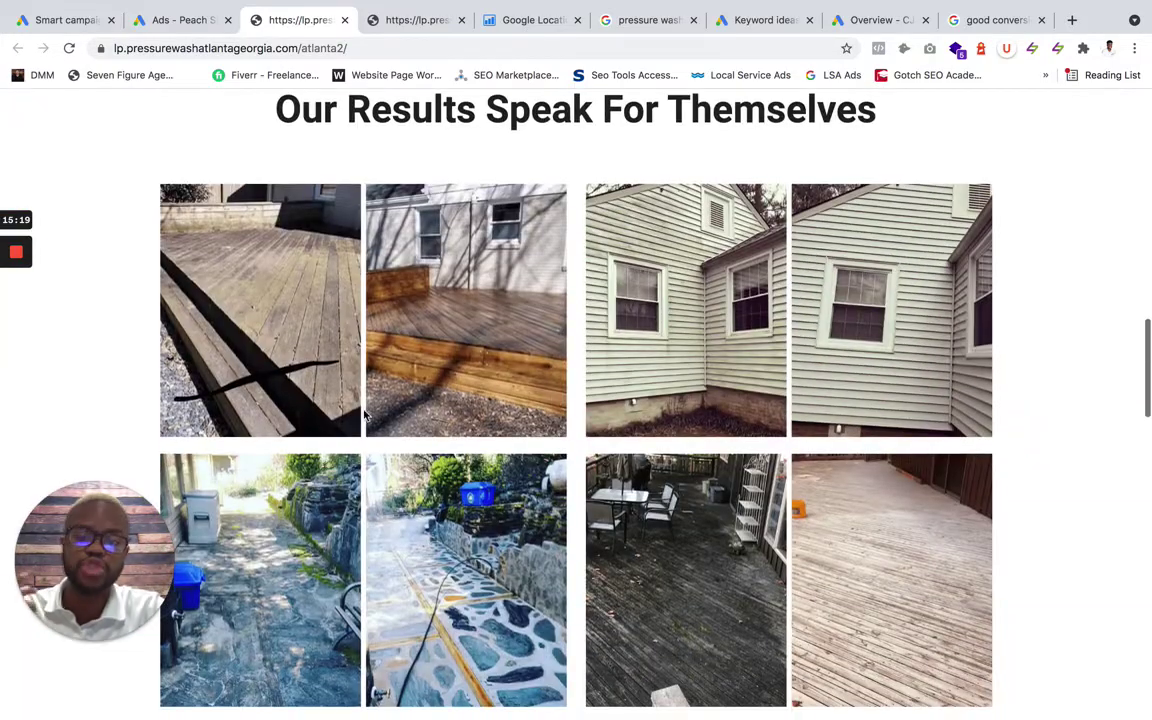
scroll(558, 404, "up", 10)
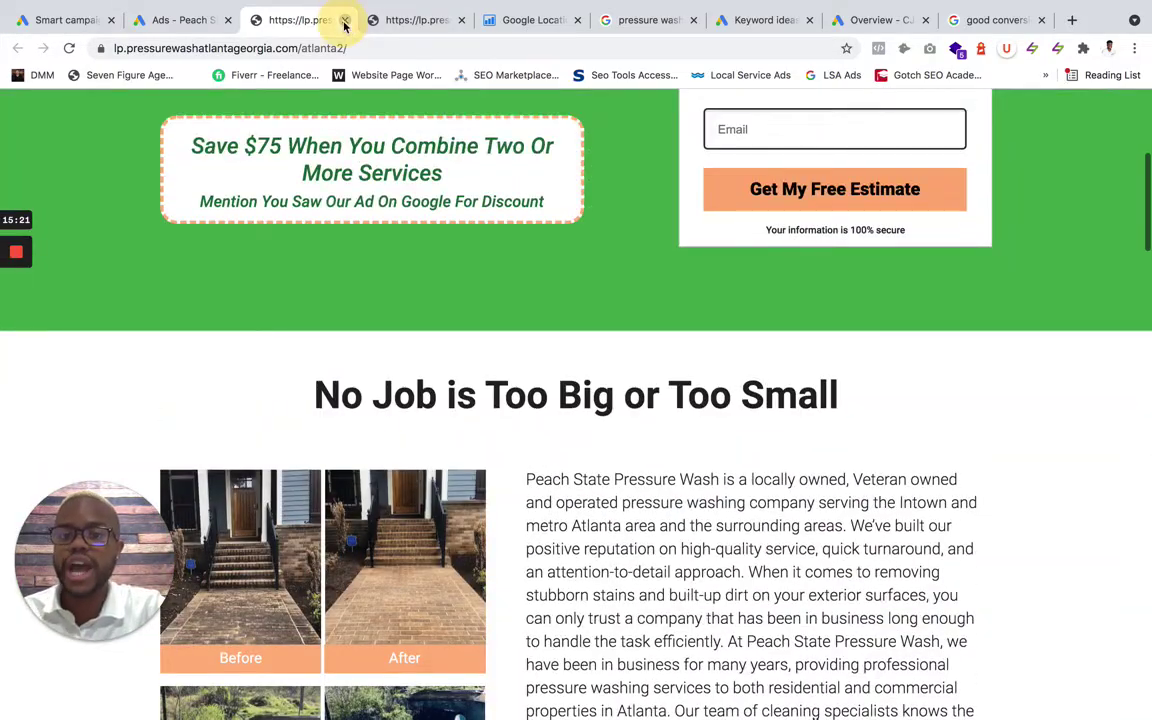
- Close both landing pages and view the ads of the Pressure Washing, Fence Staining and Deck Staining ad groups in turn
left_click(344, 20)
left_click(344, 20)
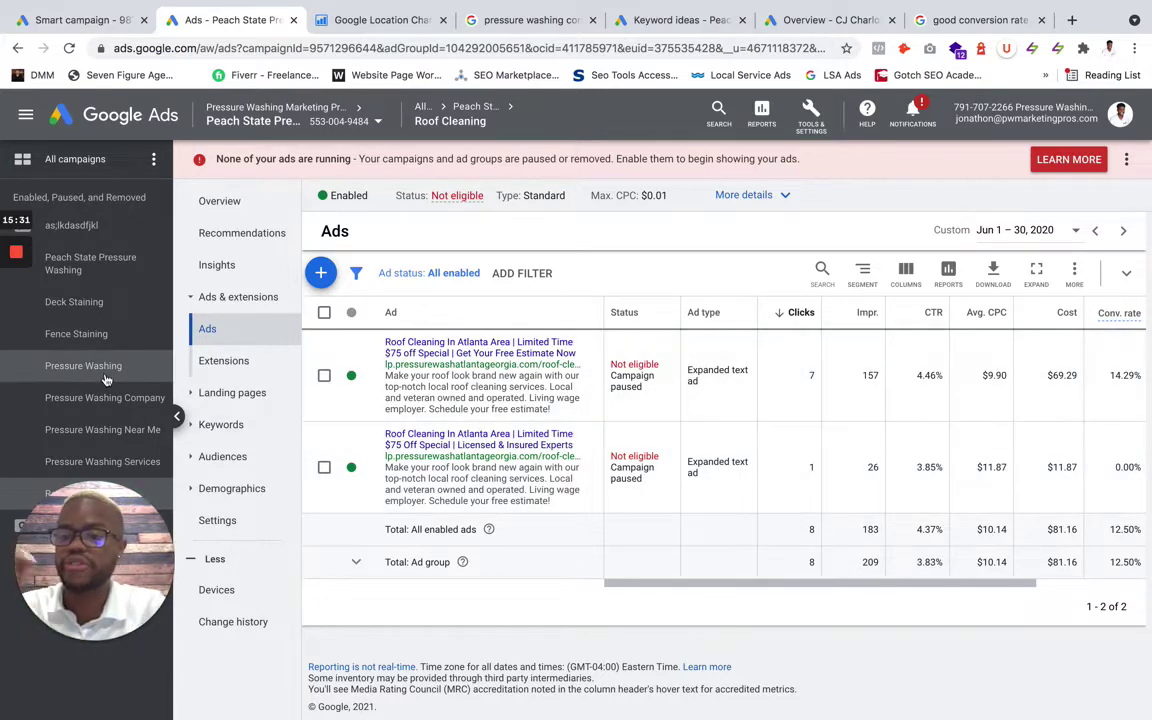
left_click(84, 366)
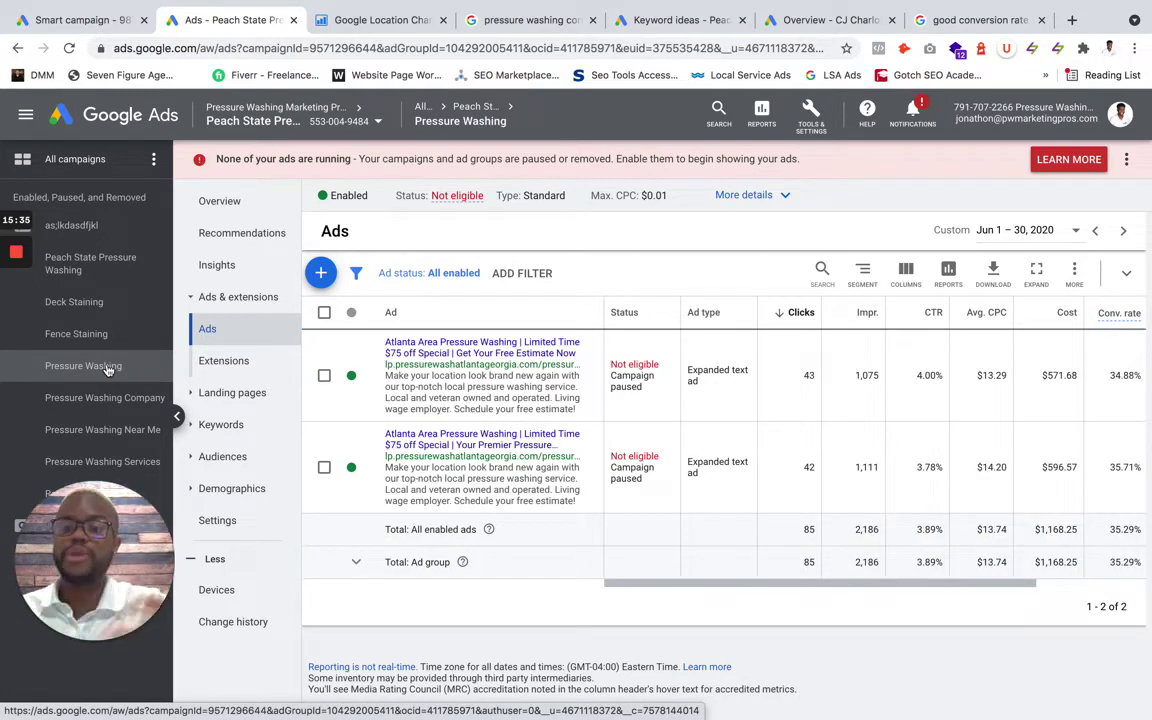
left_click(93, 343)
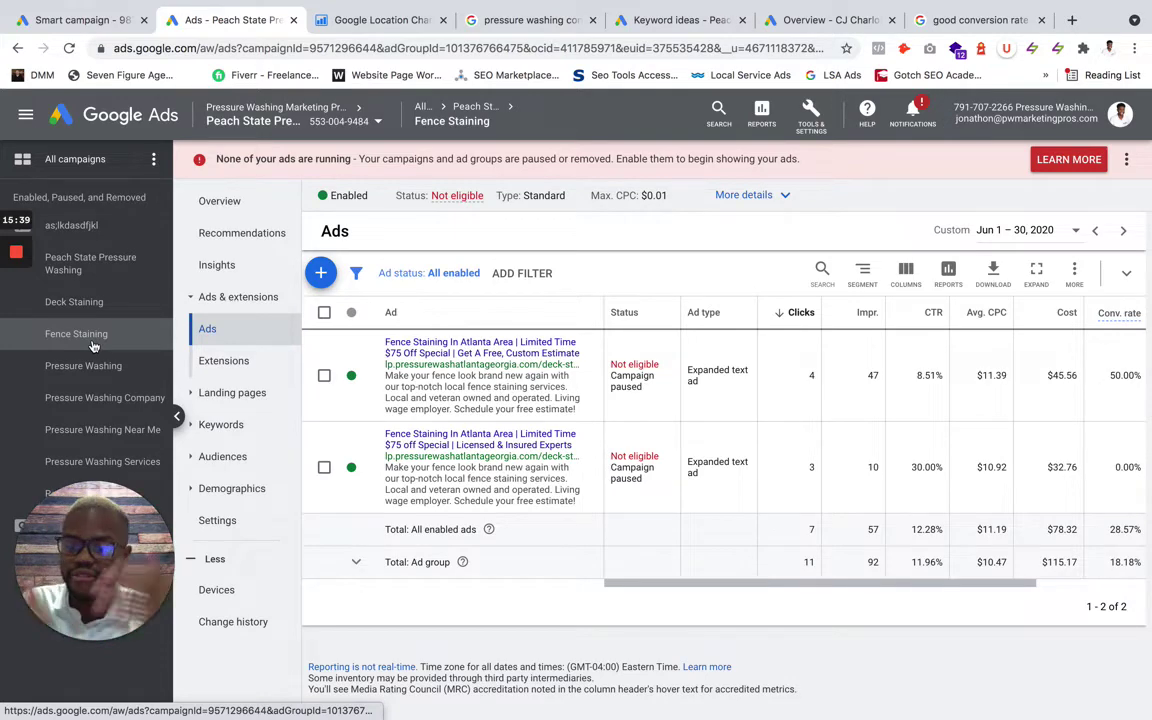
left_click(81, 315)
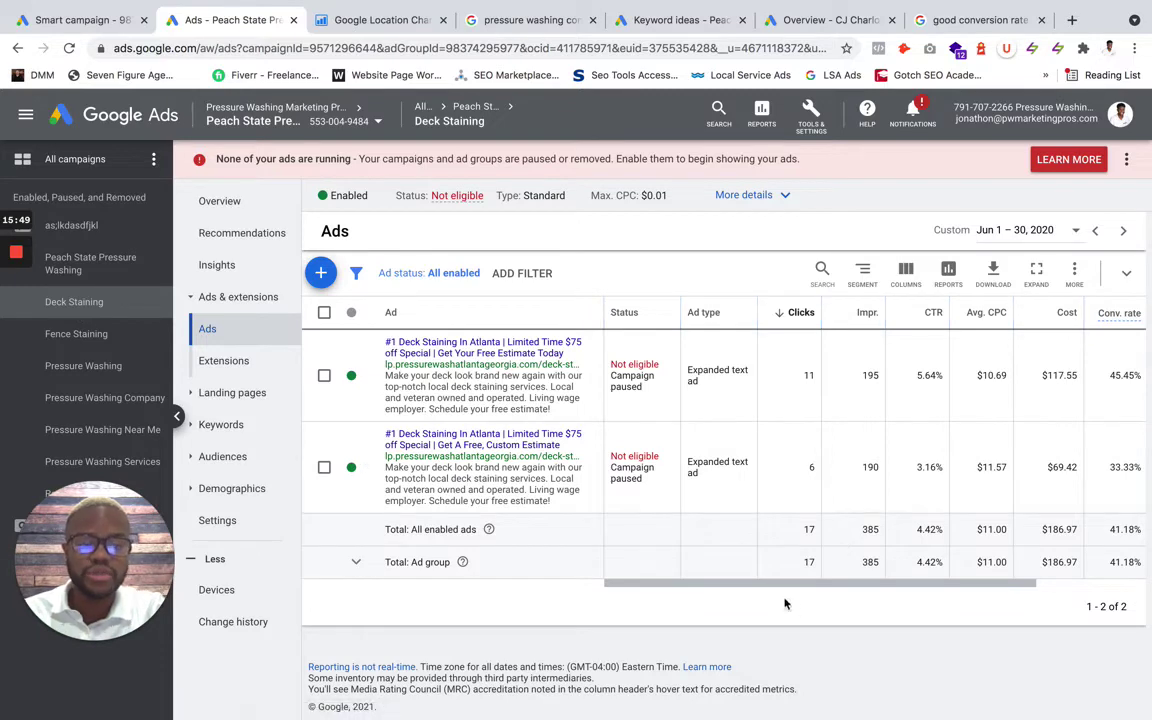
- Examine the total cost per conversion, conversion rate, conversions and cost of the enabled Deck Staining ads, highlighting each figure
left_click_drag(774, 586, 993, 578)
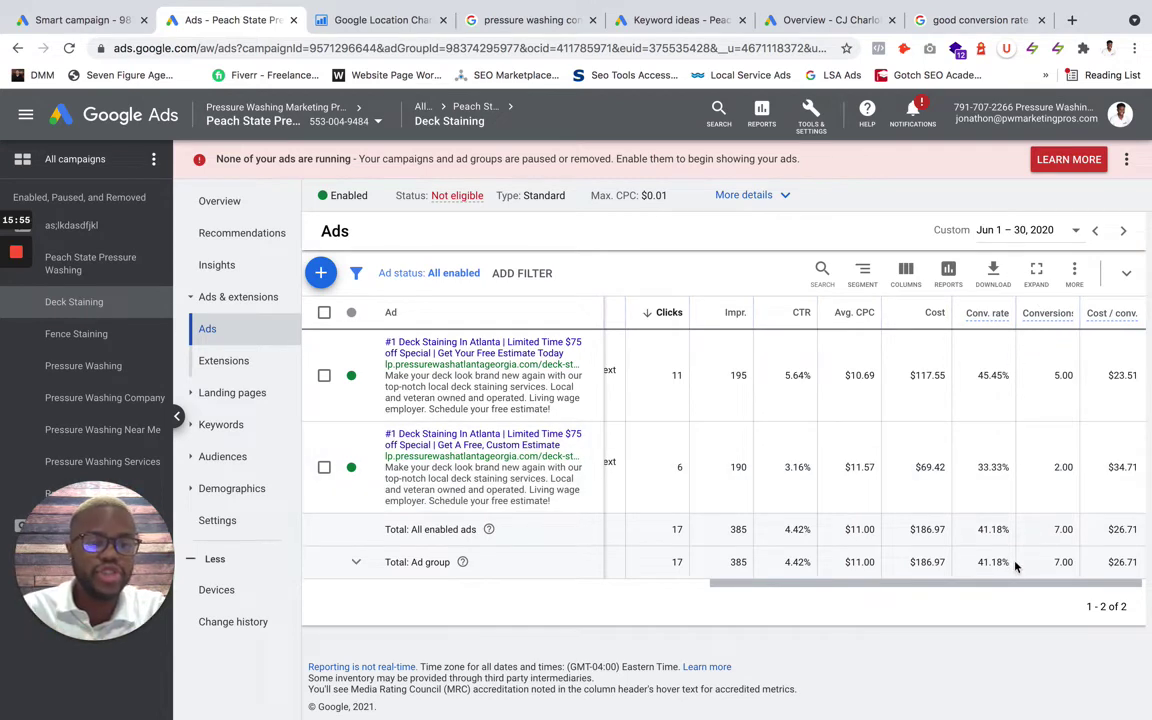
left_click(1066, 529)
double_click(1123, 530)
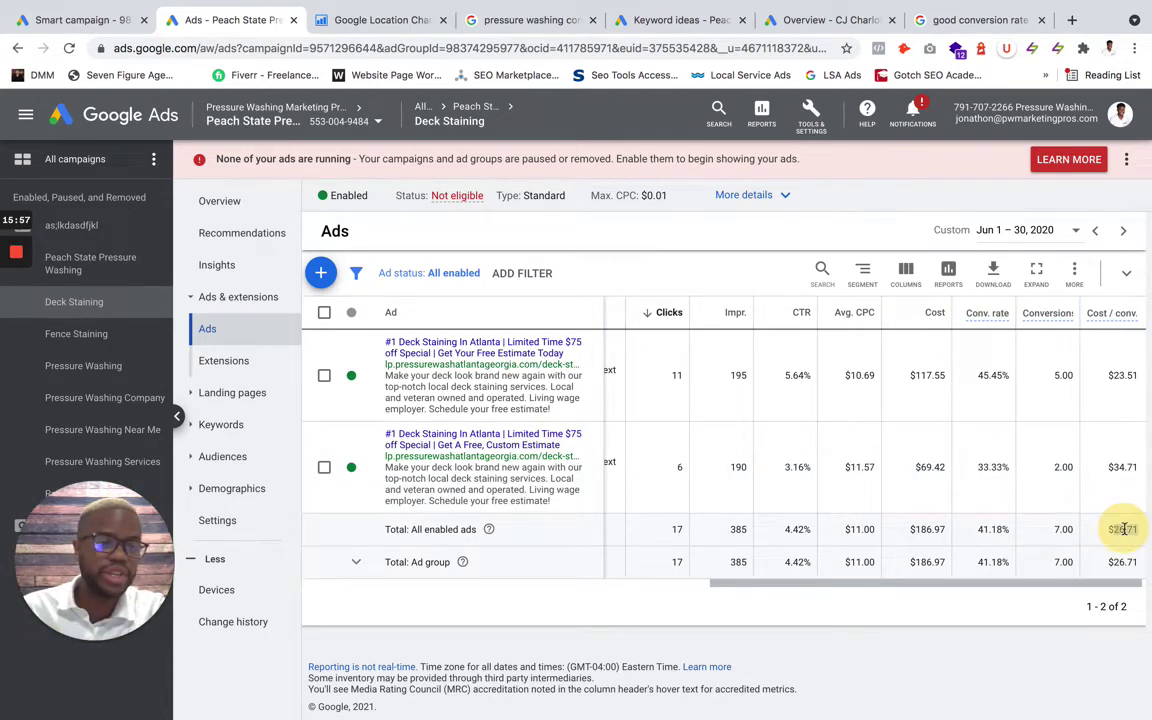
double_click(995, 530)
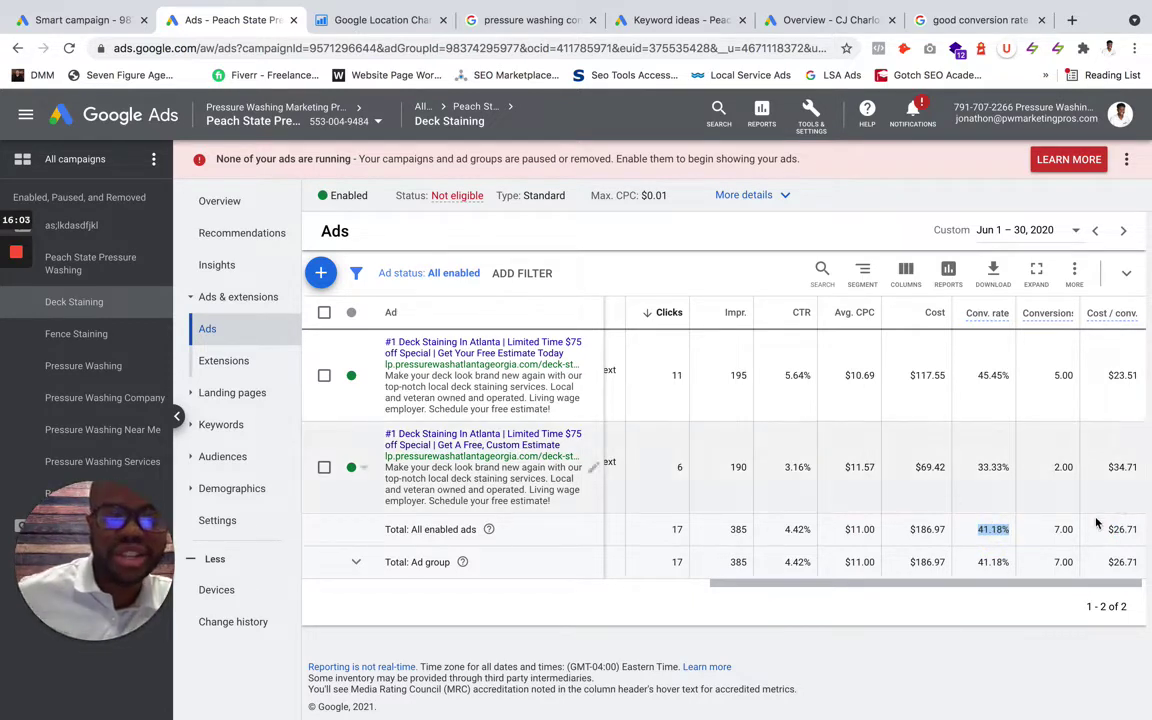
left_click(1062, 529)
double_click(1062, 529)
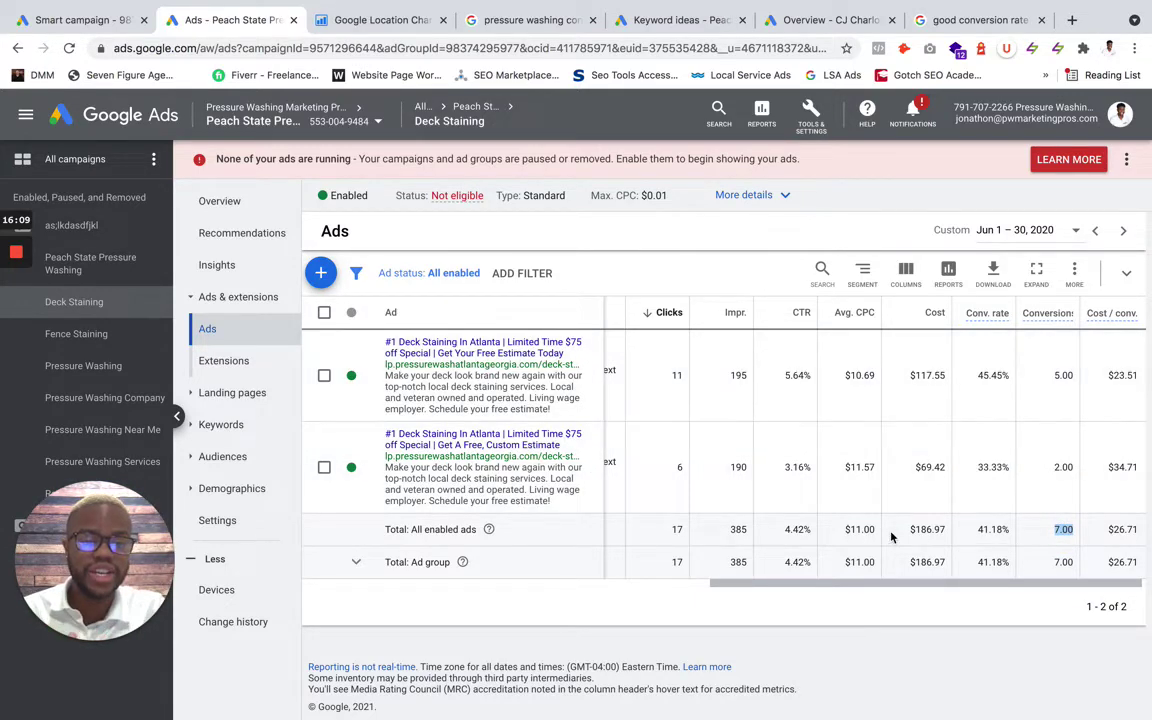
double_click(924, 531)
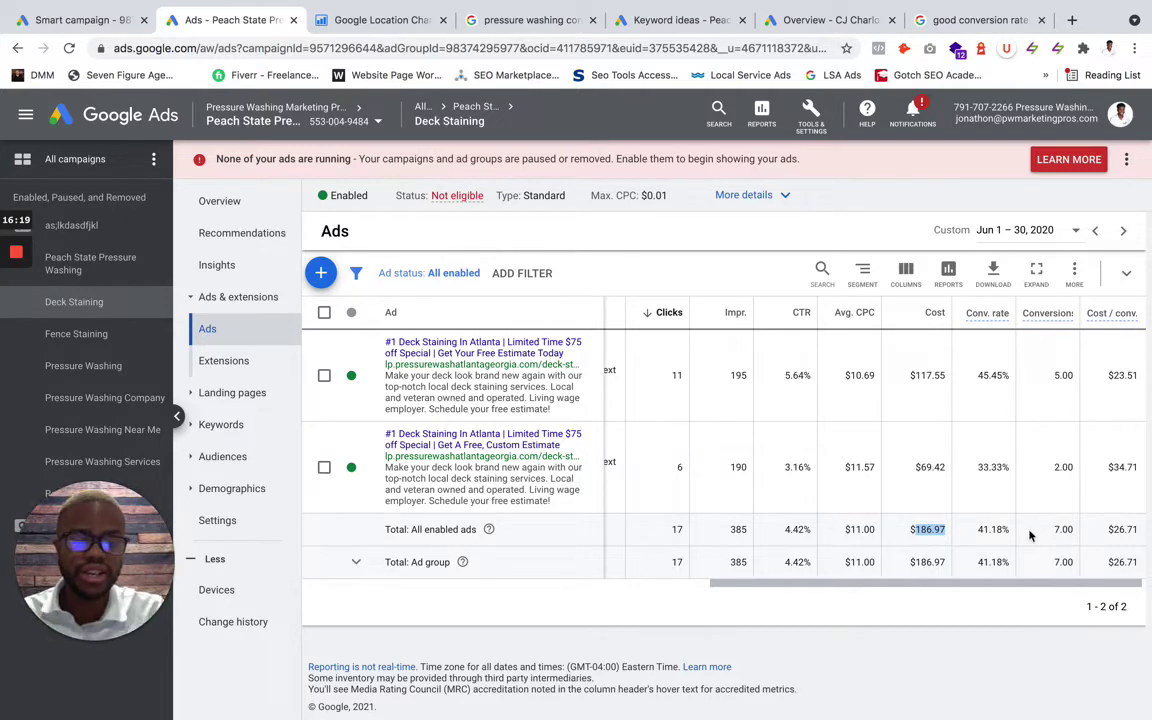
left_click(932, 528)
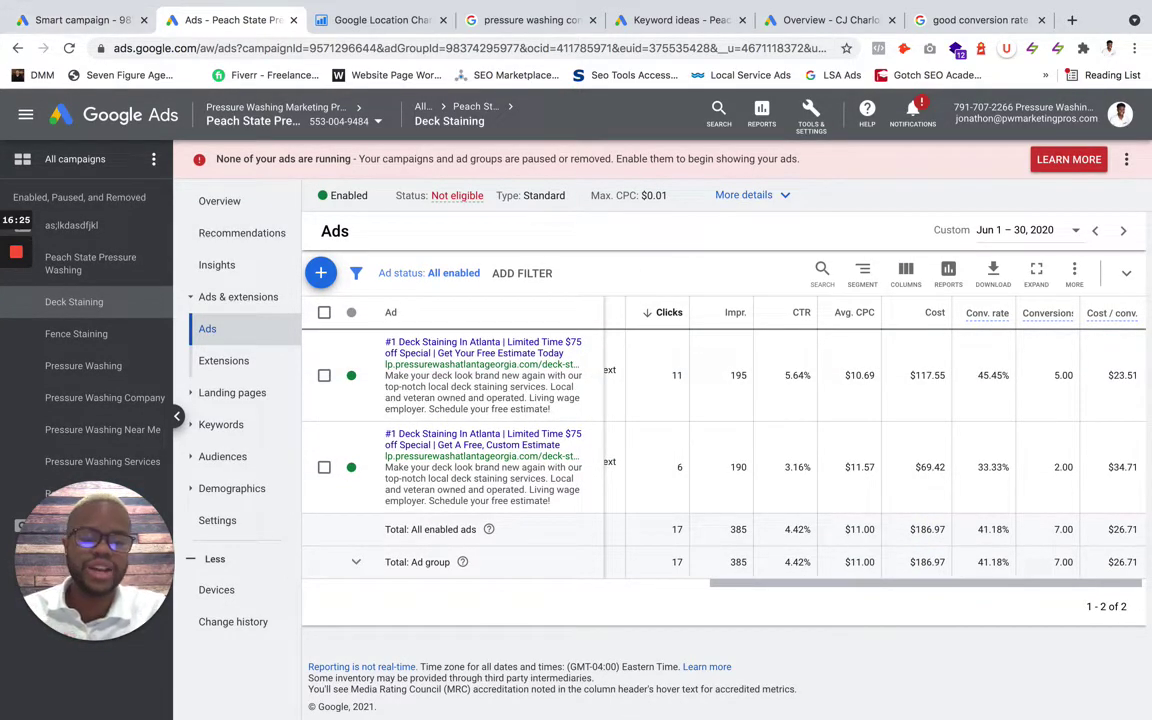
- Switch to the PowerPoint slideshow, advance to the slide "Not Bidding Enough", and return to Chrome
left_click(932, 700)
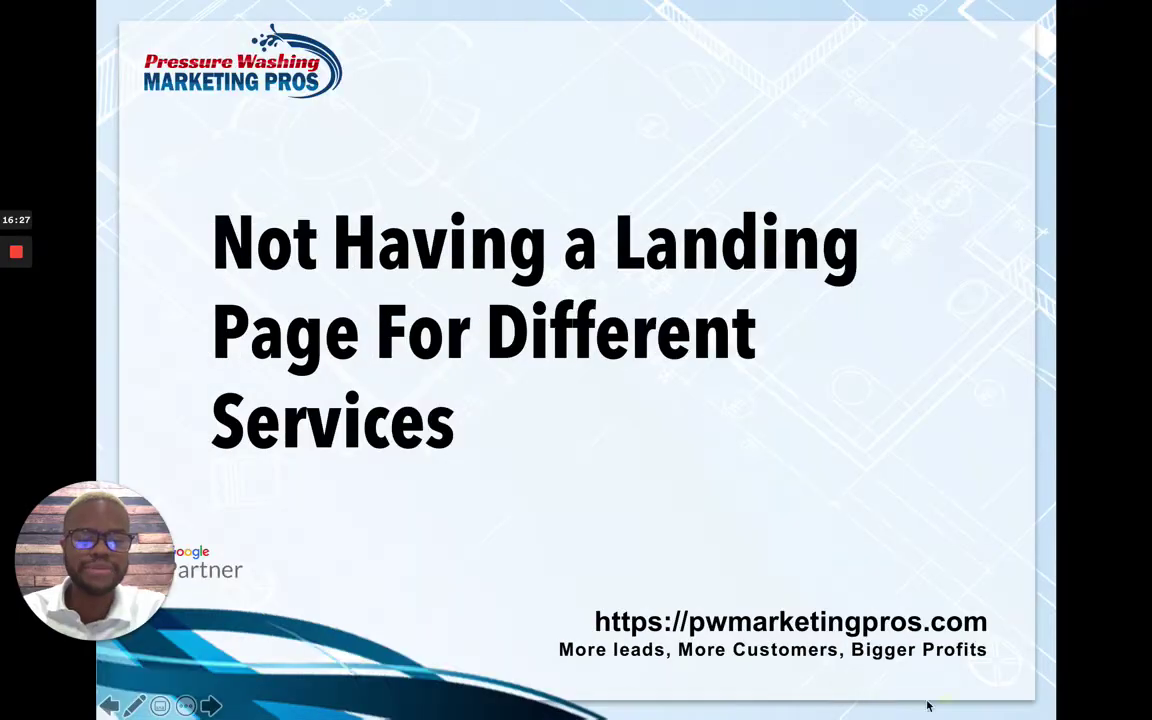
left_click(648, 439)
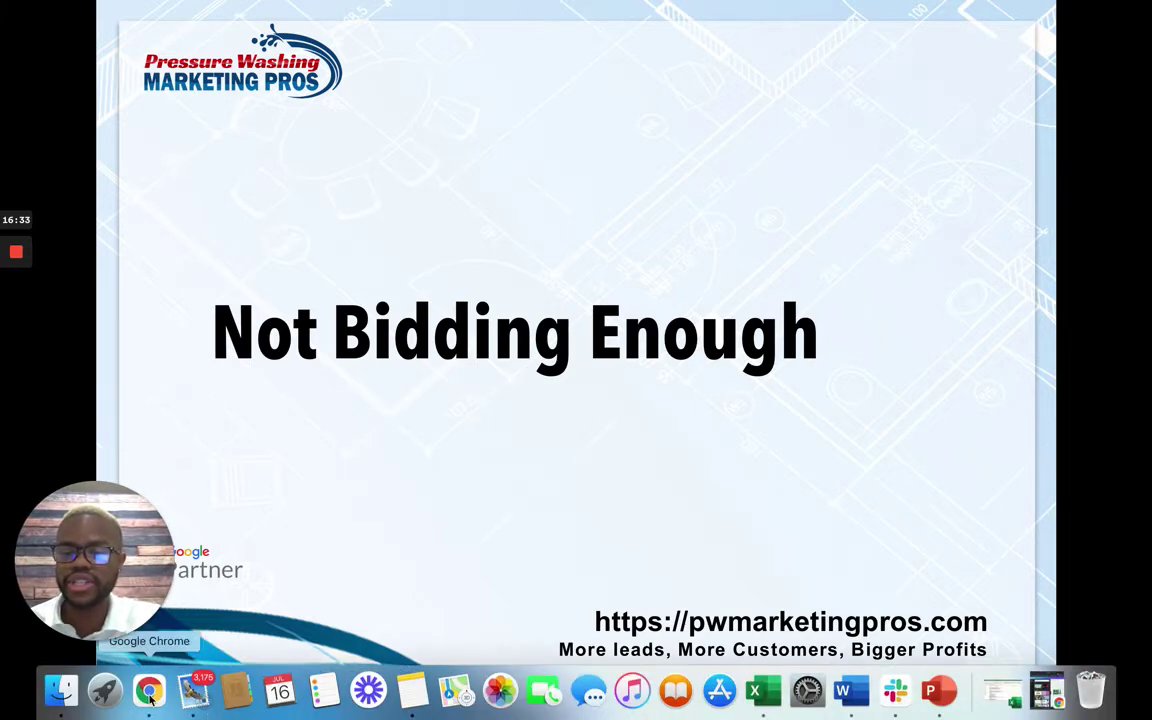
left_click(150, 692)
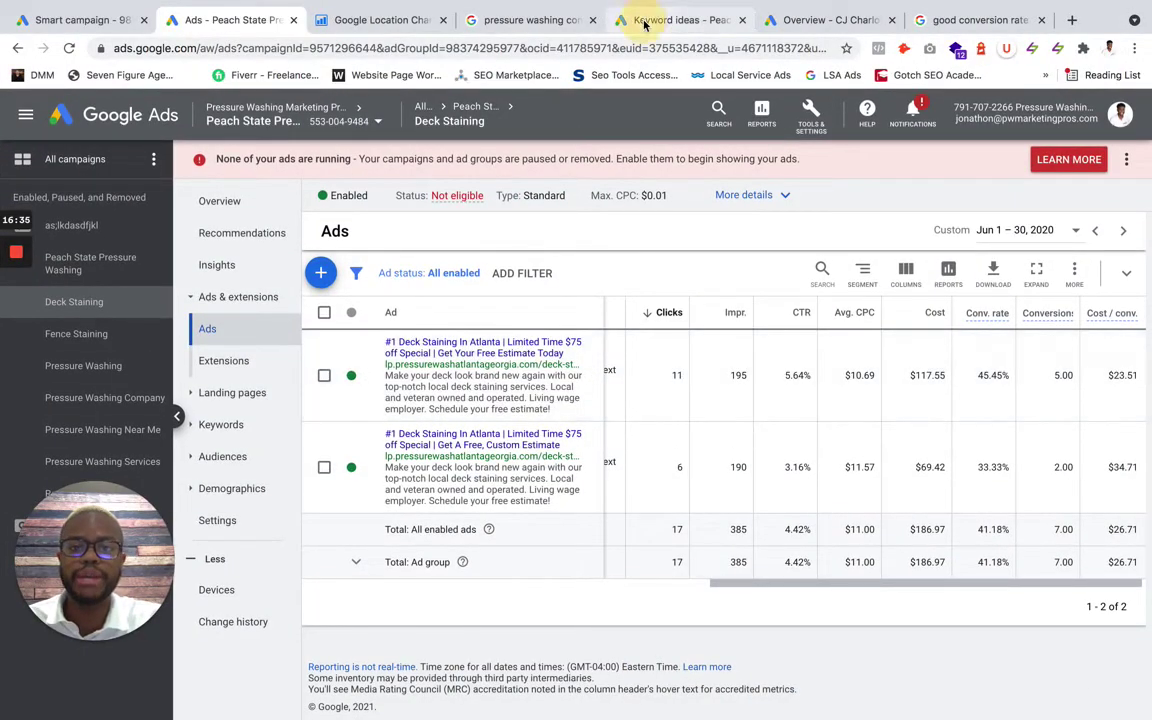
- Examine the low-range and high-range top of page bids for "pressure washing atlanta" in Keyword Planner
left_click(645, 22)
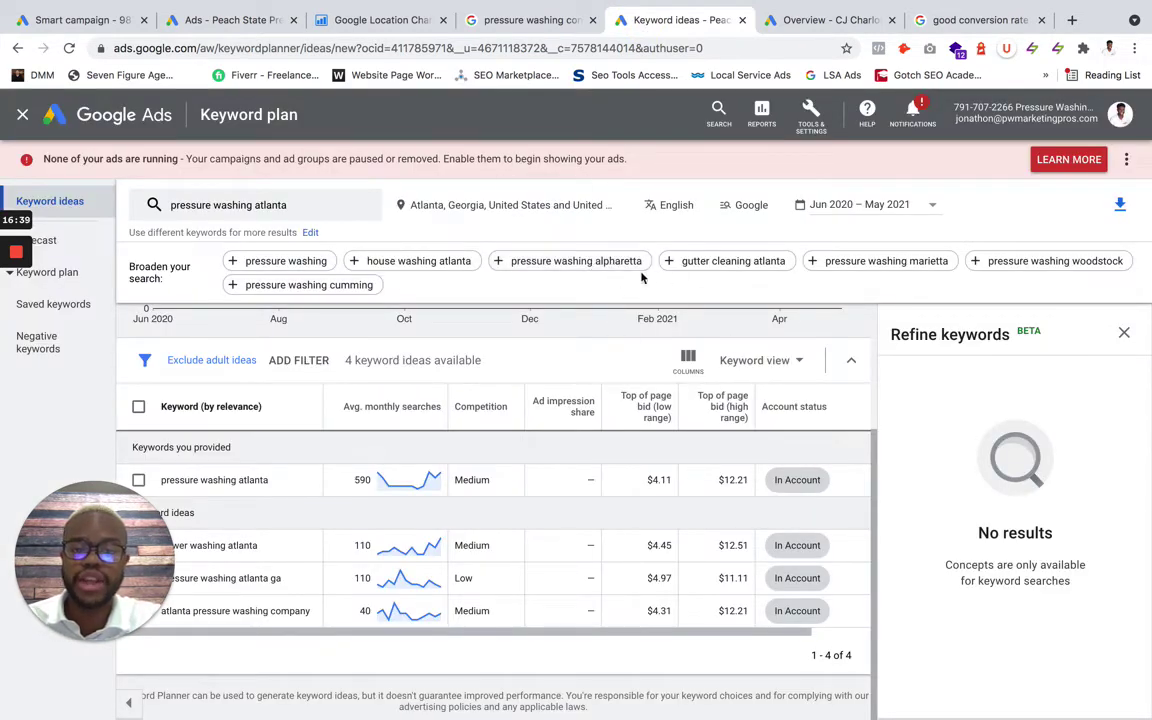
left_click(85, 17)
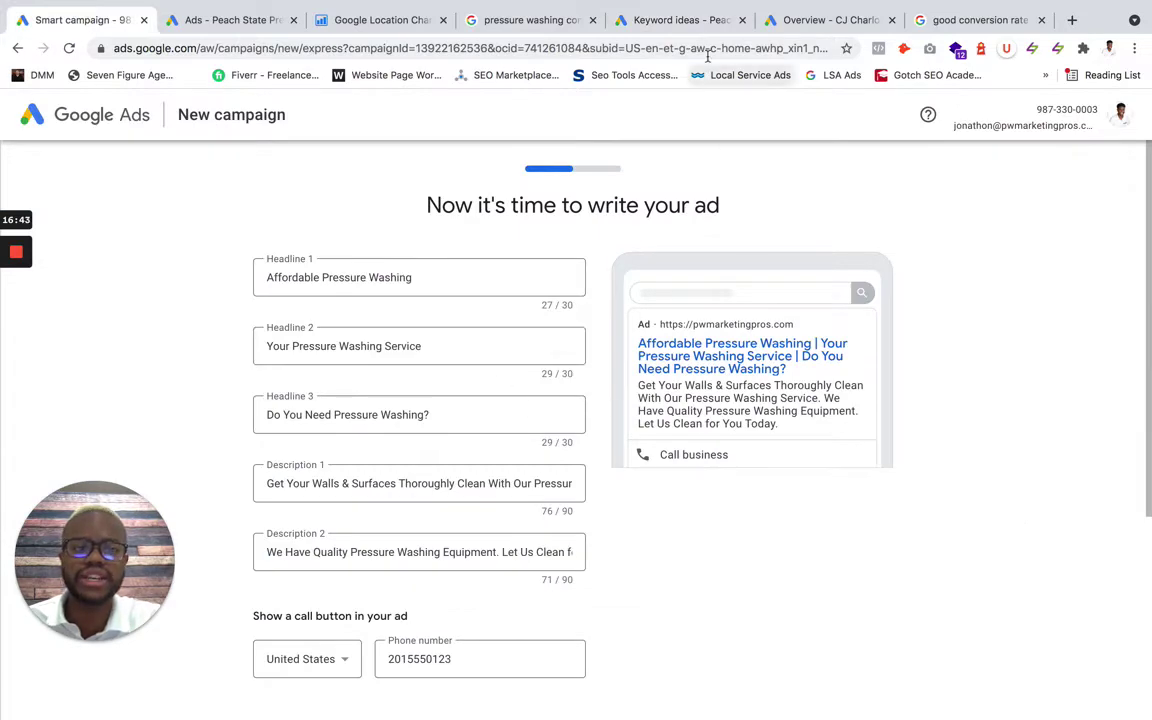
left_click(697, 17)
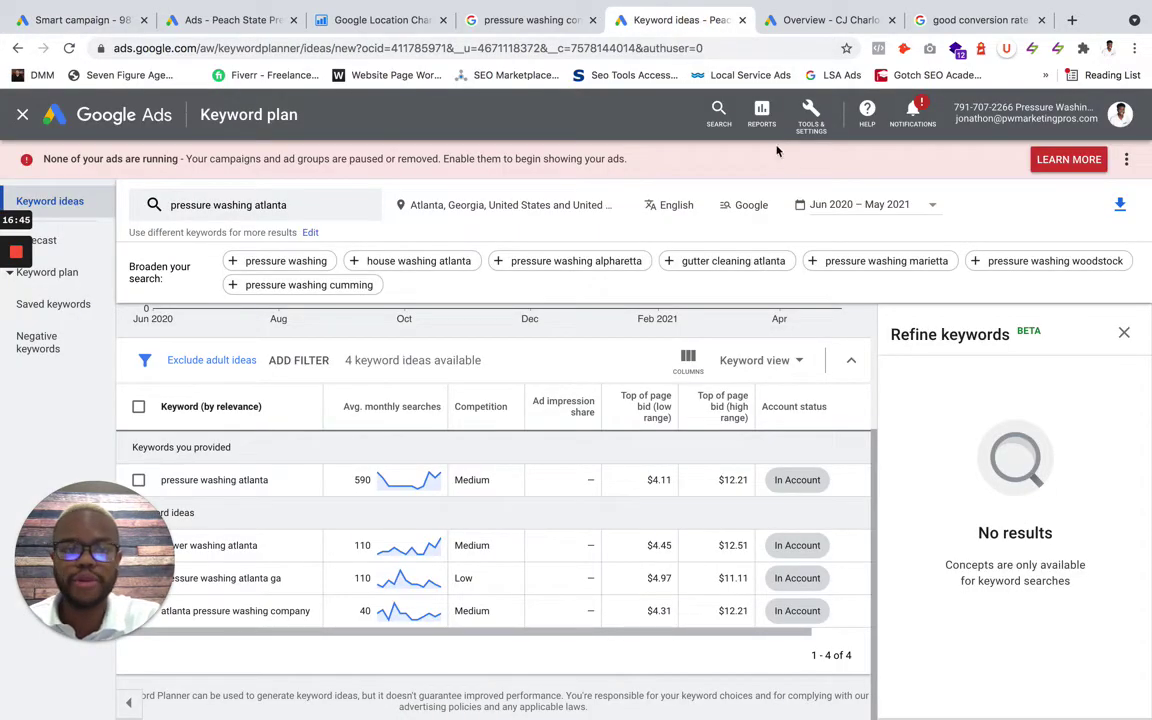
left_click(811, 118)
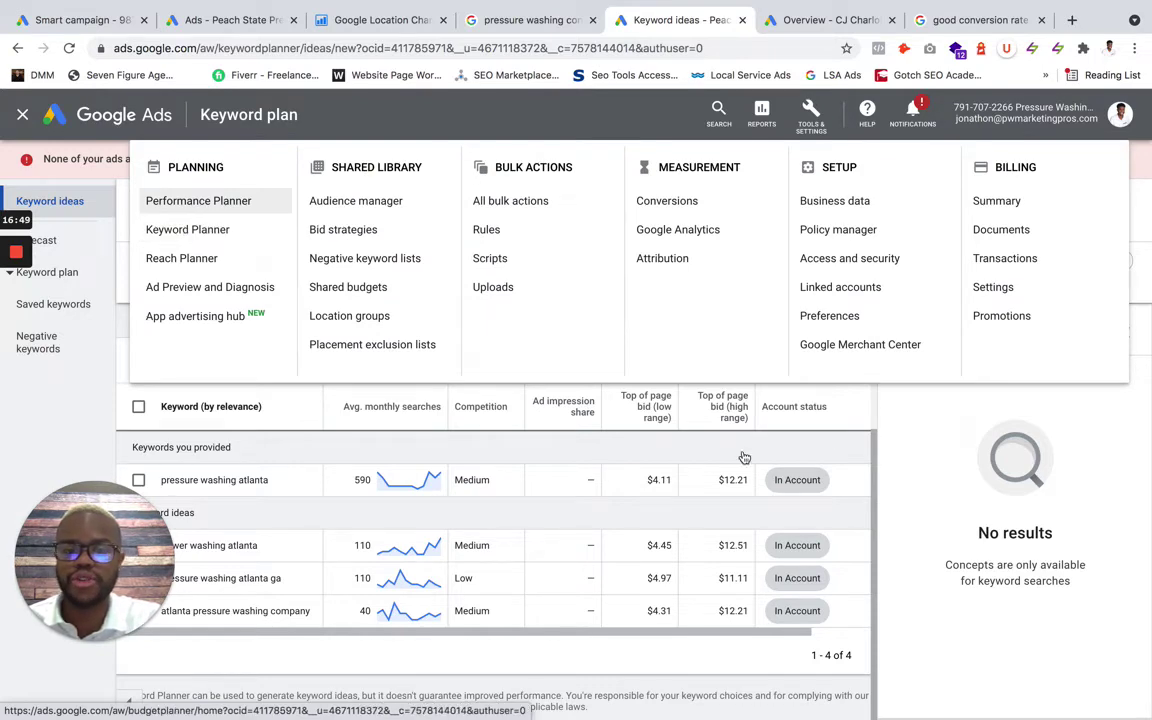
left_click(838, 447)
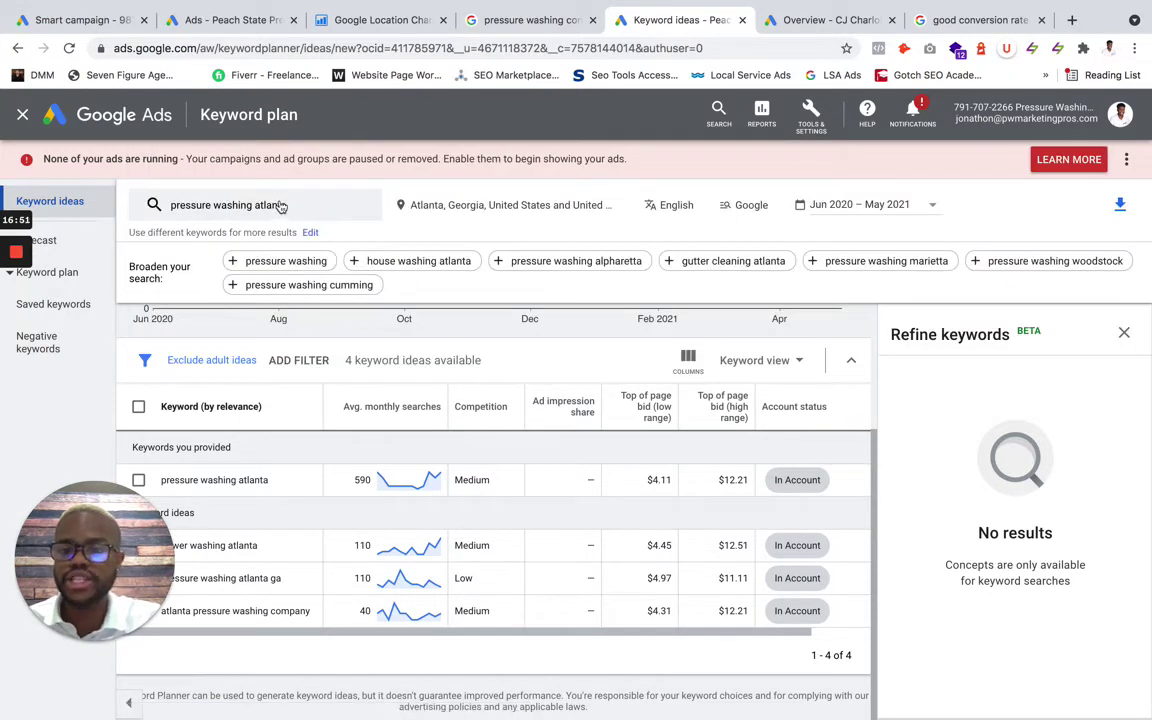
left_click(208, 205)
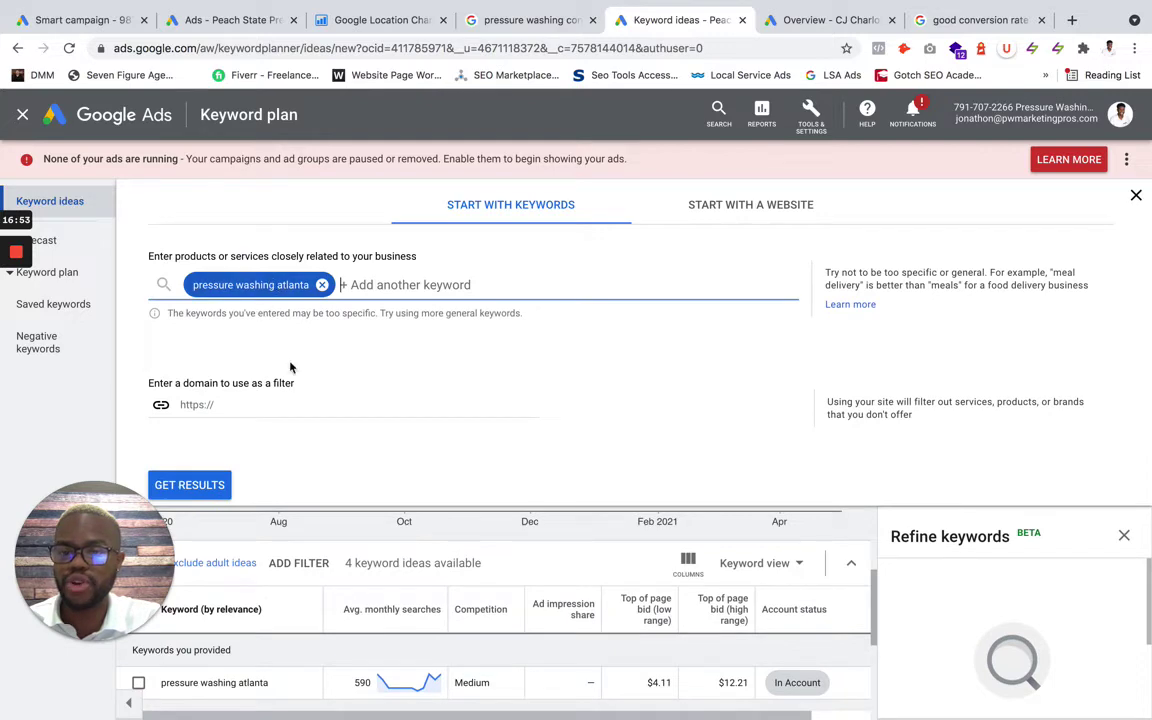
left_click(1136, 197)
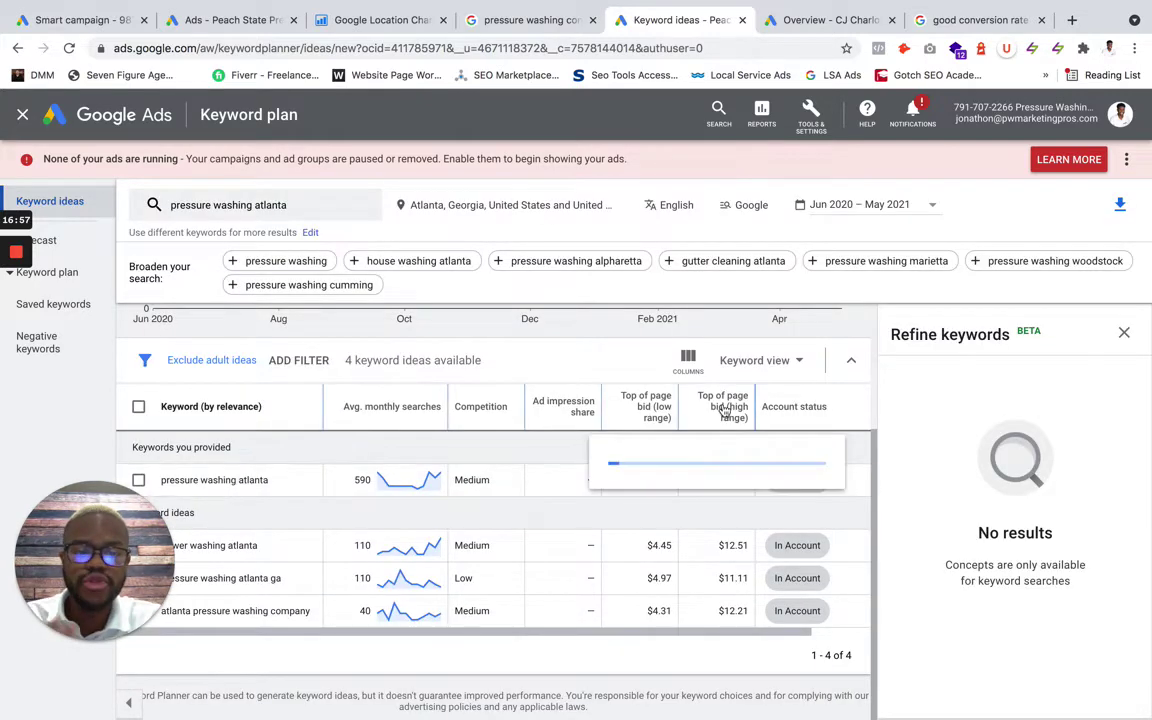
mouse_move(725, 417)
mouse_move(647, 416)
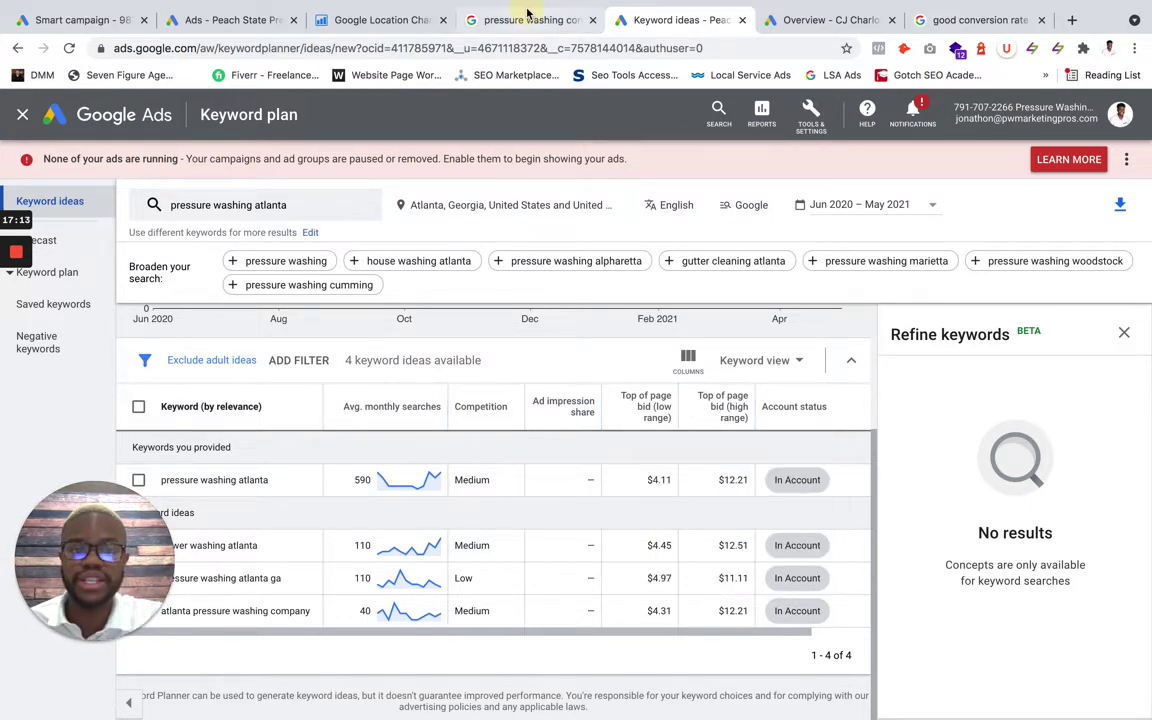
- Close the "pressure washing convention" results and search Google for "pressure washing services" in Atlanta, Georgia using the Google Location Changer
left_click(478, 15)
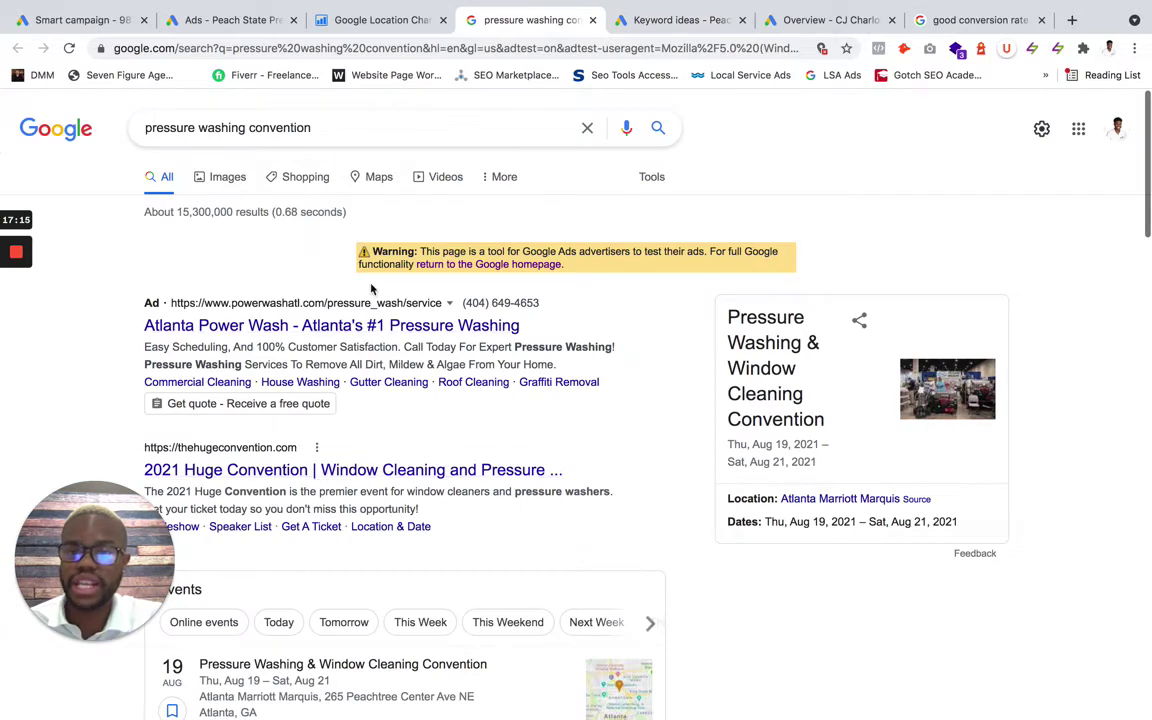
left_click(591, 21)
left_click(380, 20)
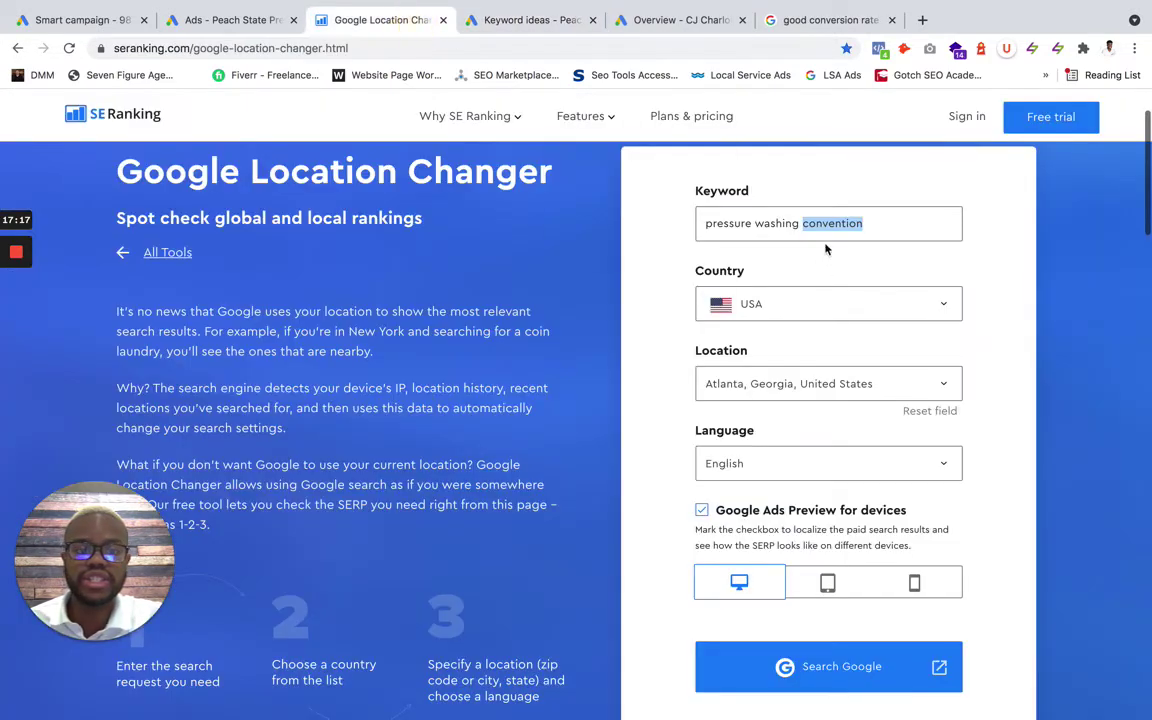
type("services")
left_click(804, 658)
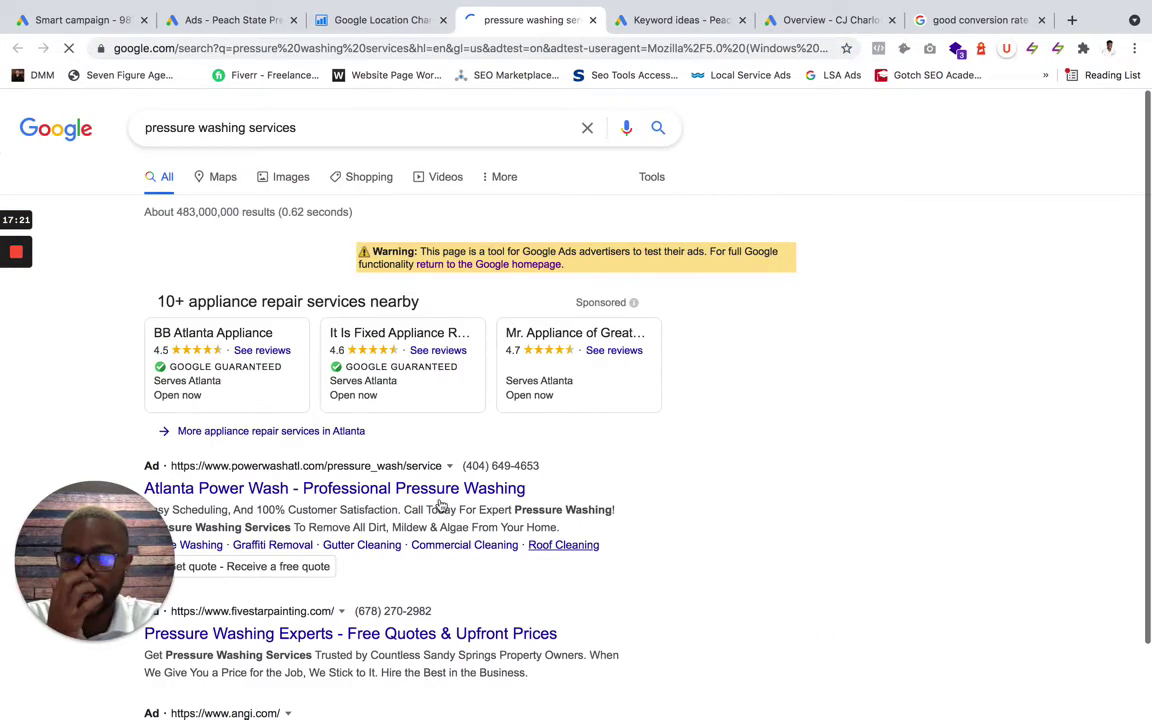
- Examine the ads at the top and bottom of the "pressure washing services" results page
scroll(435, 505, "down", 4)
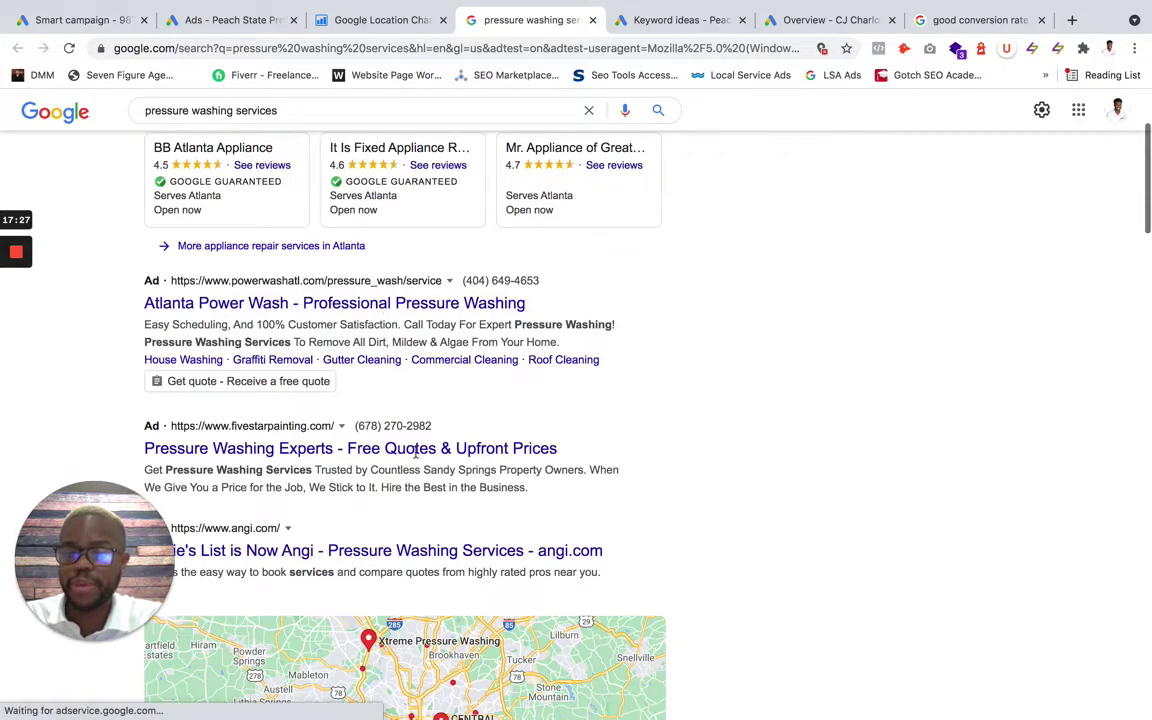
scroll(411, 543, "down", 15)
scroll(412, 541, "up", 3)
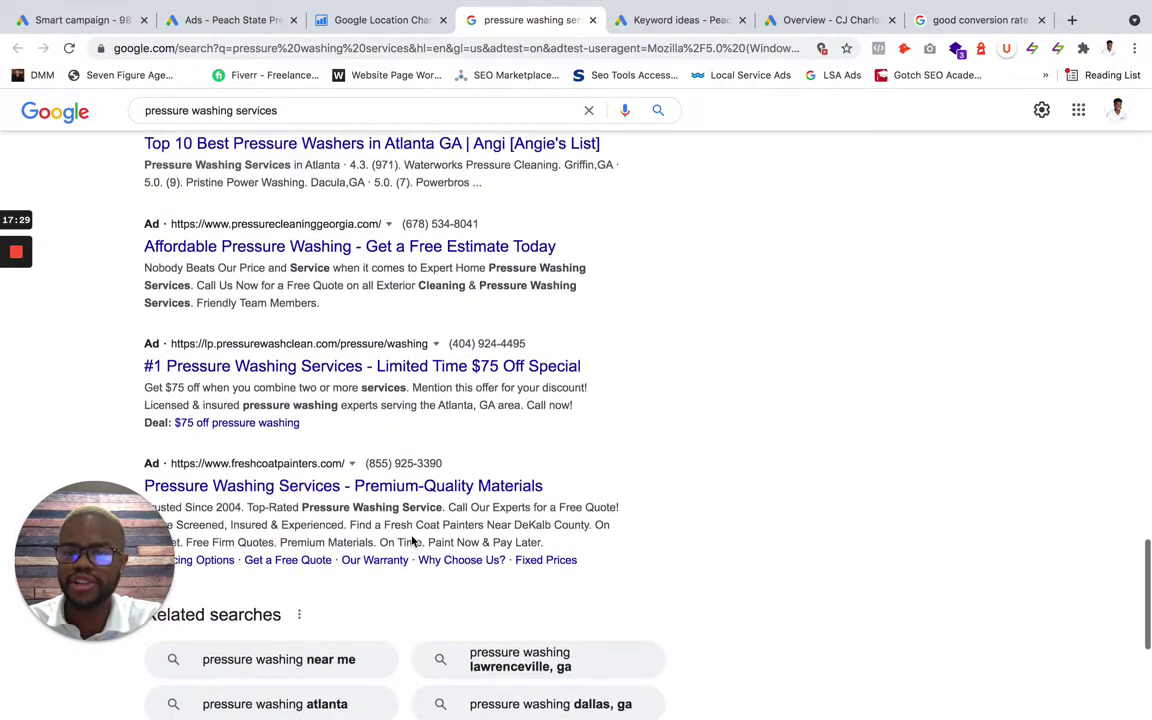
- Review the Atlanta "pressure washing services" results from the lower ads back up to the first ads
scroll(411, 541, "up", 1)
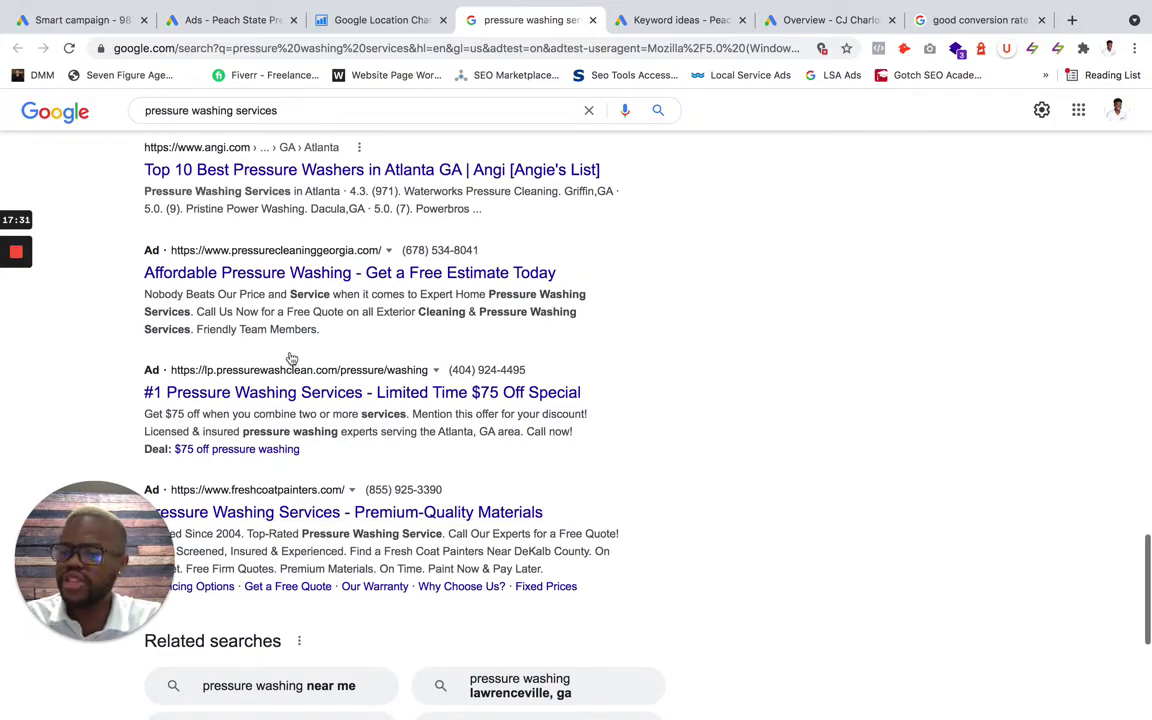
scroll(426, 308, "up", 12)
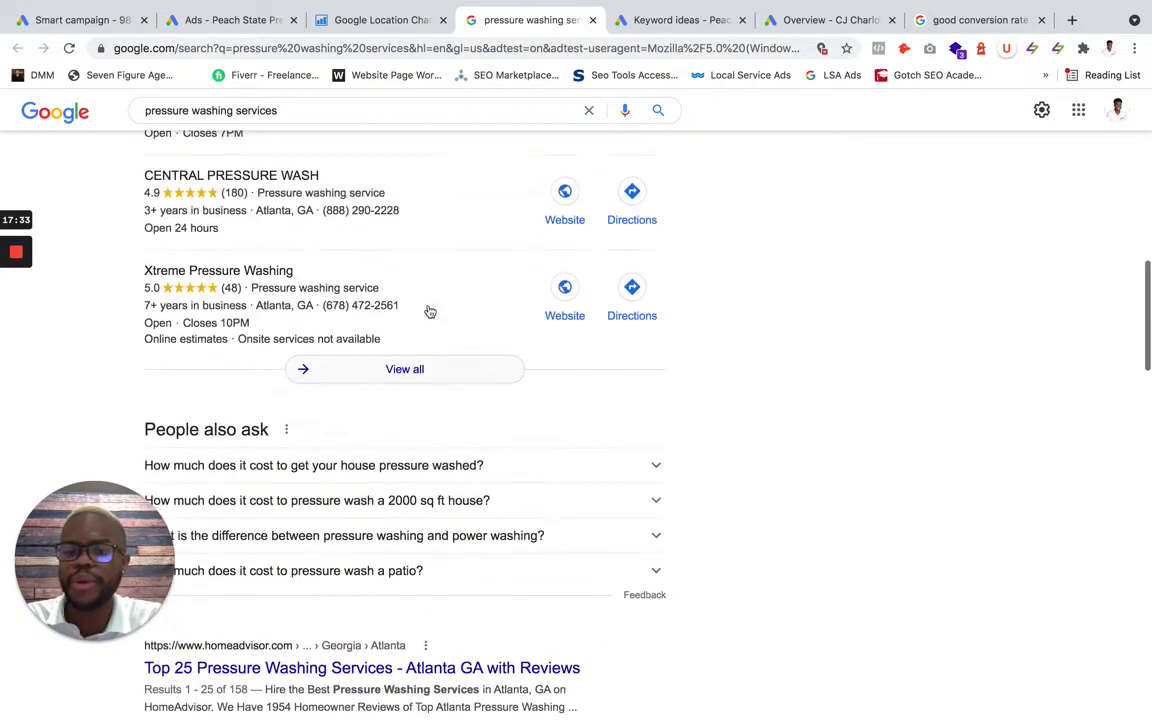
scroll(428, 312, "up", 10)
scroll(368, 453, "down", 4)
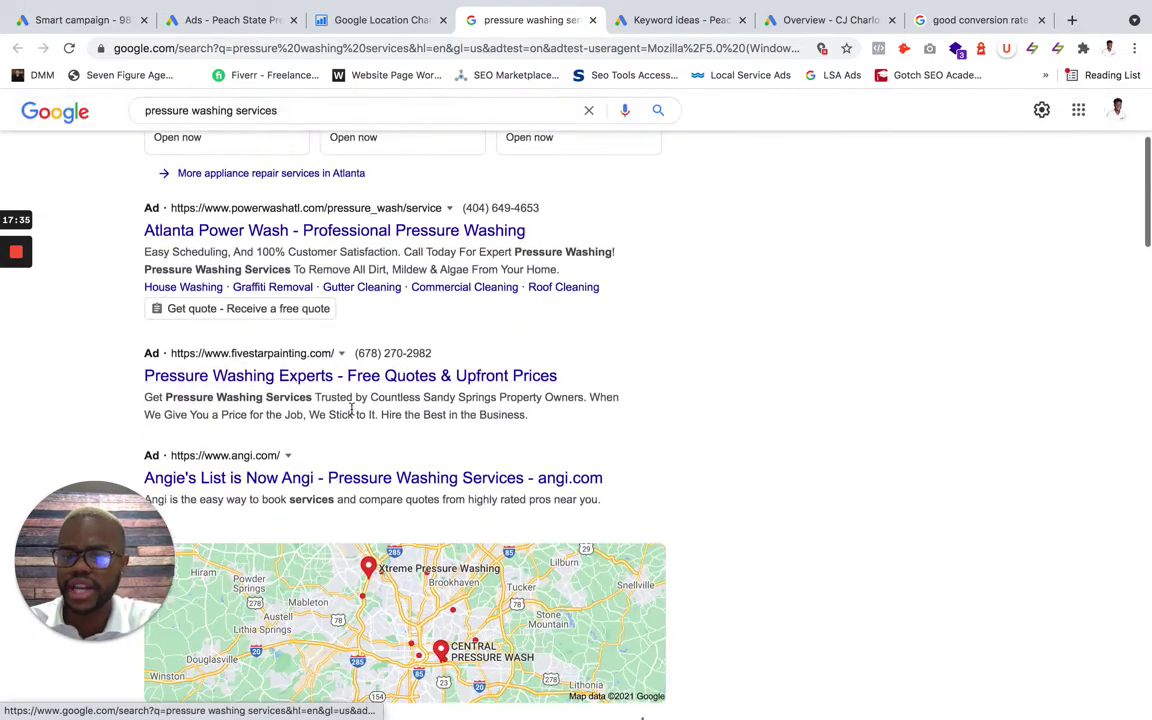
scroll(447, 393, "up", 5)
- Return to Keyword Planner and highlight the high-range top of page bid for "pressure washing atlanta"
left_click(384, 20)
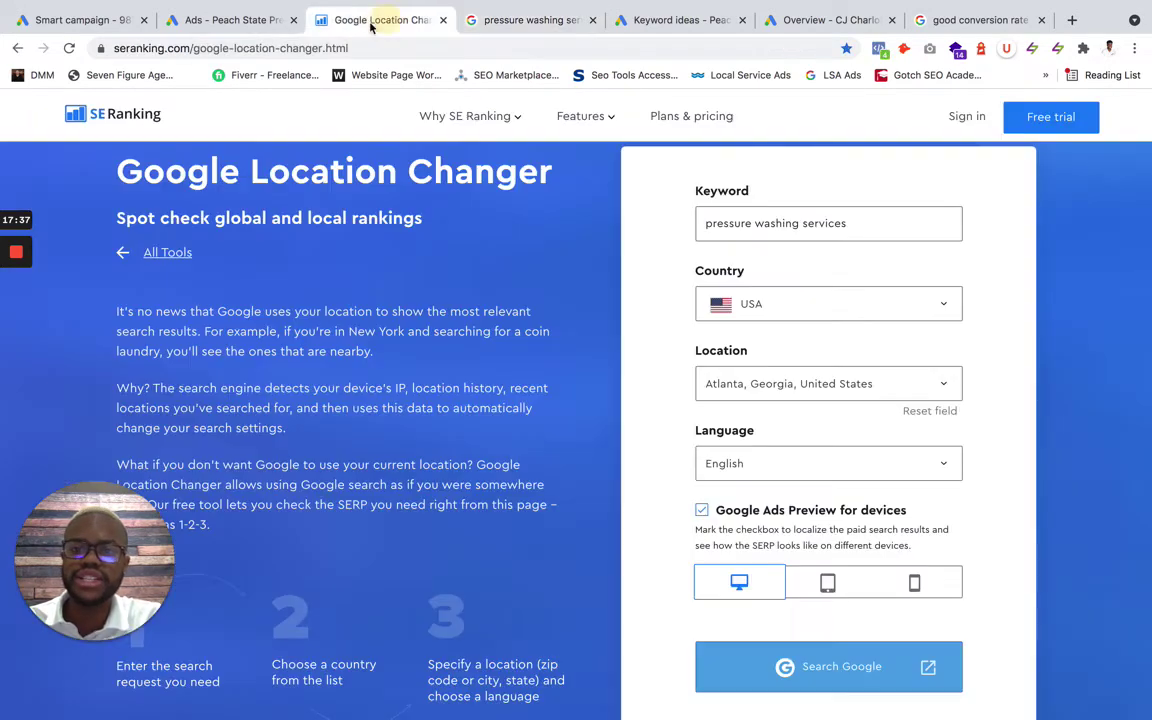
left_click(230, 20)
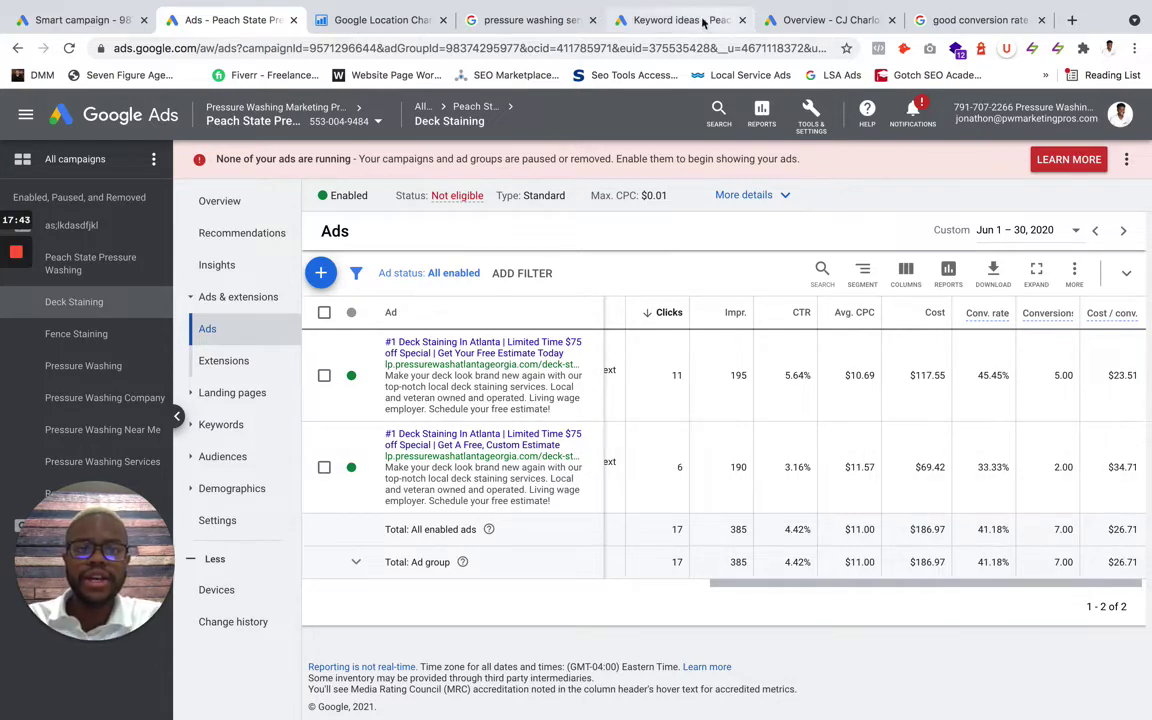
left_click(680, 20)
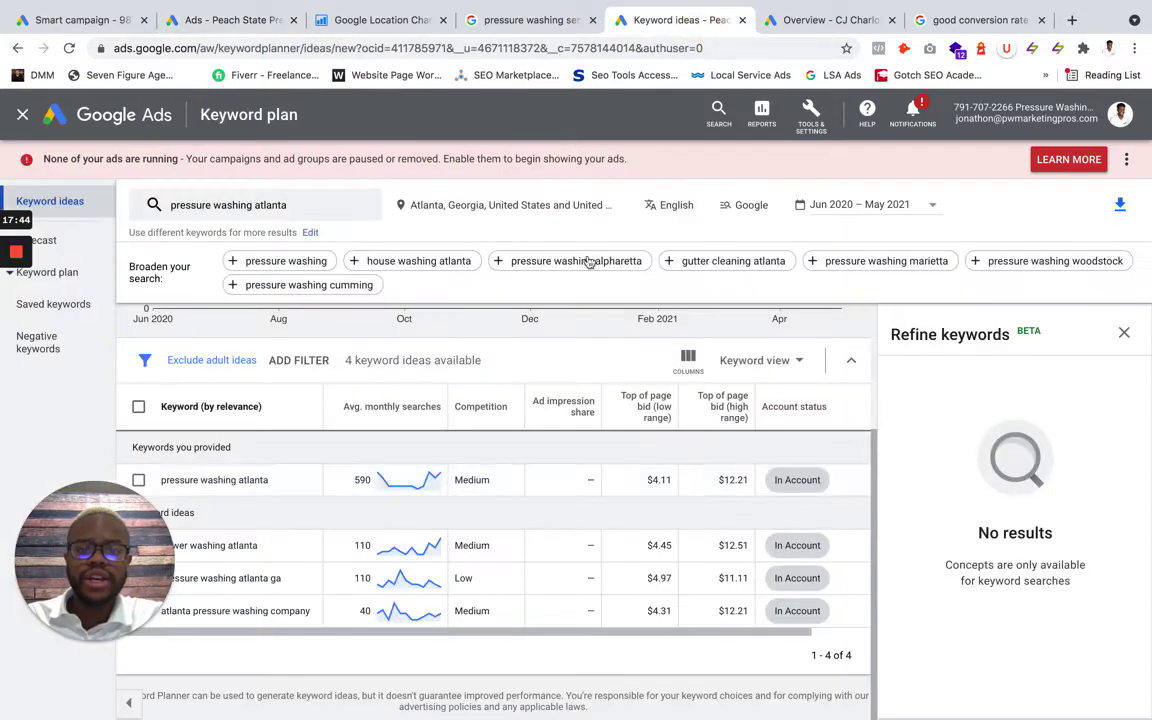
double_click(734, 480)
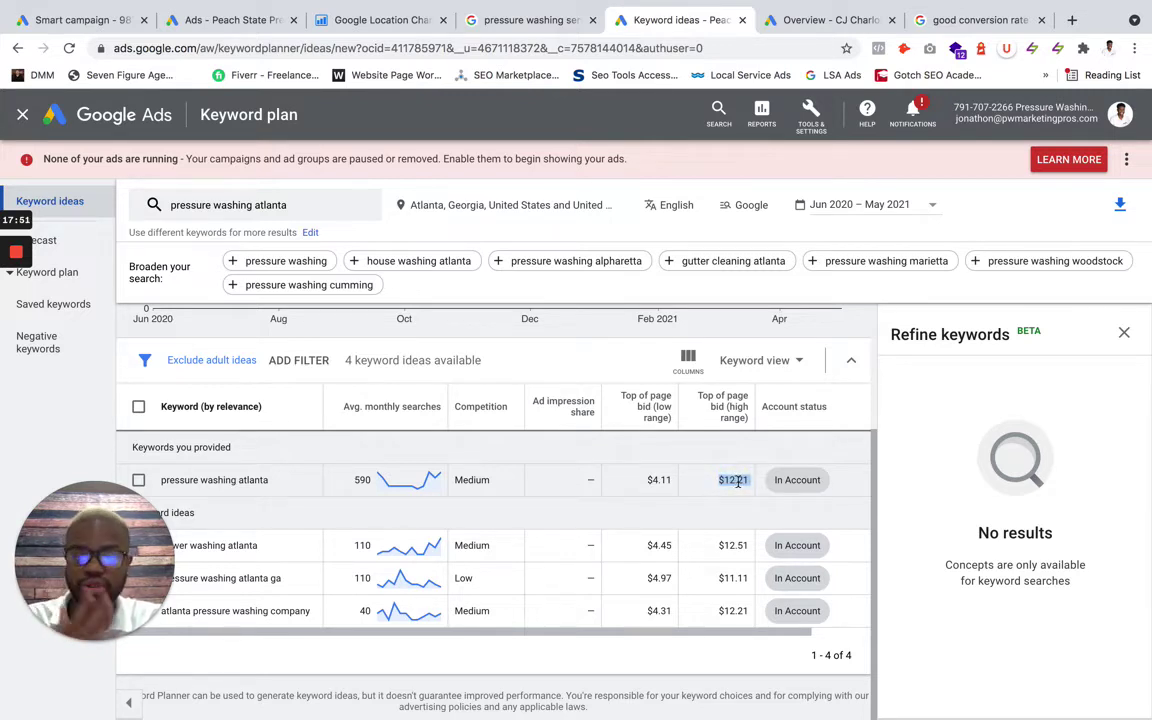
left_click(735, 480)
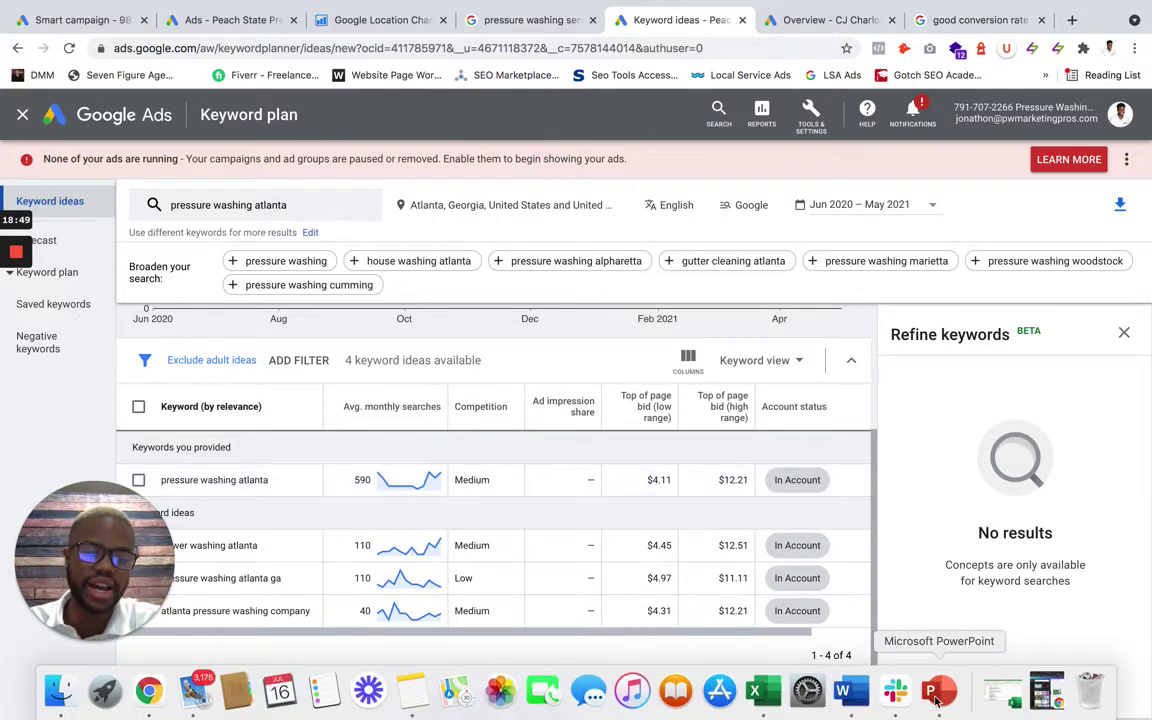
- Switch to the PowerPoint slideshow, advance to the slide "Turning Ads On and Off", and return to Chrome
left_click(938, 705)
left_click(637, 420)
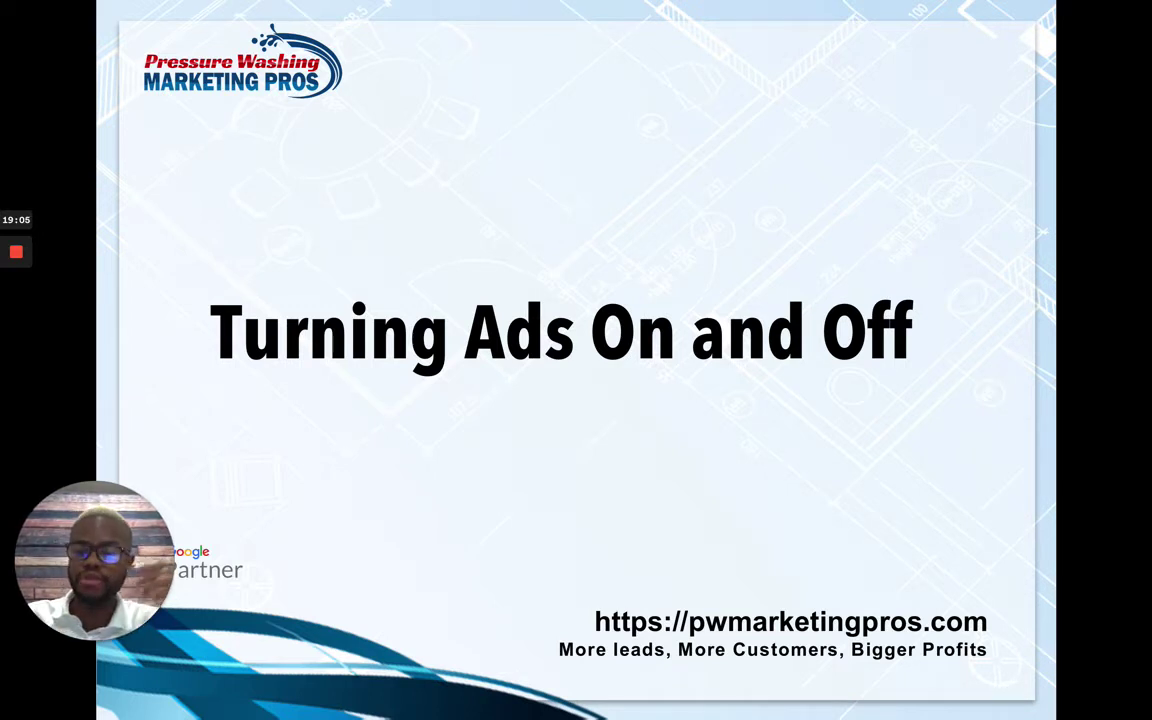
mouse_move(185, 712)
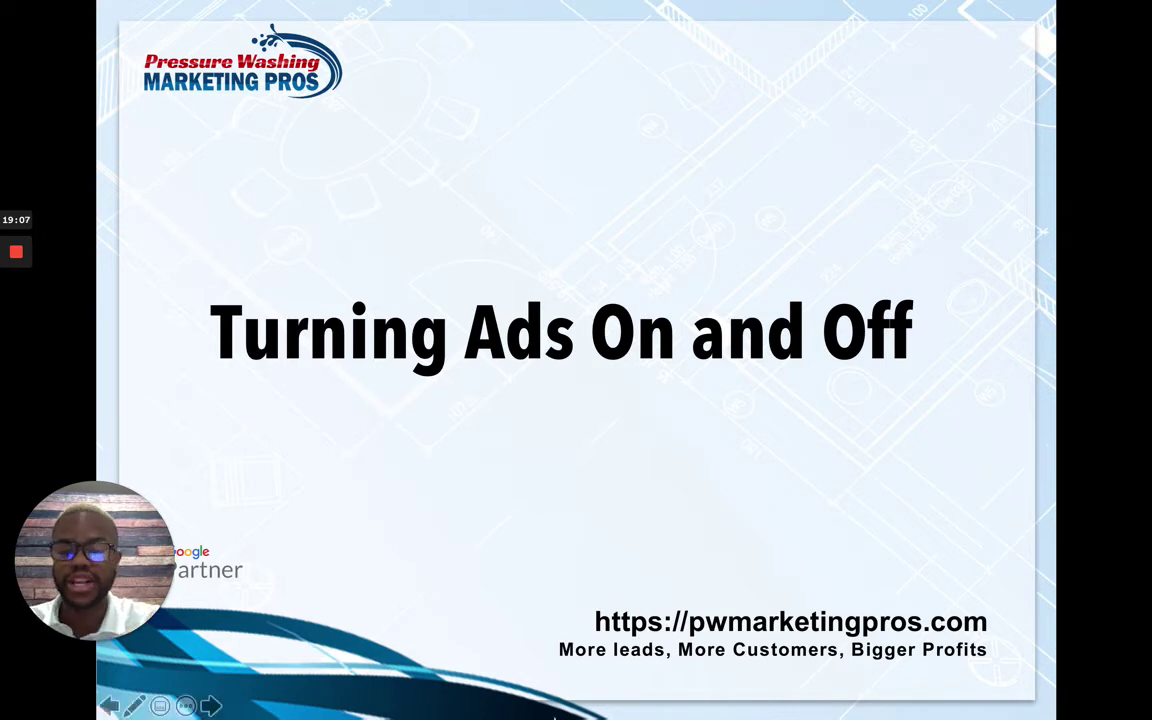
left_click(148, 690)
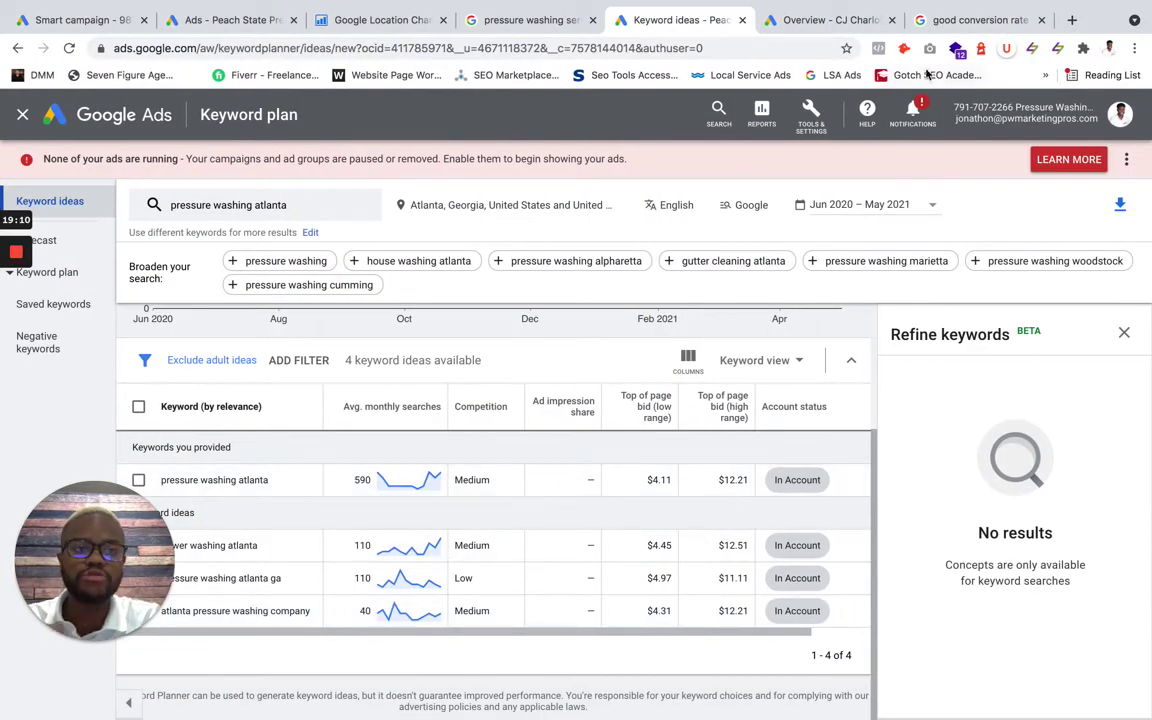
- Check the Junk Removal (Lead Gen) campaign overview, and highlight the totals row for all enabled Deck Staining ads
left_click(818, 20)
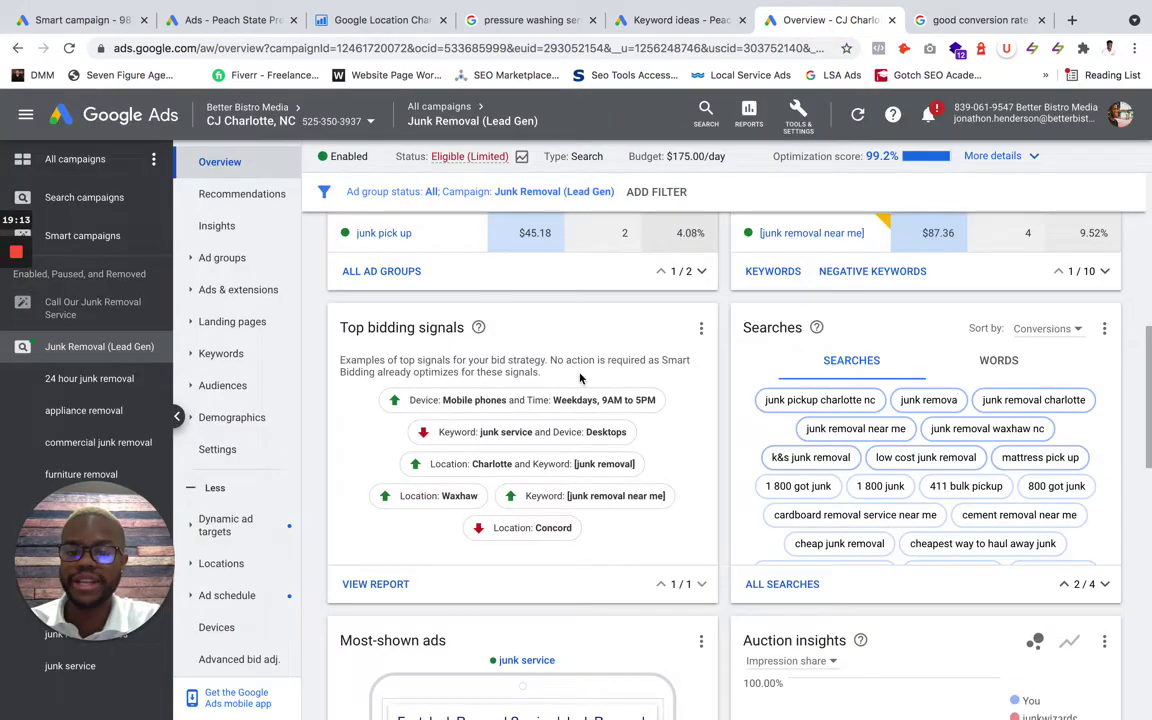
mouse_move(582, 396)
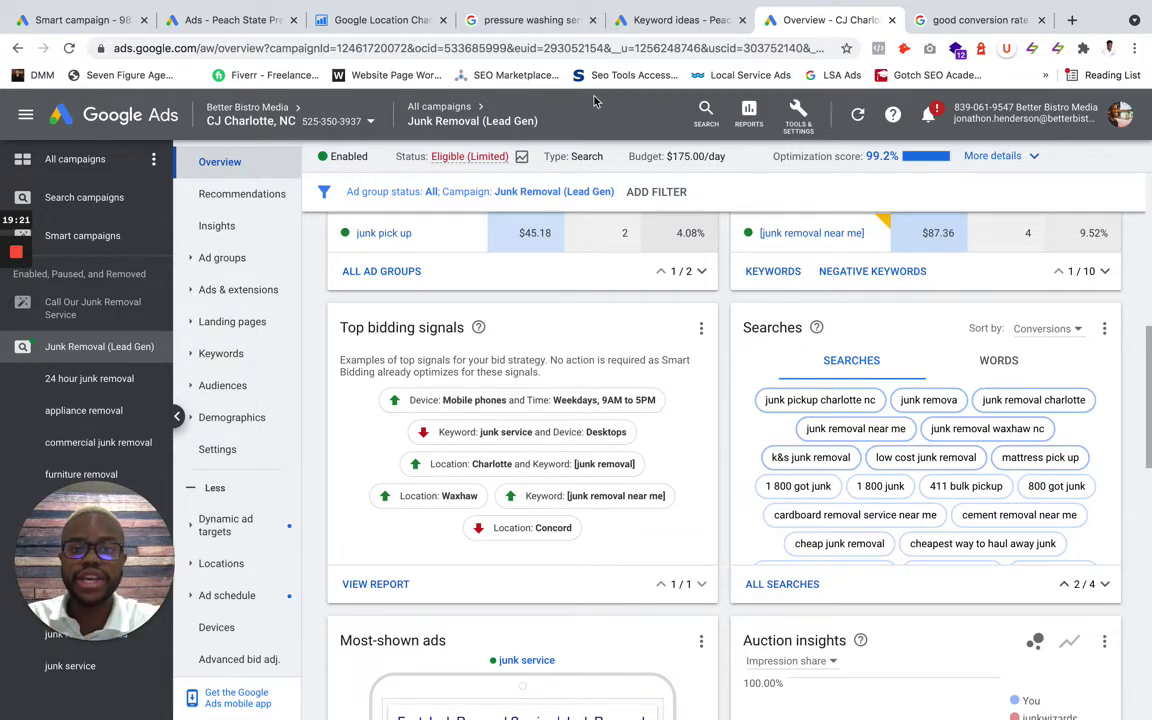
left_click(630, 20)
left_click(230, 20)
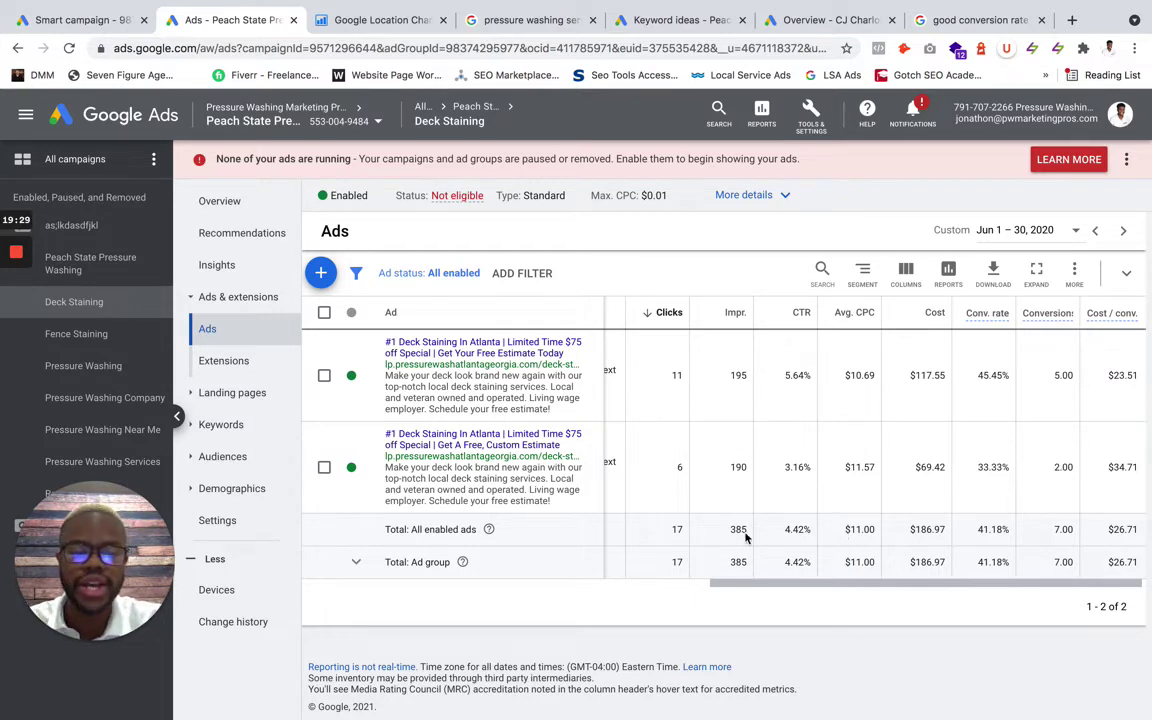
left_click_drag(670, 529, 1131, 530)
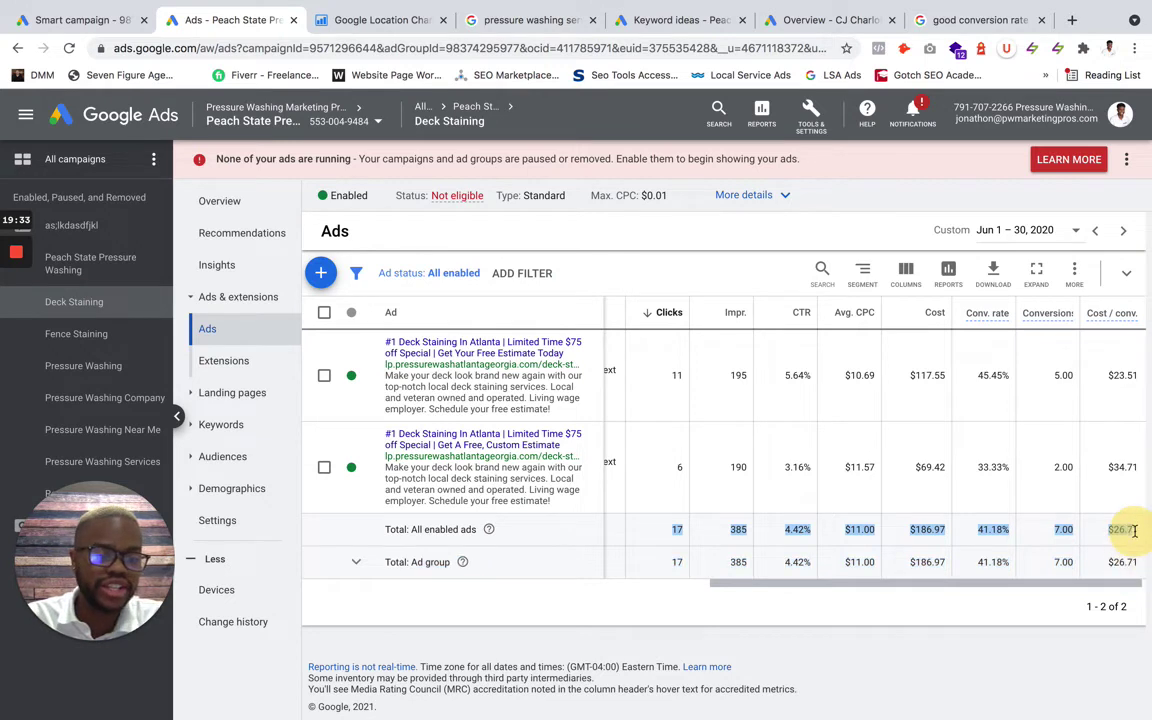
left_click(1134, 530)
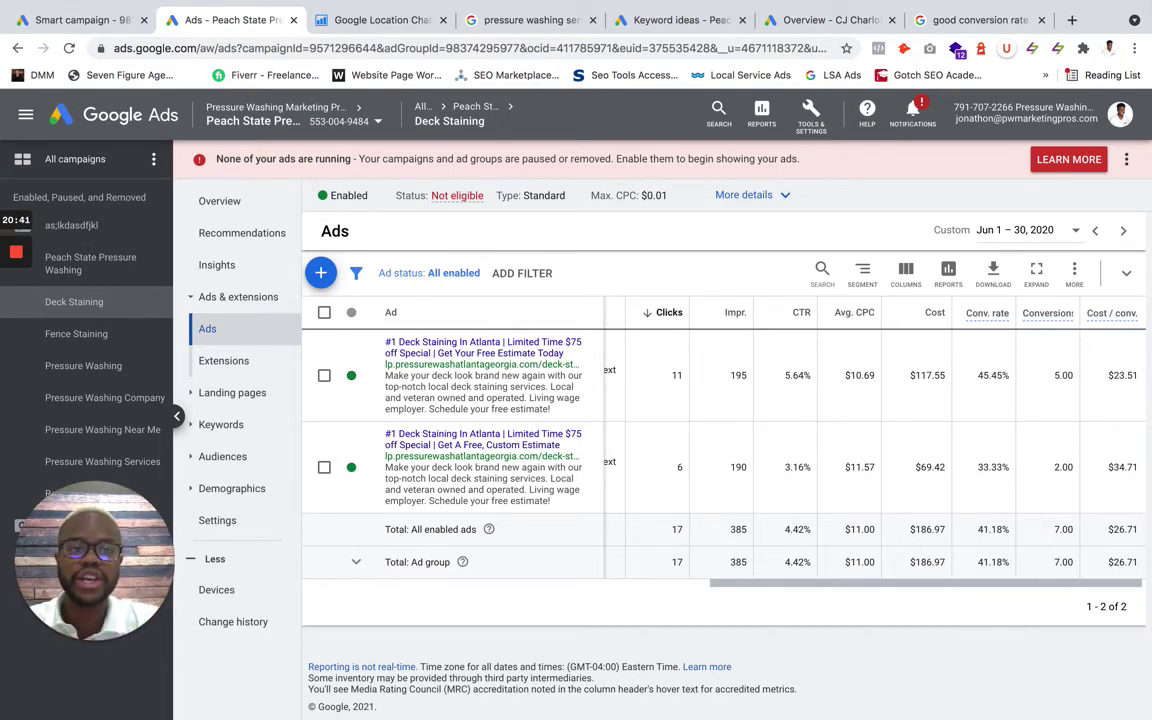
- Examine the location, keyword and device details under Top bidding signals for the Junk Removal (Lead Gen) campaign
left_click(837, 30)
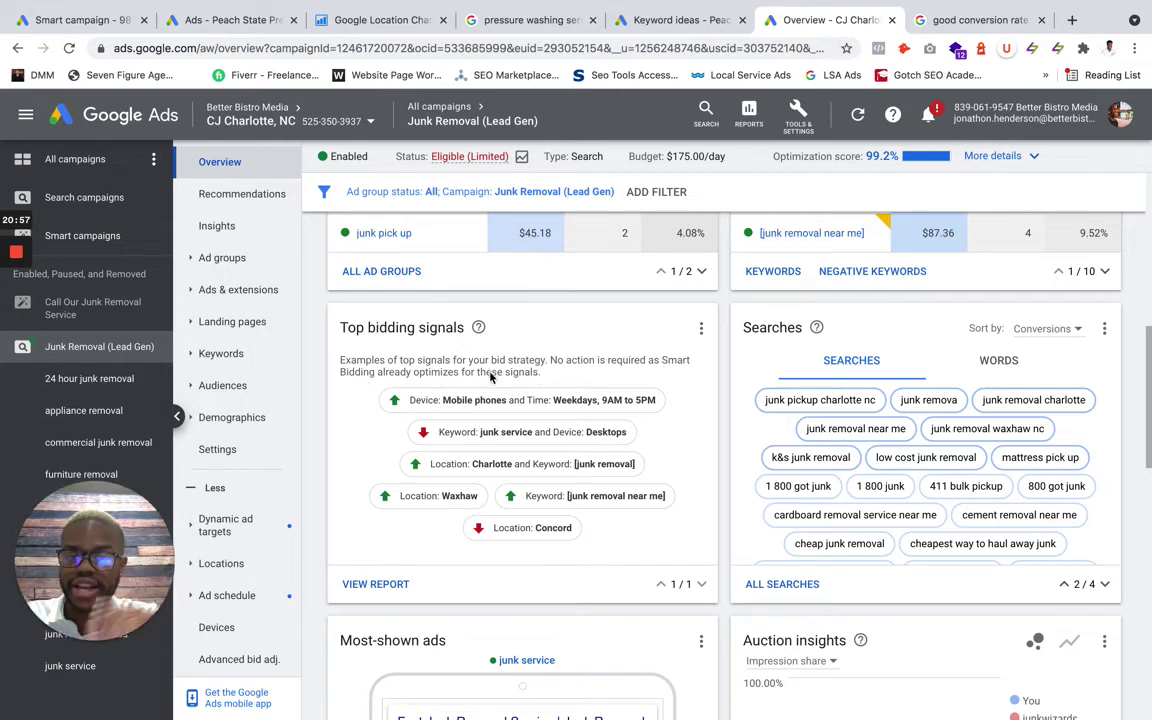
mouse_move(405, 505)
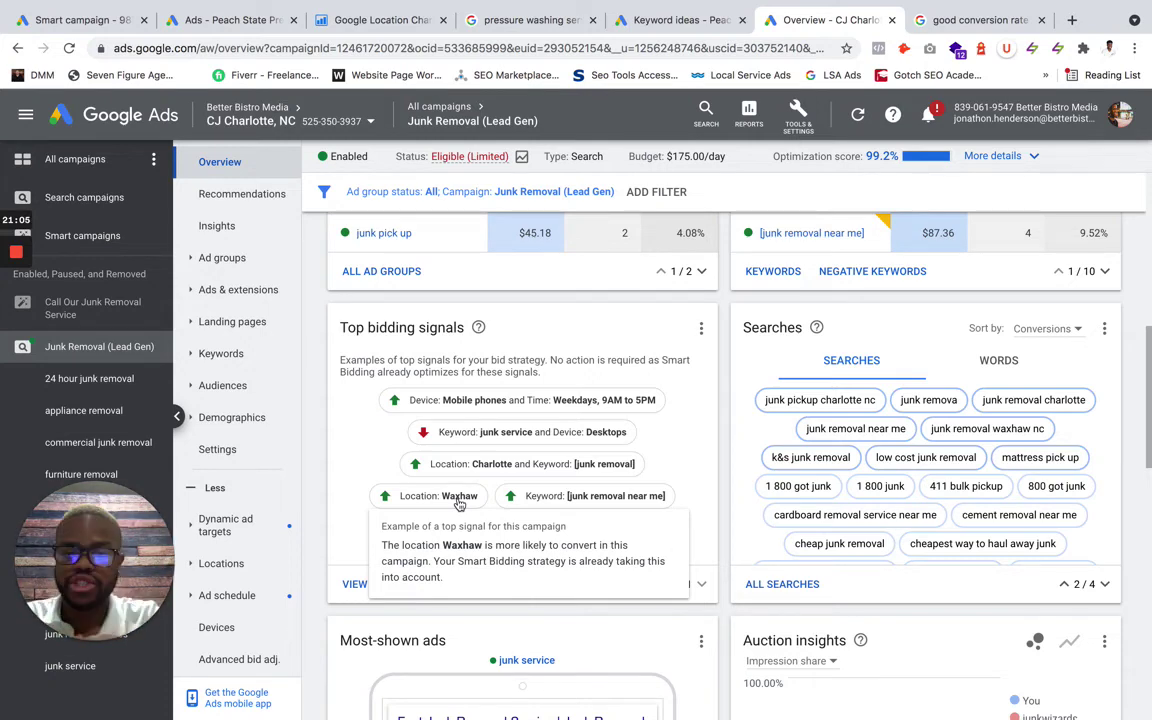
mouse_move(509, 440)
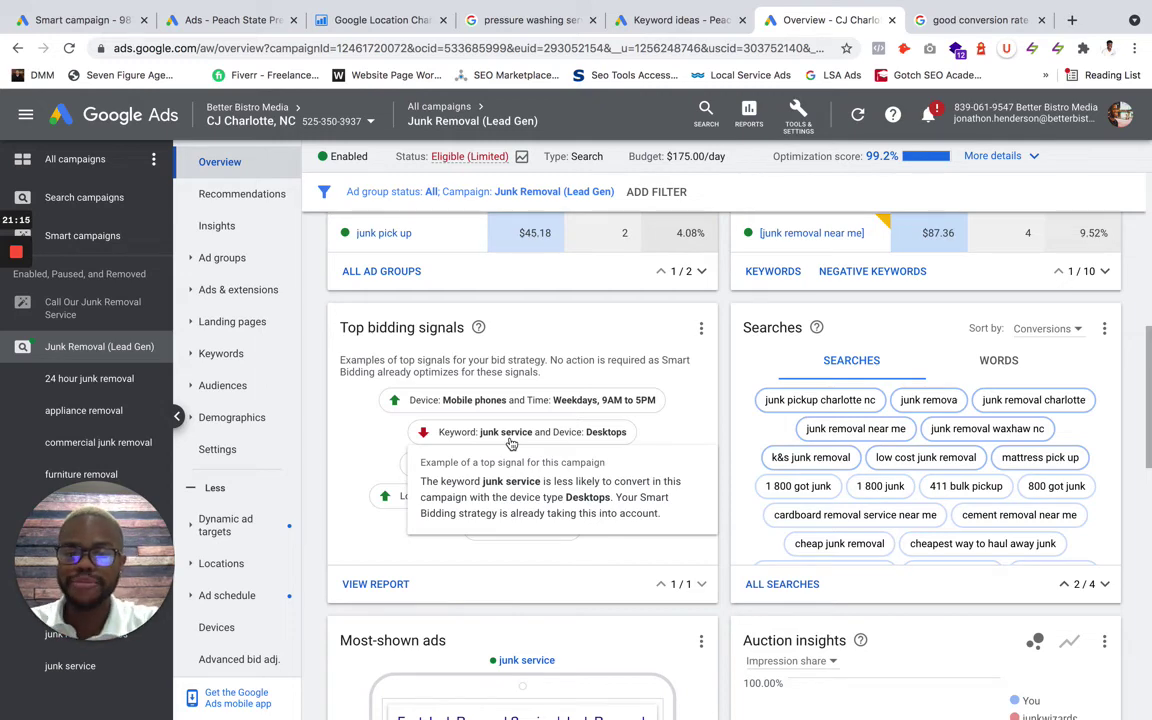
mouse_move(522, 401)
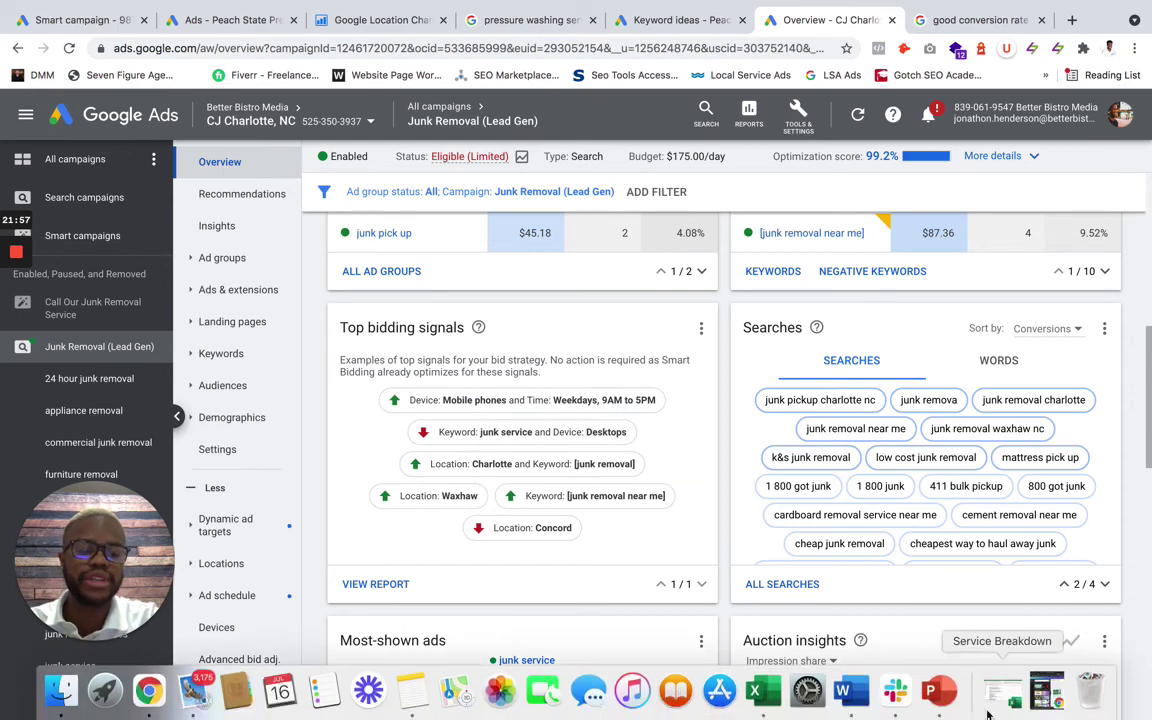
- Switch to the PowerPoint slideshow and advance to the closing slide "Need Help With Your Online Marketing?"
left_click(940, 690)
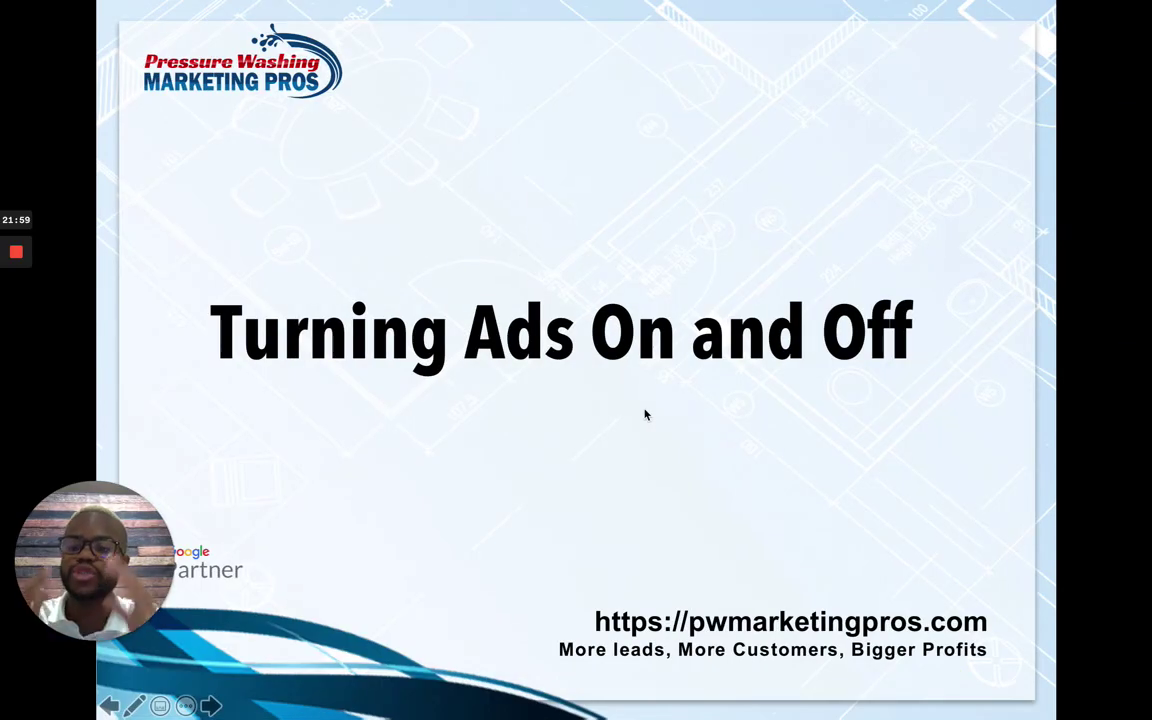
key("Right")
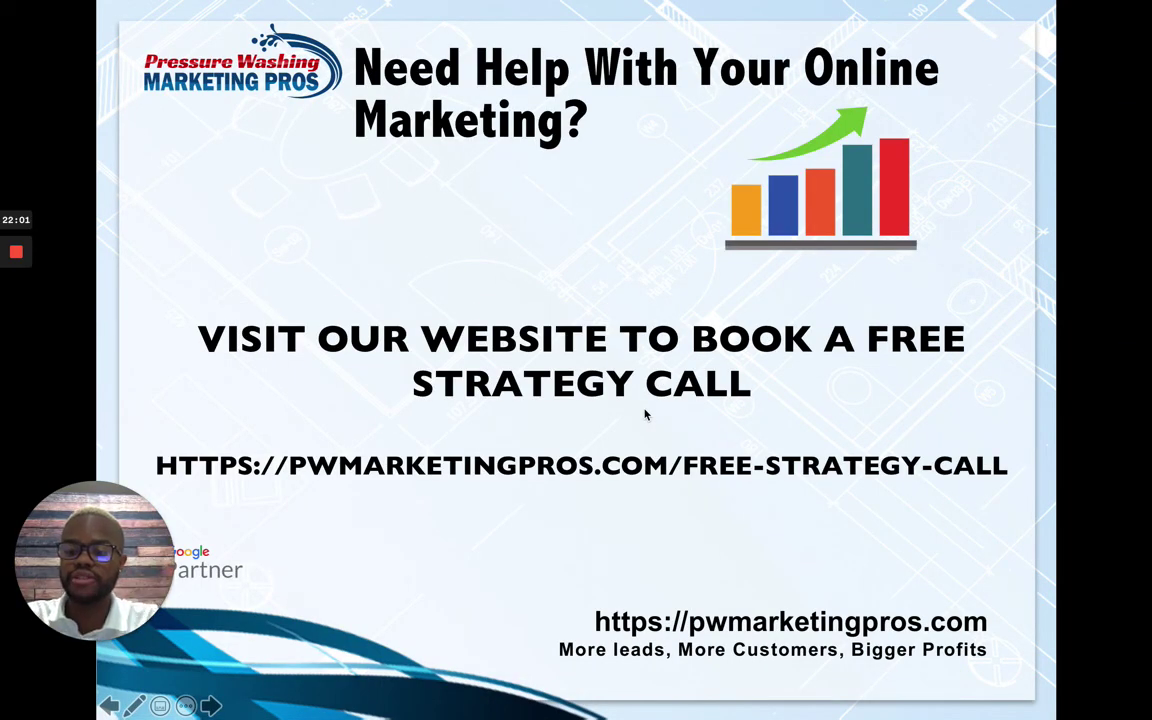